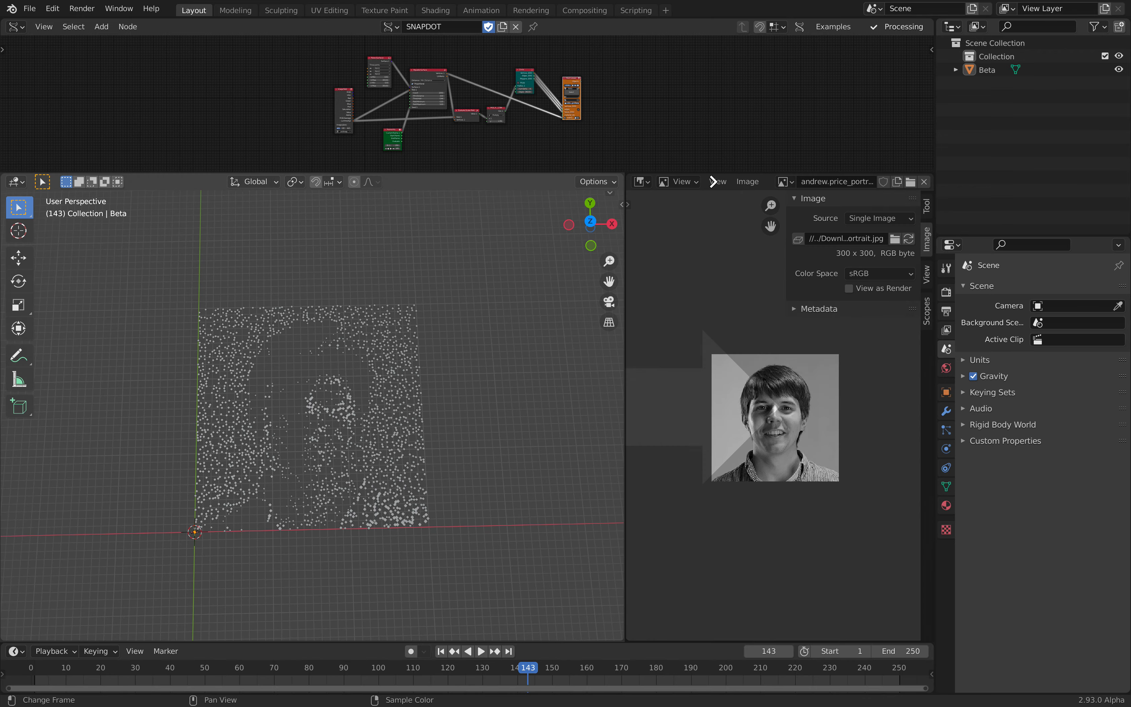
# Close the image editor beside the 3D view and enlarge the node editor above it
pyautogui.moveTo(462, 261); pyautogui.dragTo(467, 274, button='middle')
pyautogui.scroll(-2, 467, 274)
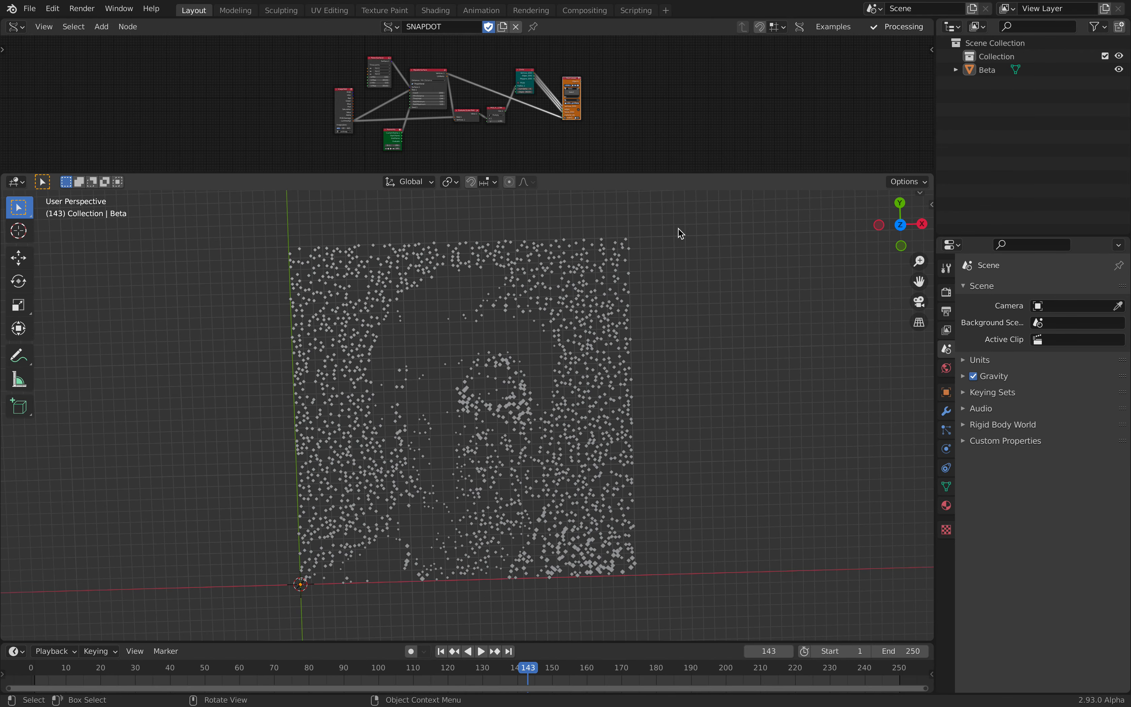
pyautogui.moveTo(695, 174); pyautogui.dragTo(694, 340)
pyautogui.scroll(2, 509, 224)
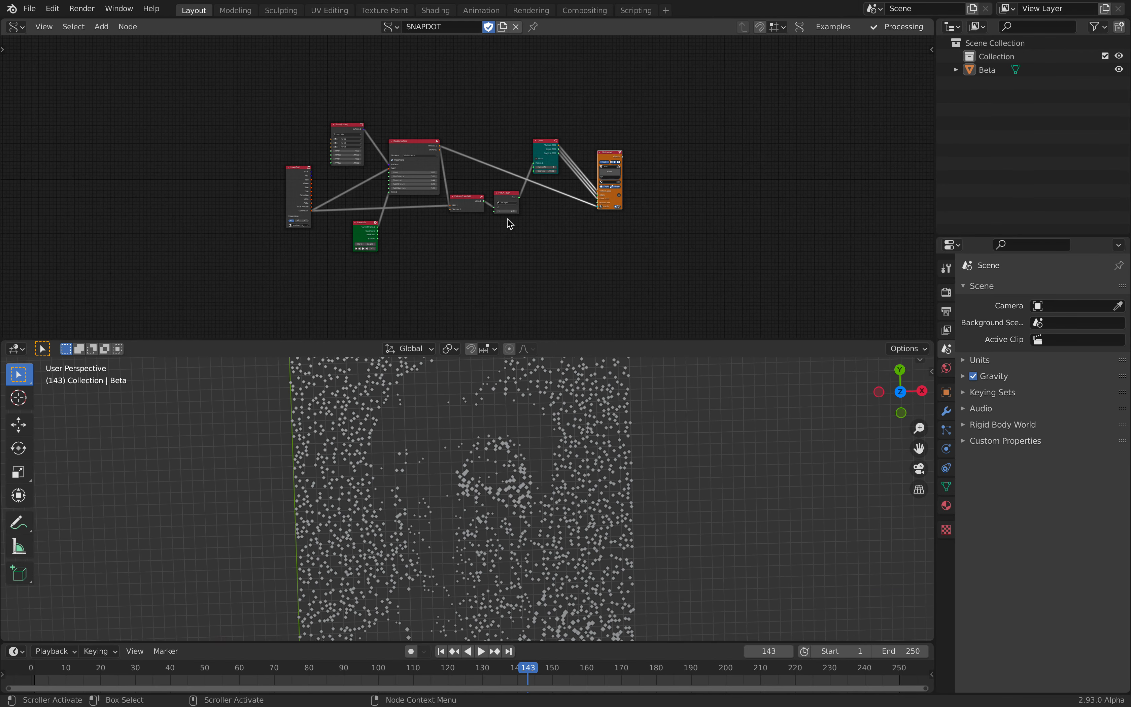
# Show the node editor's properties sidebar and select the Image Field node
pyautogui.scroll(3, 509, 224)
pyautogui.moveTo(346, 87); pyautogui.dragTo(352, 60)
pyautogui.scroll(5, 139, 84)
pyautogui.press('n')
pyautogui.moveTo(96, 145)
pyautogui.mouseDown()
pyautogui.moveTo(113, 135)
pyautogui.moveTo(107, 163)
pyautogui.mouseUp()
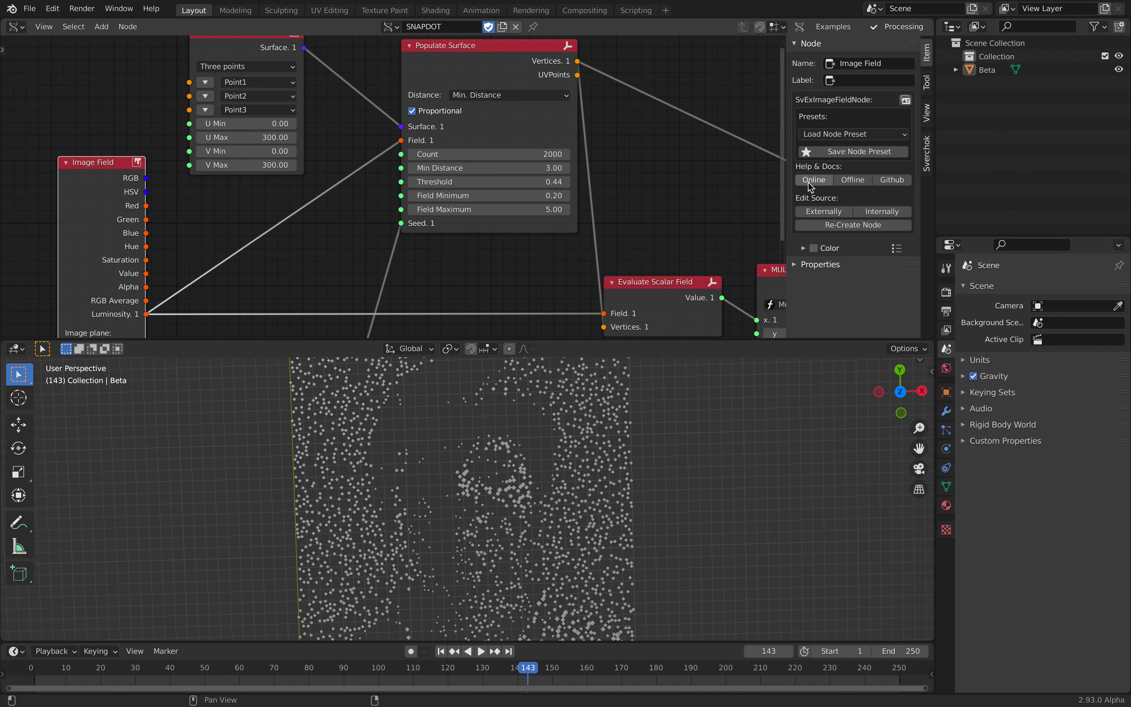
pyautogui.scroll(-1, 209, 195)
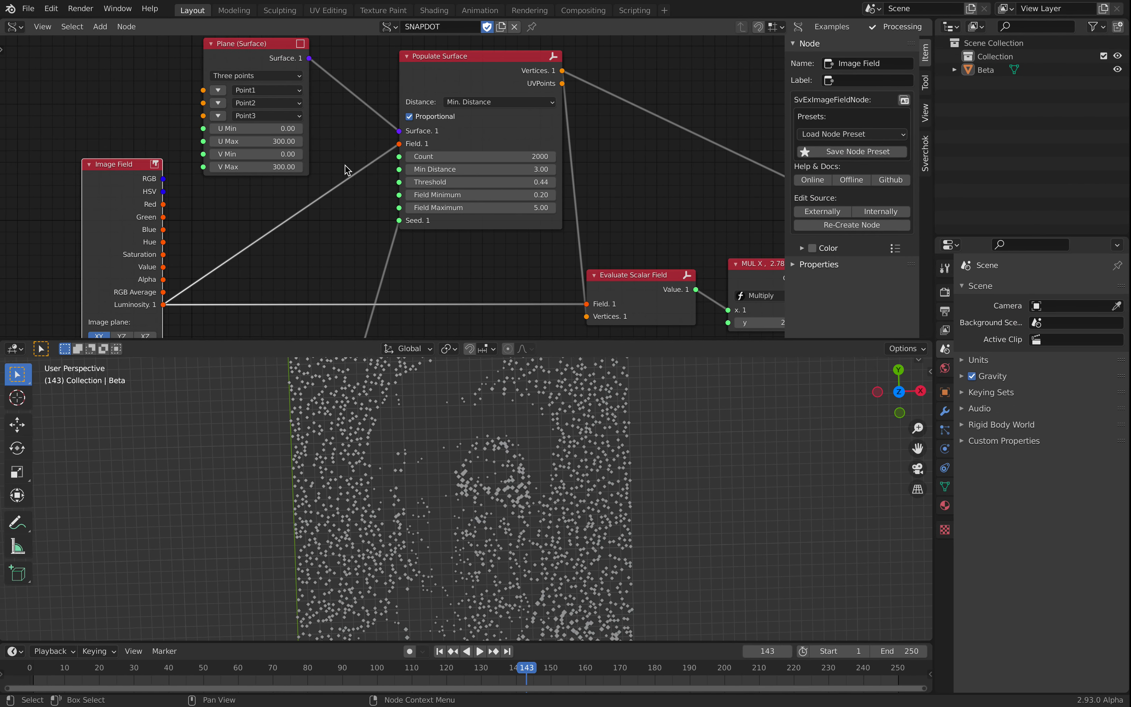
# Open the Image Field node's online documentation, review its outputs and usage example, and return to Blender
pyautogui.hotkey('shift', 'a')
pyautogui.moveTo(351, 144)
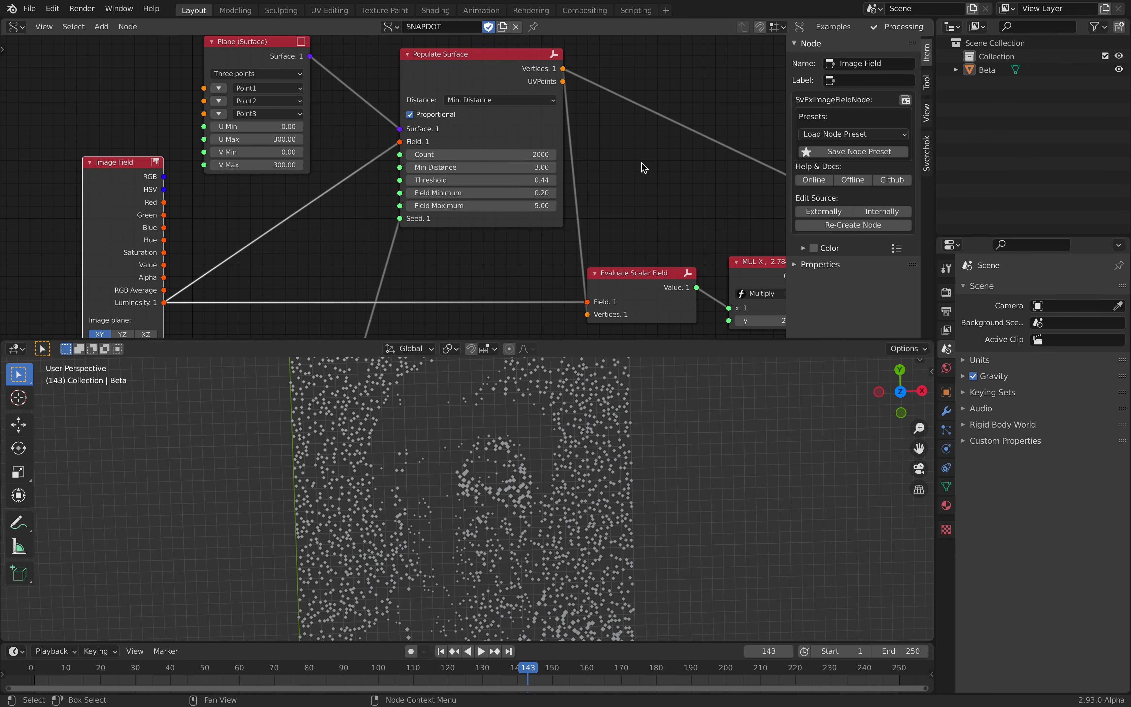
pyautogui.click(691, 83)
pyautogui.click(814, 180)
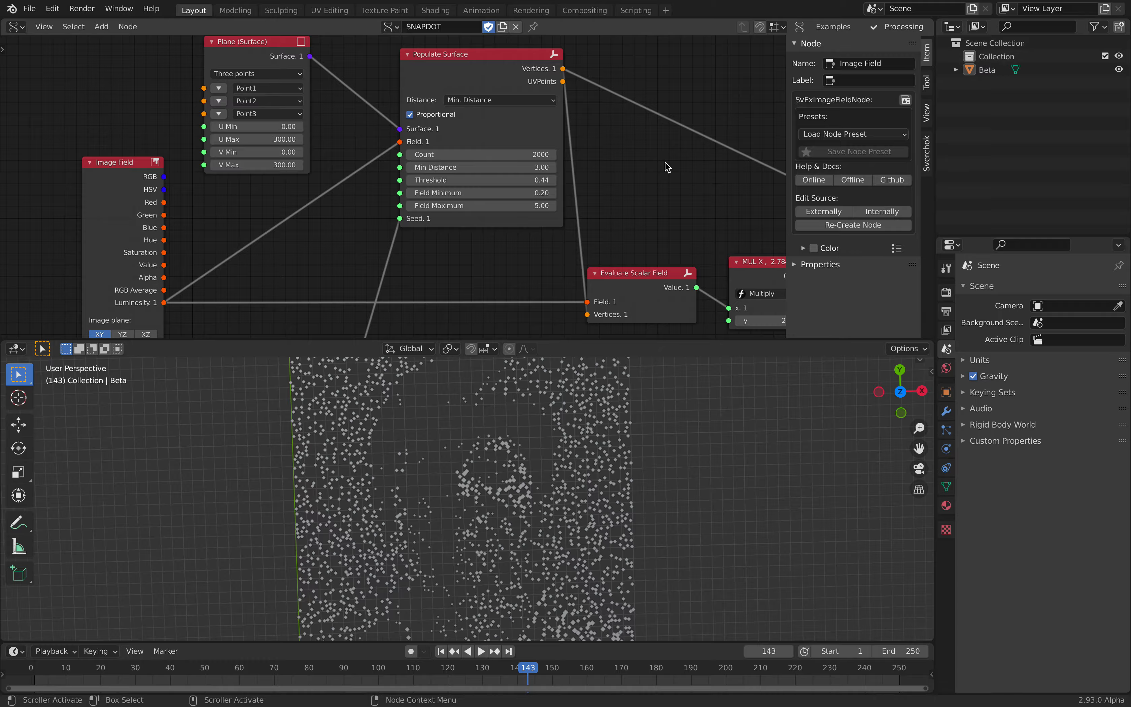
pyautogui.scroll(-10, 598, 335)
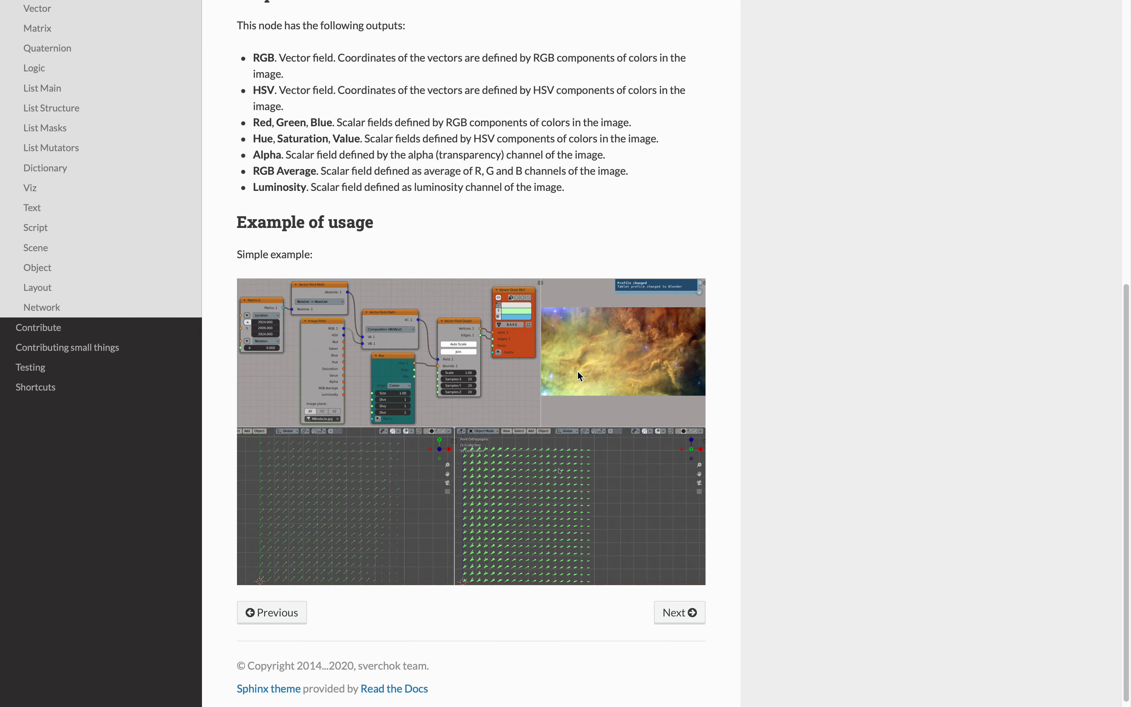
pyautogui.scroll(10, 578, 375)
pyautogui.press('super+Tab')
# Widen the Image Field node to show more of its image name, and hide the properties sidebar
pyautogui.hscroll(-2, 467, 279)
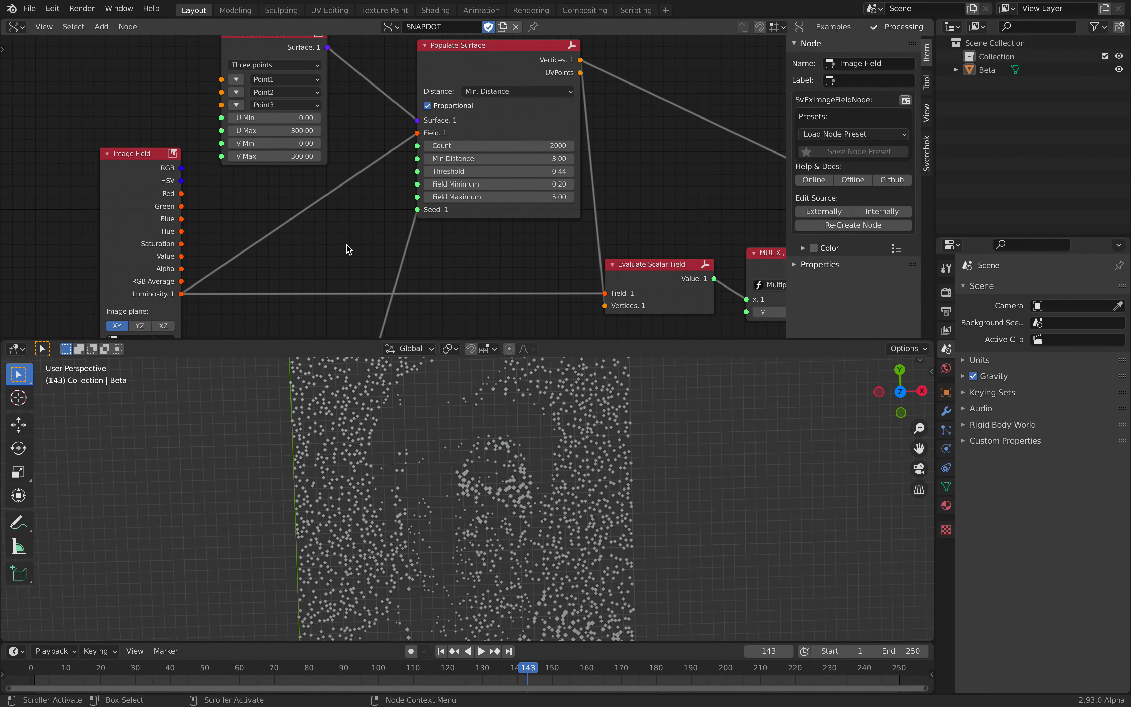
pyautogui.scroll(-1, 330, 248)
pyautogui.moveTo(191, 189); pyautogui.dragTo(196, 181)
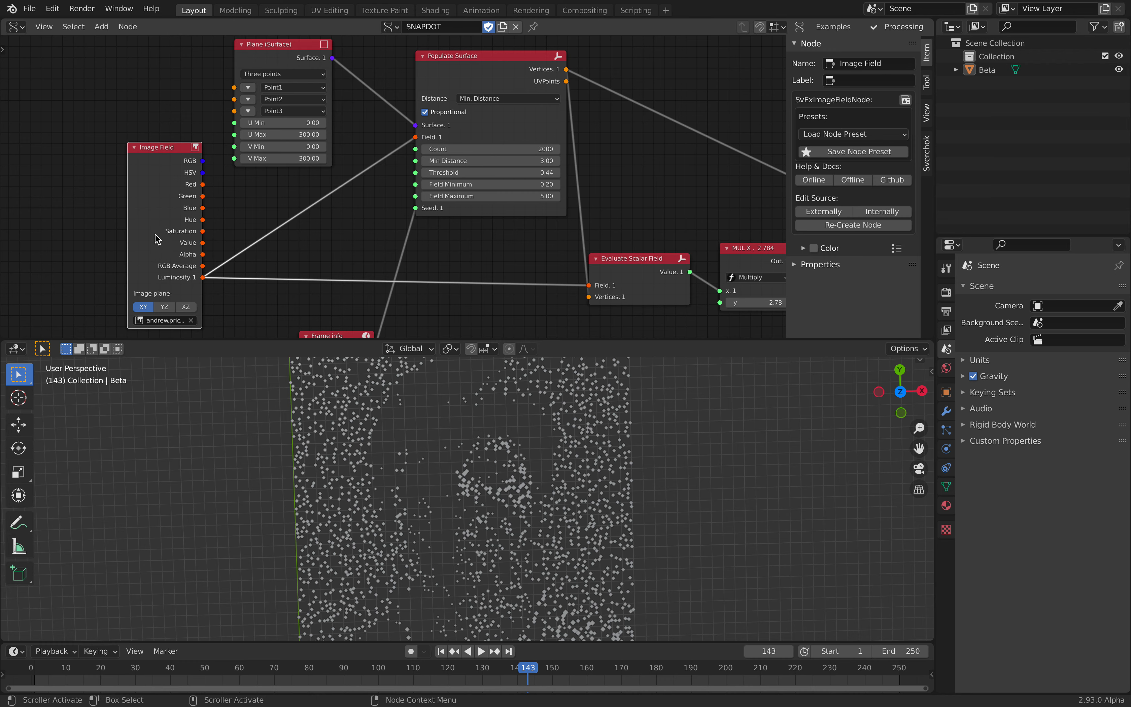
pyautogui.moveTo(127, 224); pyautogui.dragTo(110, 224)
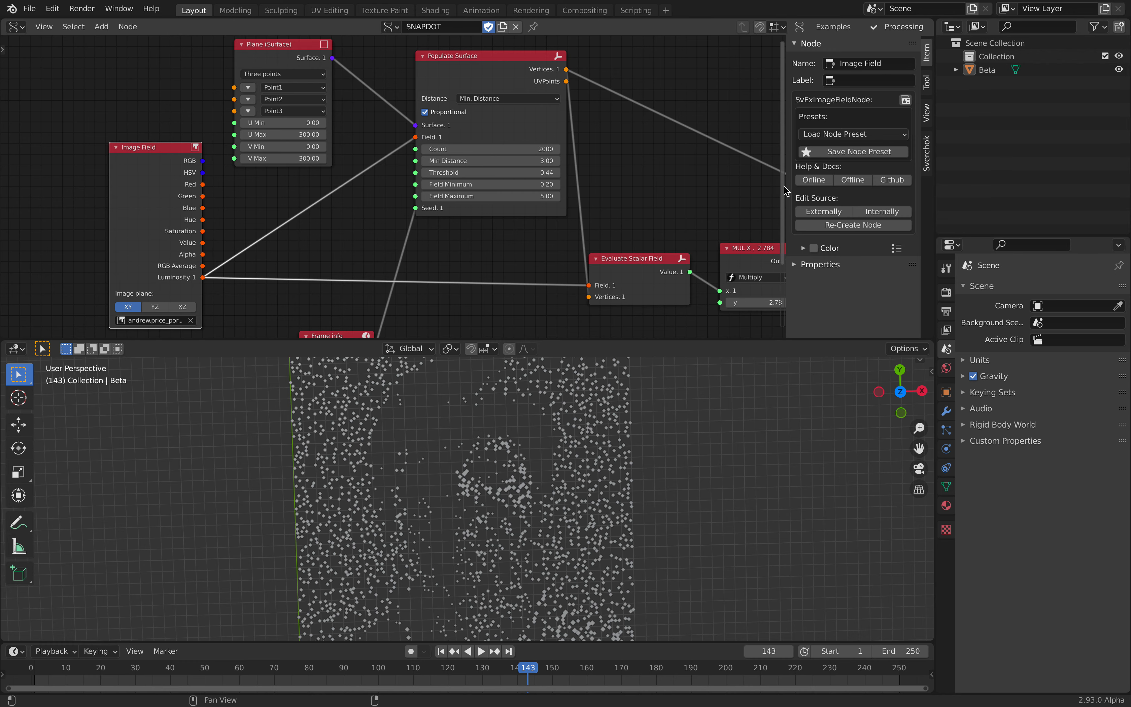
pyautogui.press('n')
# Examine the Populate Surface node's distance mode, count, threshold and field limits
pyautogui.moveTo(691, 158); pyautogui.dragTo(603, 184, button='middle')
pyautogui.scroll(1, 565, 155)
pyautogui.moveTo(519, 95); pyautogui.dragTo(532, 94, button='middle')
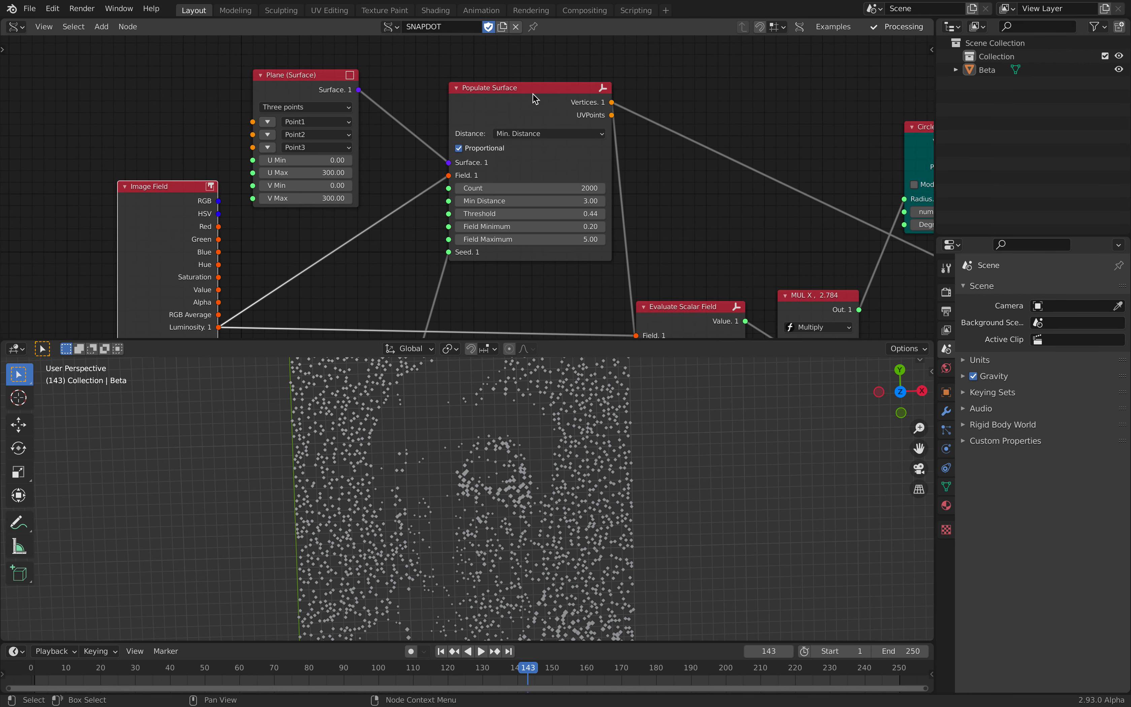
pyautogui.scroll(2, 533, 96)
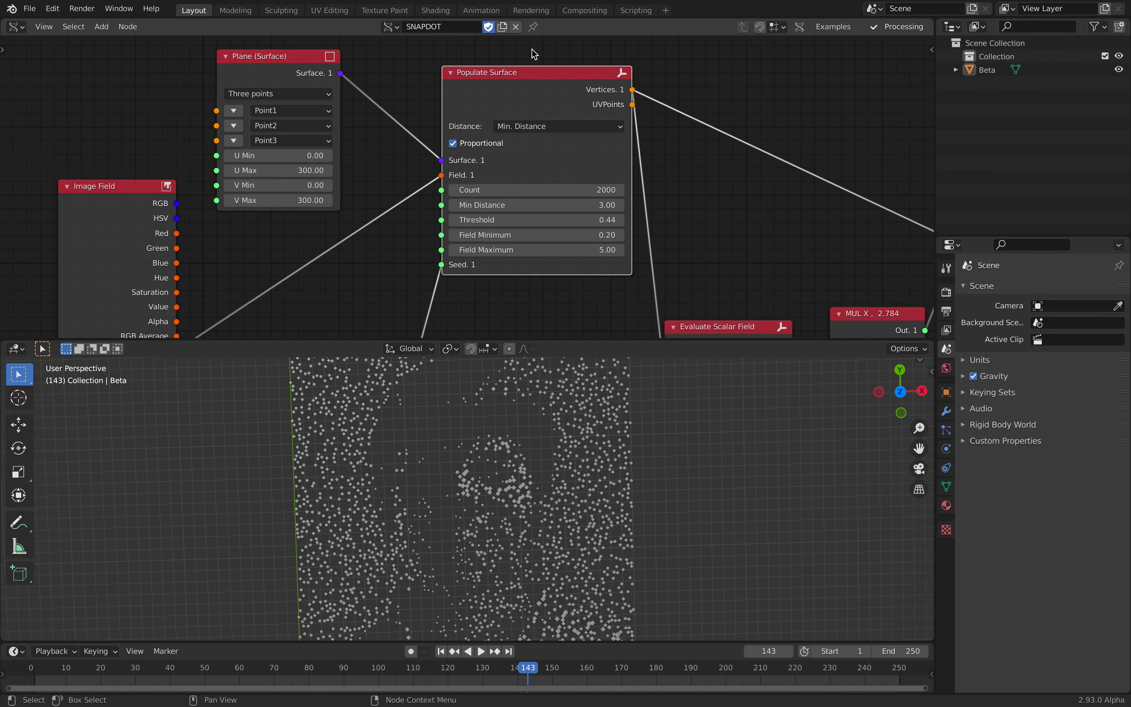
pyautogui.scroll(-4, 542, 189)
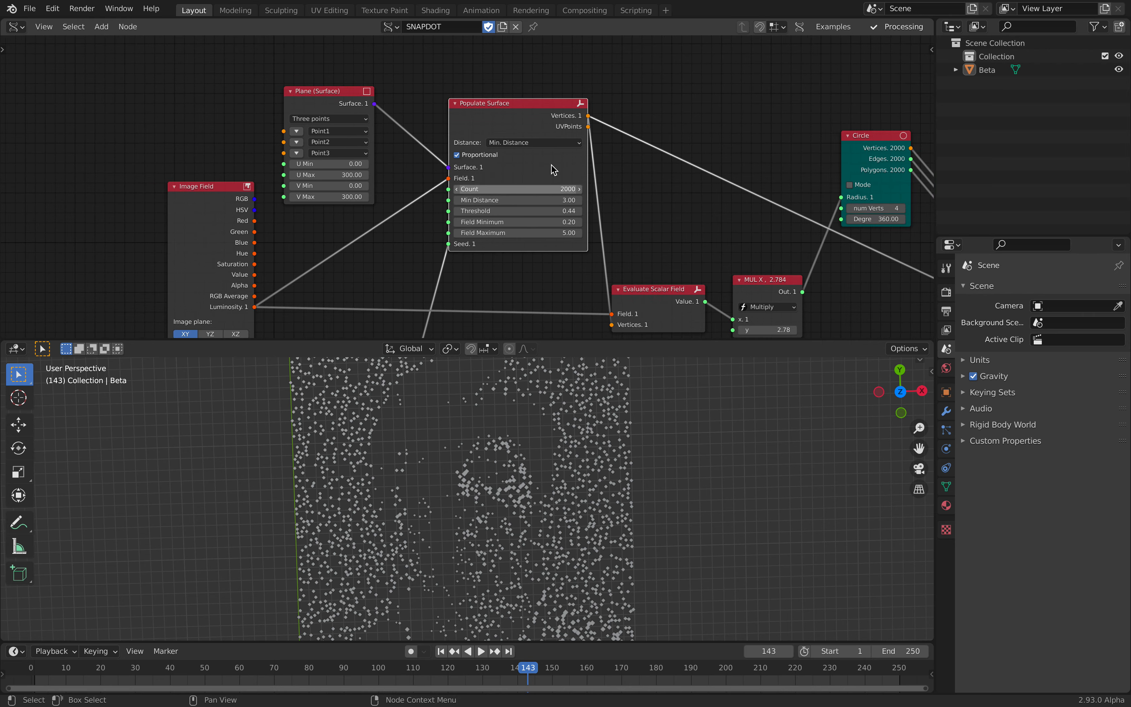
pyautogui.scroll(4, 537, 94)
pyautogui.scroll(-1, 541, 154)
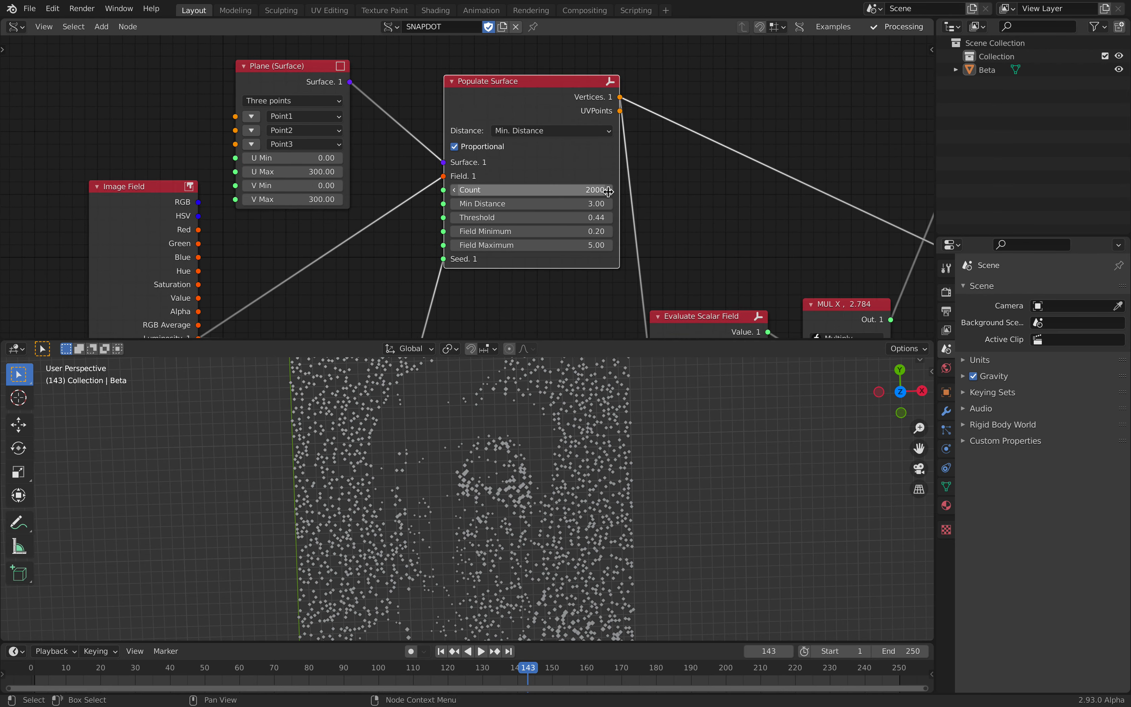
# Switch the 3D view to the top orthographic view and inspect the scattered shapes
pyautogui.click(903, 395)
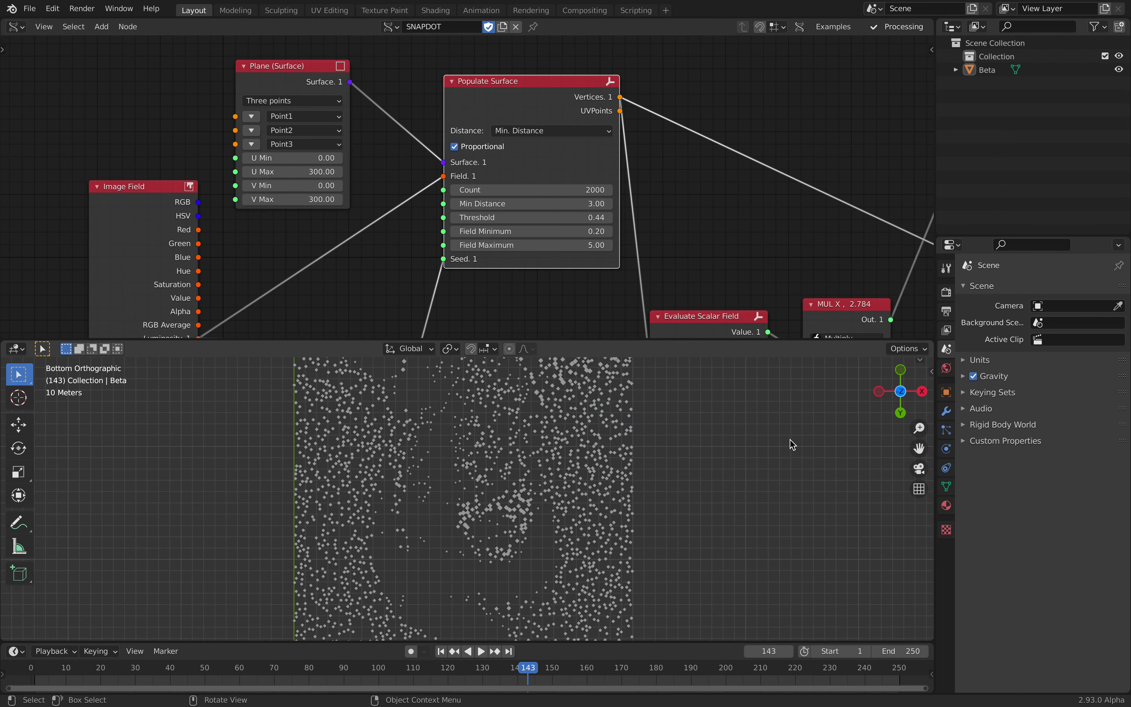
pyautogui.click(901, 392)
pyautogui.scroll(6, 560, 459)
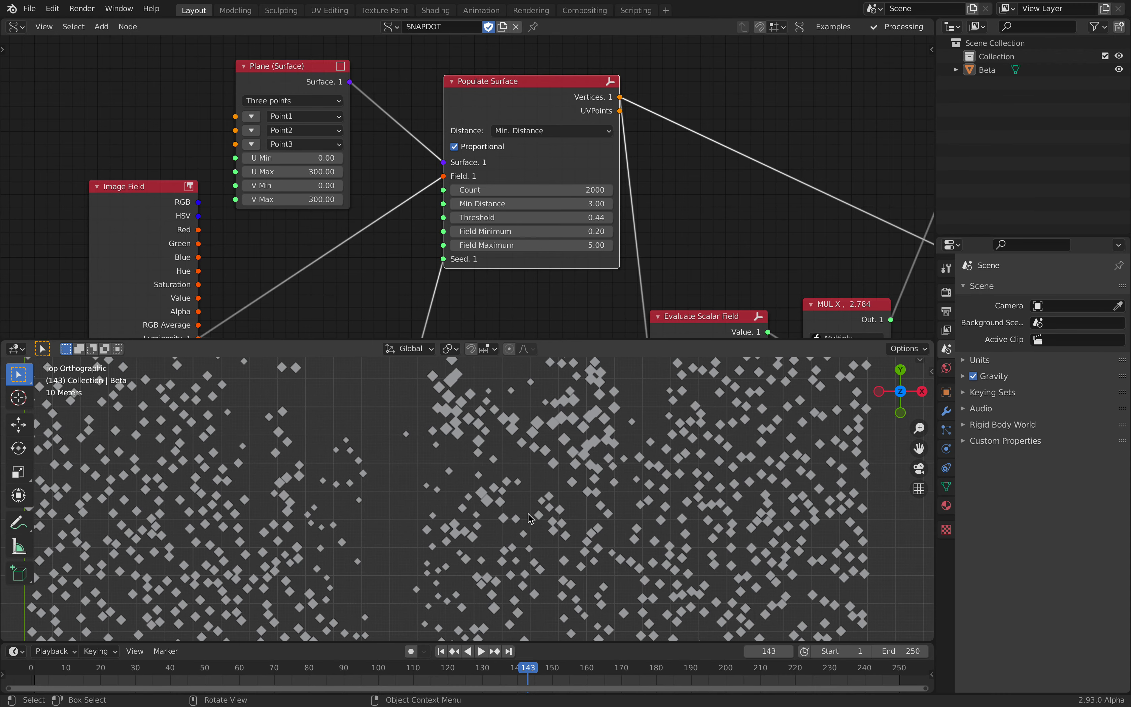
pyautogui.scroll(-4, 577, 506)
# Set the Circle node's number of vertices to 12 and check the rounder dots in the 3D view
pyautogui.moveTo(812, 194); pyautogui.dragTo(444, 179, button='middle')
pyautogui.moveTo(606, 121); pyautogui.dragTo(642, 113)
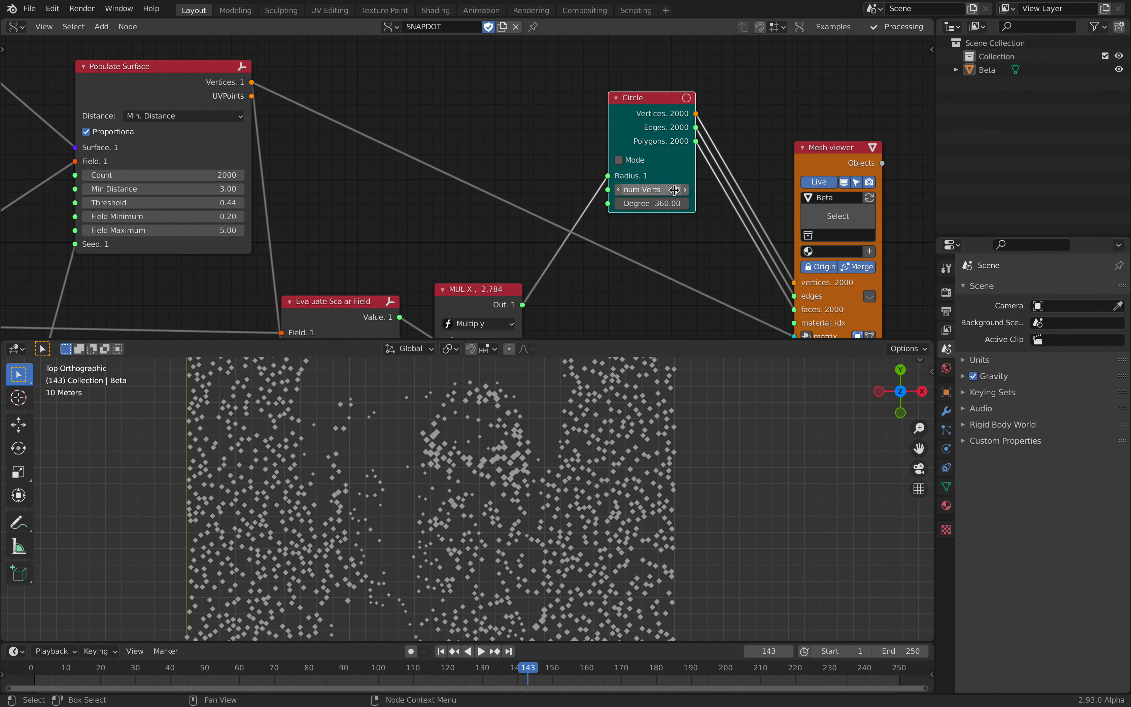
pyautogui.doubleClick(687, 193)
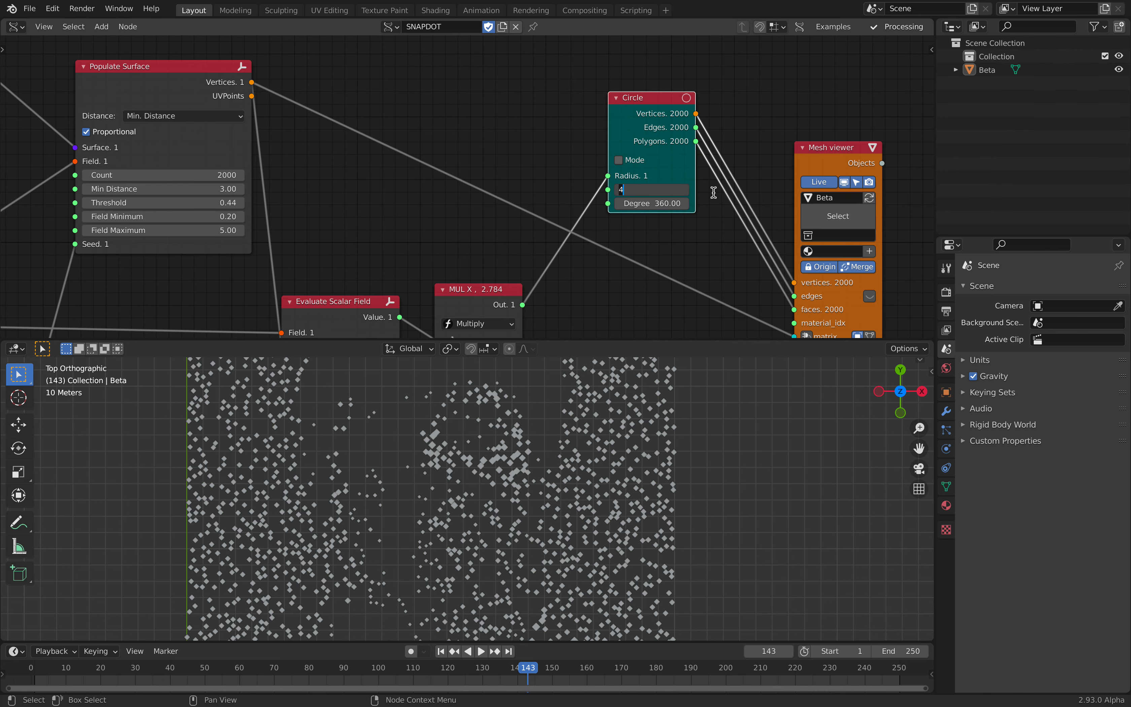
pyautogui.write('1')
pyautogui.press('Return')
pyautogui.scroll(6, 532, 439)
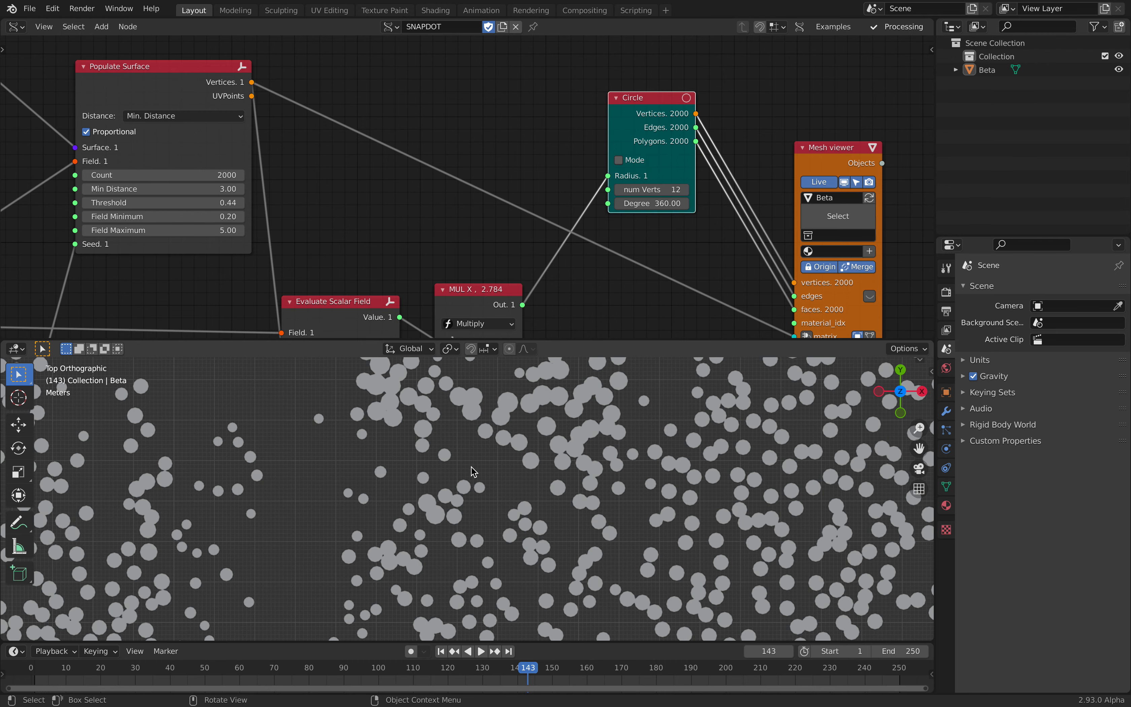
pyautogui.scroll(-8, 472, 469)
pyautogui.scroll(-1, 503, 491)
pyautogui.keyDown('shift'); pyautogui.moveTo(530, 474); pyautogui.dragTo(546, 474, button='middle'); pyautogui.keyUp('shift')
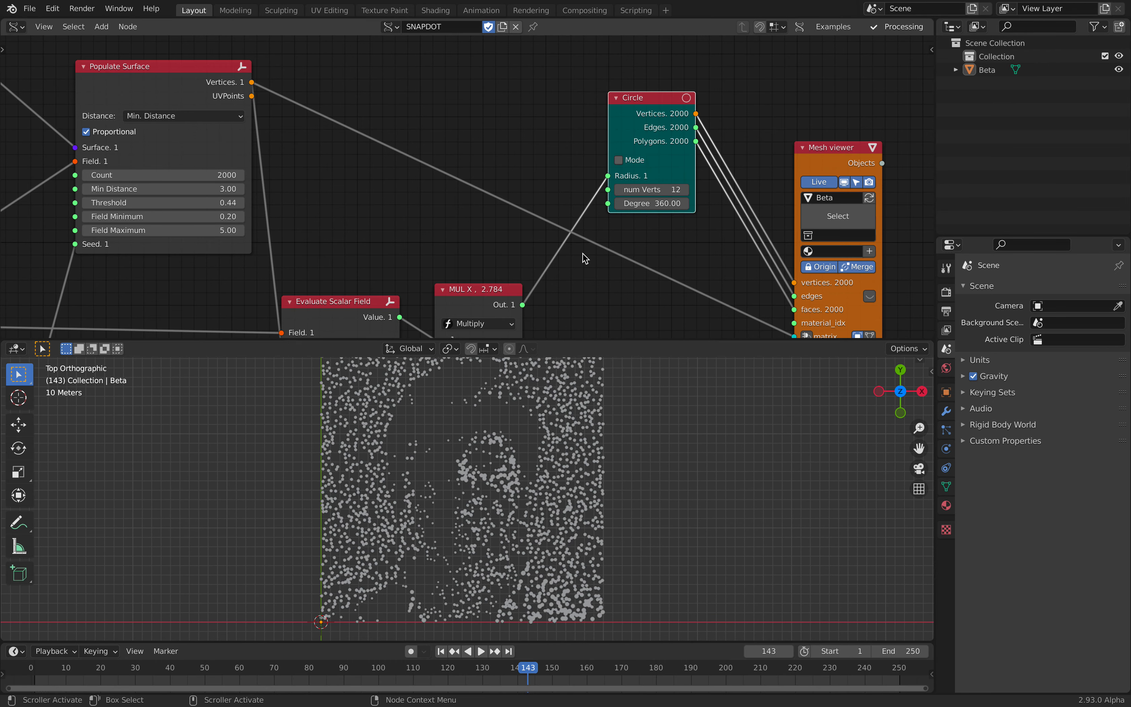
# Try a y value of 1 in the Multiply node and inspect the dot sizes in the 3D view
pyautogui.moveTo(609, 245); pyautogui.dragTo(654, 162, button='middle')
pyautogui.moveTo(528, 218); pyautogui.dragTo(520, 163)
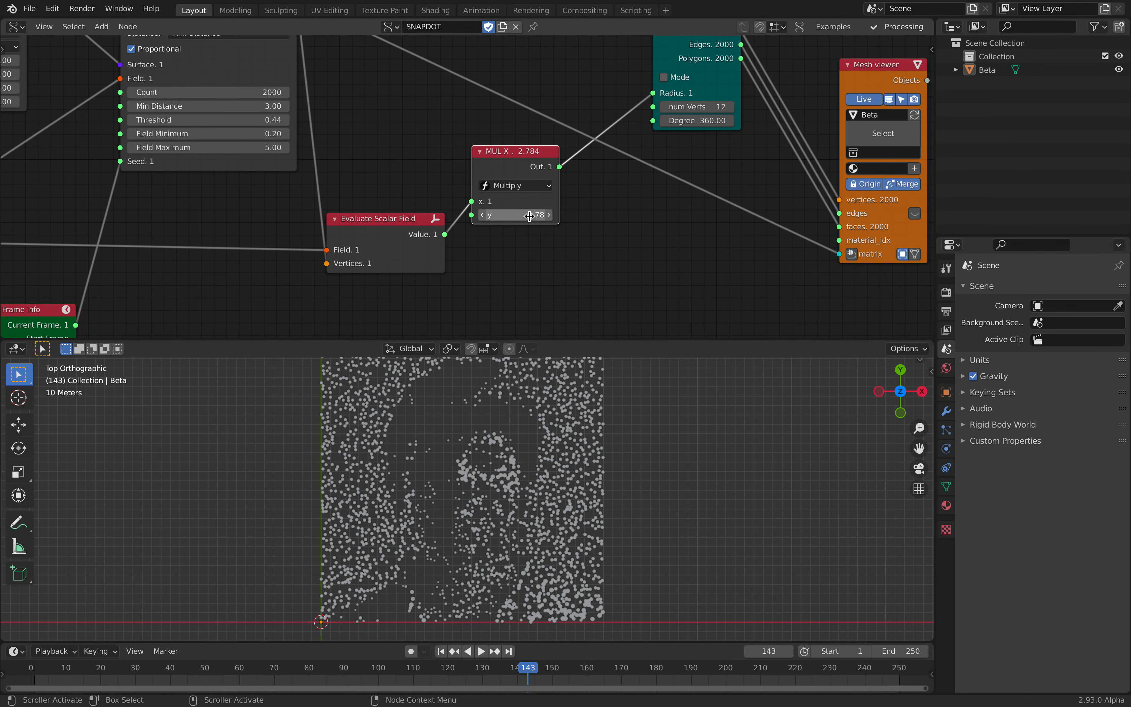
pyautogui.press('BackSpace')
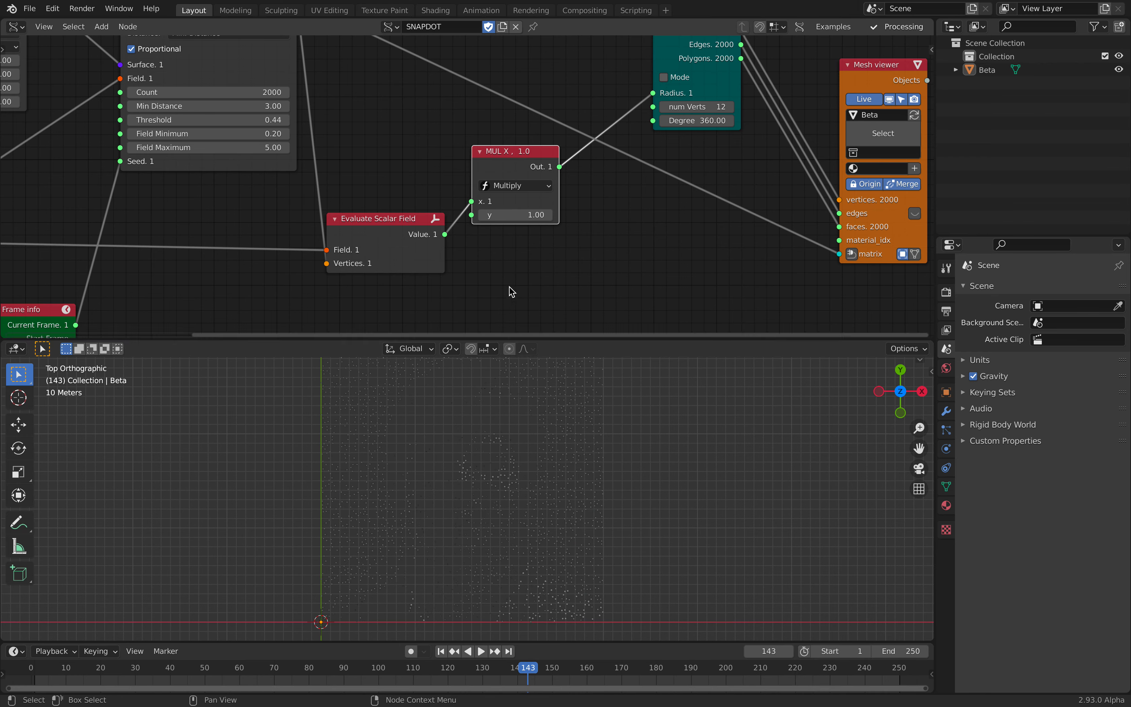
pyautogui.scroll(8, 511, 462)
pyautogui.scroll(-4, 512, 499)
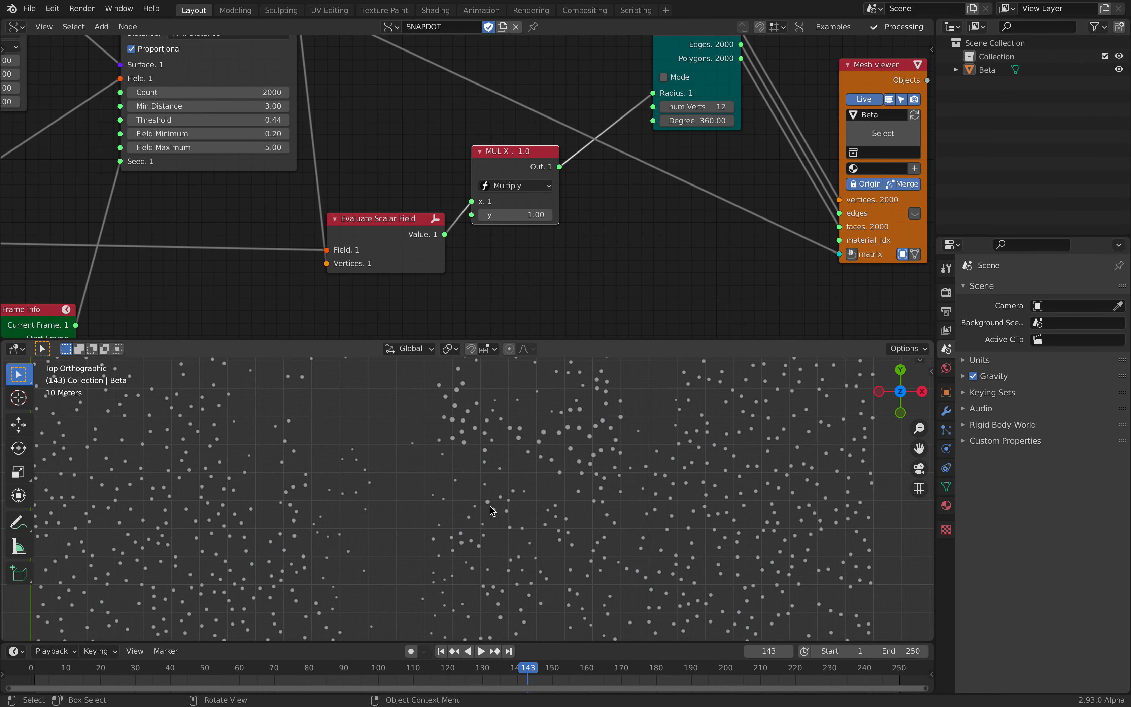
pyautogui.scroll(-4, 582, 508)
# Set the Multiply node's y value to 3 and move the Evaluate Scalar Field node upward
pyautogui.click(539, 214)
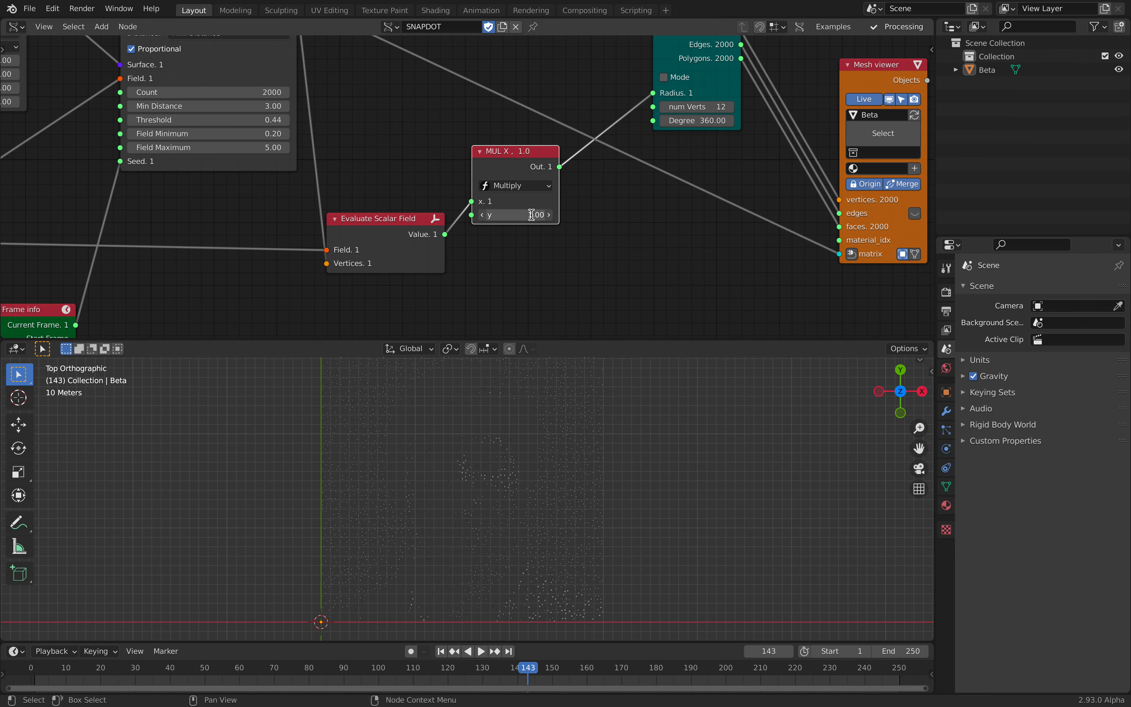
pyautogui.press('Return')
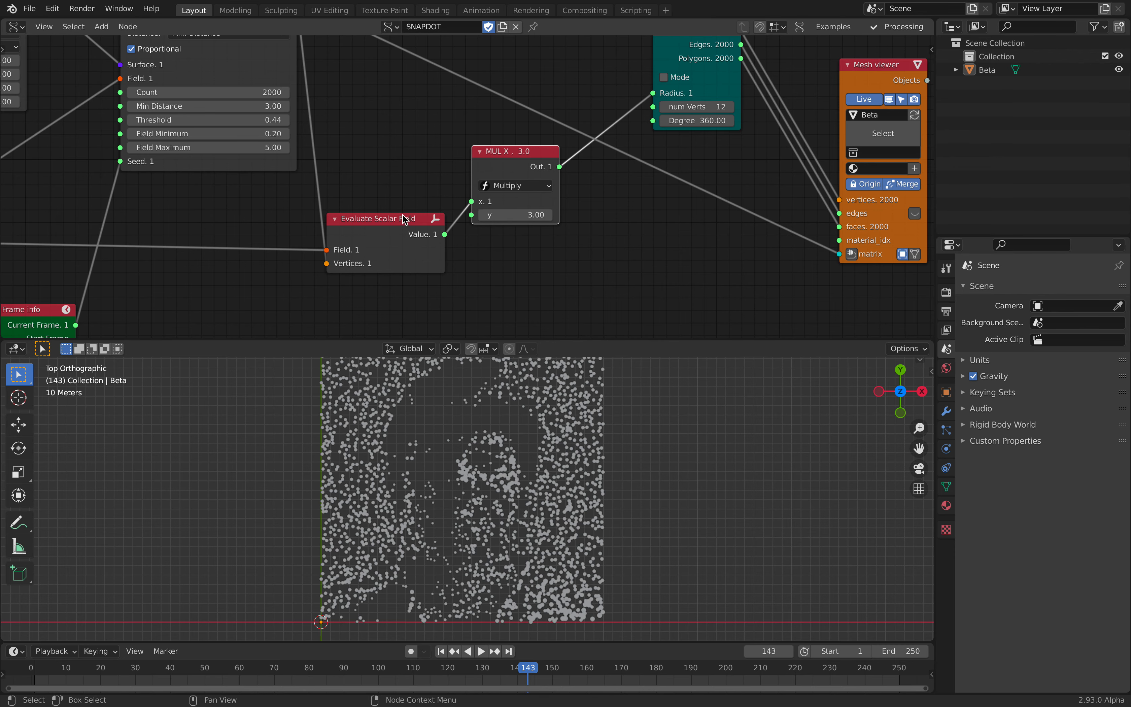
pyautogui.moveTo(404, 217); pyautogui.dragTo(390, 139)
# Shift the Populate Surface and Plane (Surface) nodes slightly up and to the left
pyautogui.scroll(-2, 388, 140)
pyautogui.moveTo(350, 138); pyautogui.dragTo(459, 157, button='middle')
pyautogui.scroll(-2, 393, 177)
pyautogui.moveTo(395, 87); pyautogui.dragTo(374, 78)
pyautogui.moveTo(232, 87); pyautogui.dragTo(221, 71)
pyautogui.scroll(2, 310, 139)
pyautogui.moveTo(310, 140); pyautogui.dragTo(279, 127, button='middle')
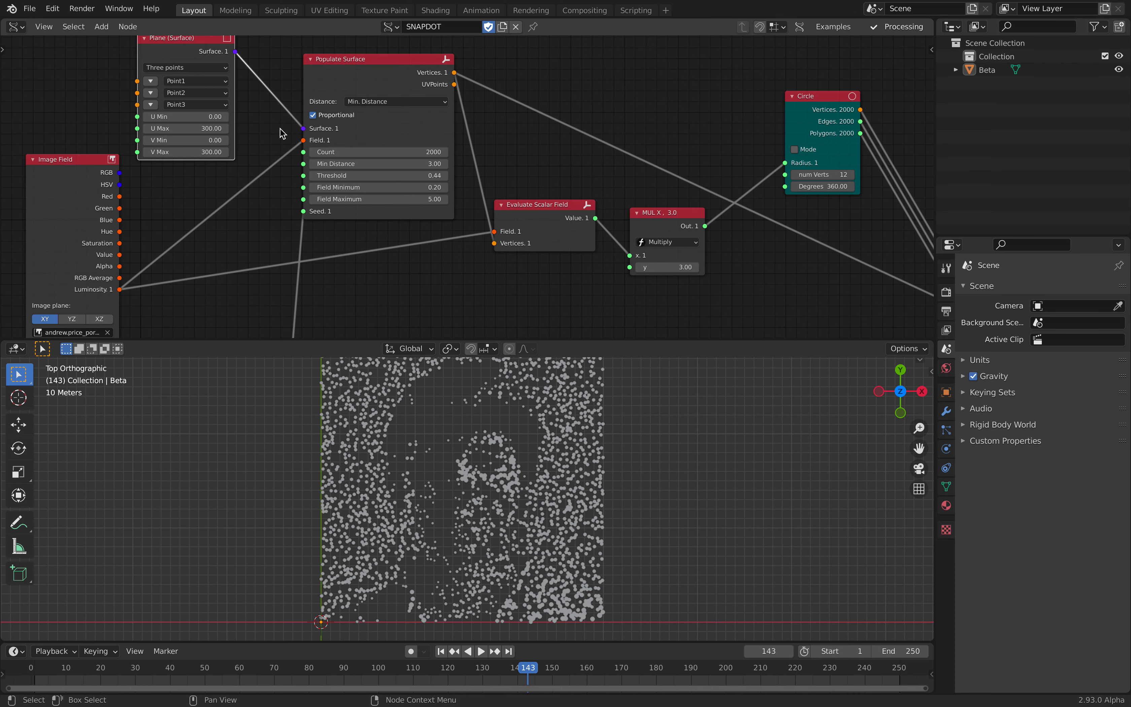
# Examine how the Evaluate Scalar Field node is fed by the Image Field node's Luminosity output
pyautogui.scroll(2, 434, 180)
pyautogui.moveTo(434, 180); pyautogui.dragTo(364, 168, button='middle')
pyautogui.scroll(1, 431, 182)
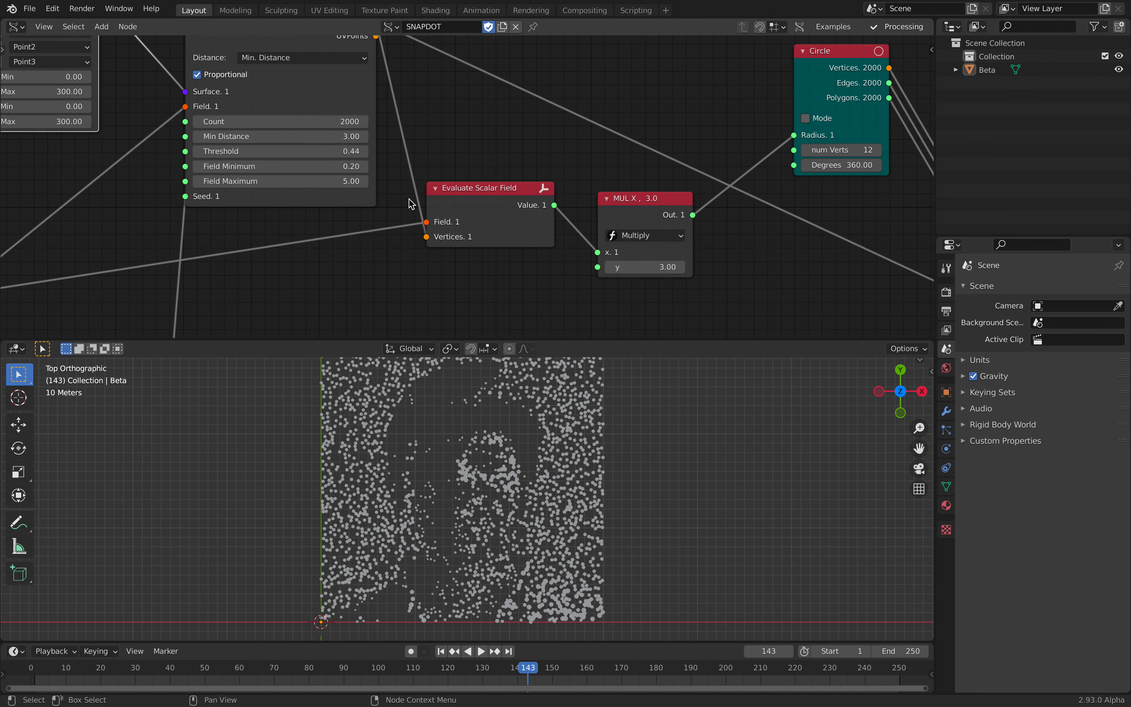
pyautogui.scroll(-2, 456, 198)
pyautogui.moveTo(181, 249); pyautogui.dragTo(255, 211, button='middle')
pyautogui.moveTo(90, 136); pyautogui.dragTo(224, 148, button='middle')
pyautogui.moveTo(208, 144); pyautogui.dragTo(198, 147)
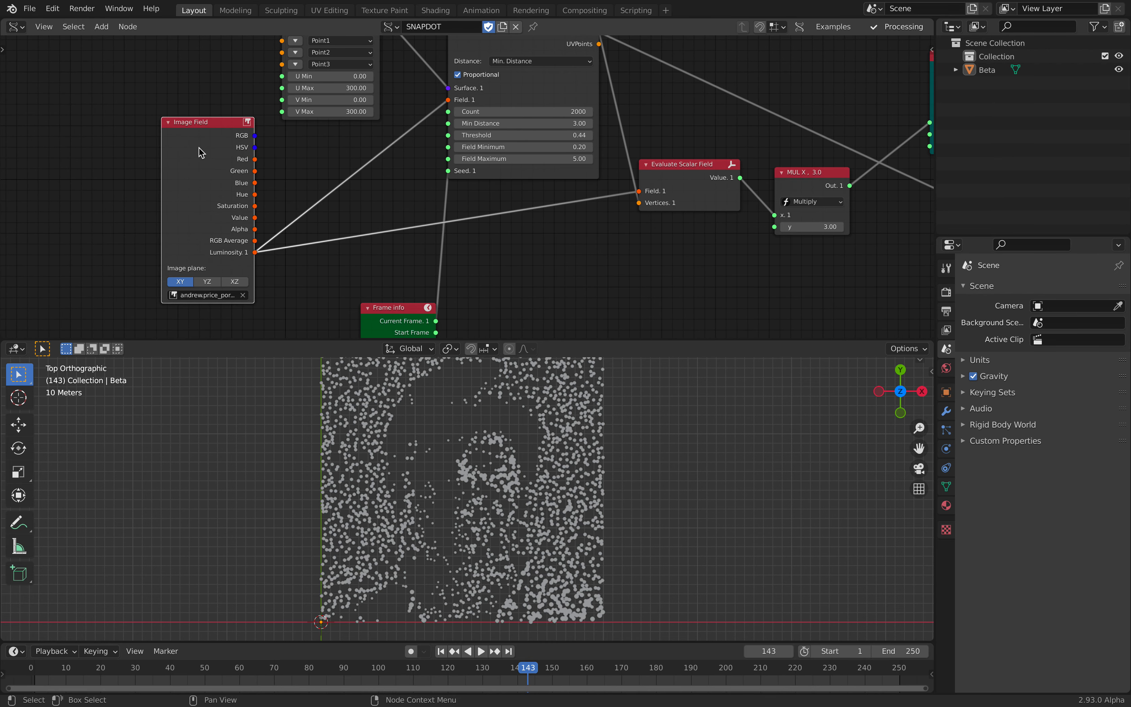
pyautogui.scroll(2, 200, 152)
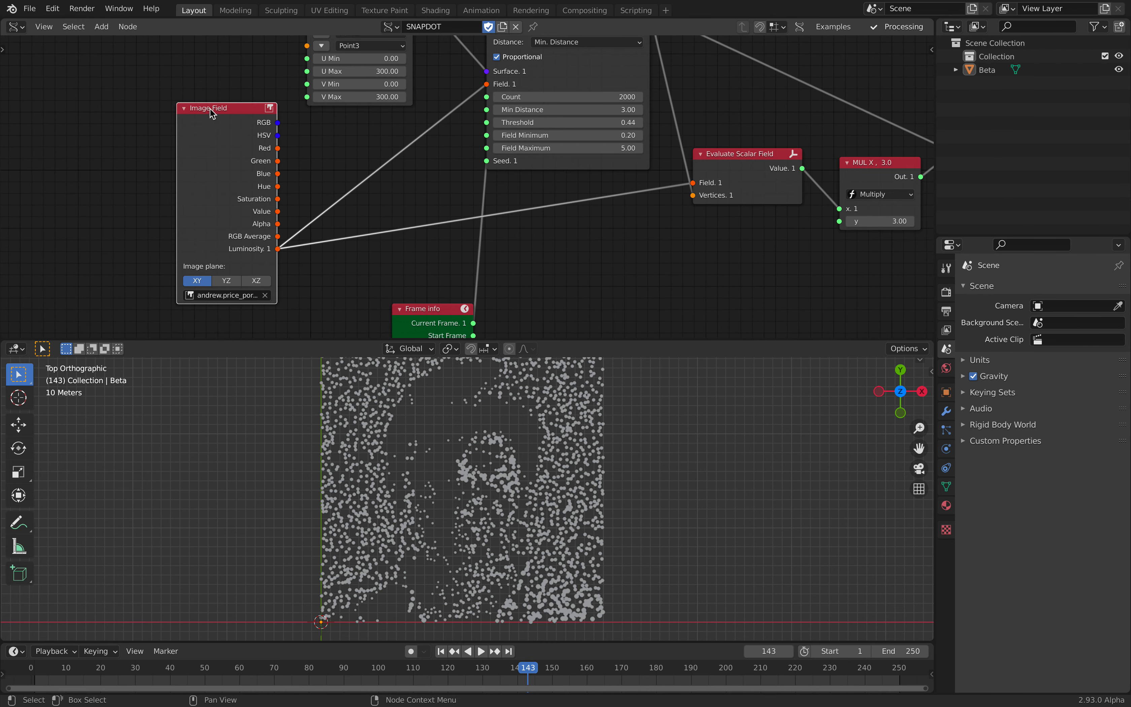
# Split the 3D view in two and make the new area an Image Editor displaying the source portrait image
pyautogui.moveTo(930, 345); pyautogui.dragTo(602, 344)
pyautogui.click(618, 348)
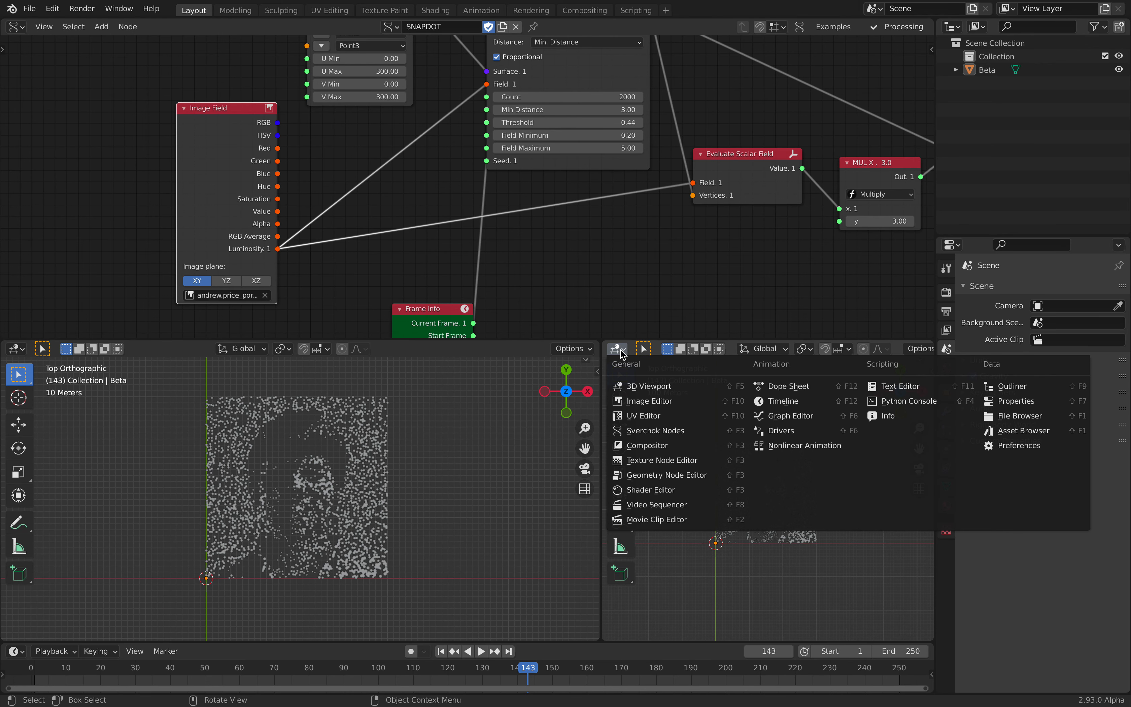
pyautogui.click(645, 404)
pyautogui.click(761, 348)
pyautogui.click(775, 369)
pyautogui.scroll(3, 751, 435)
pyautogui.scroll(-3, 712, 466)
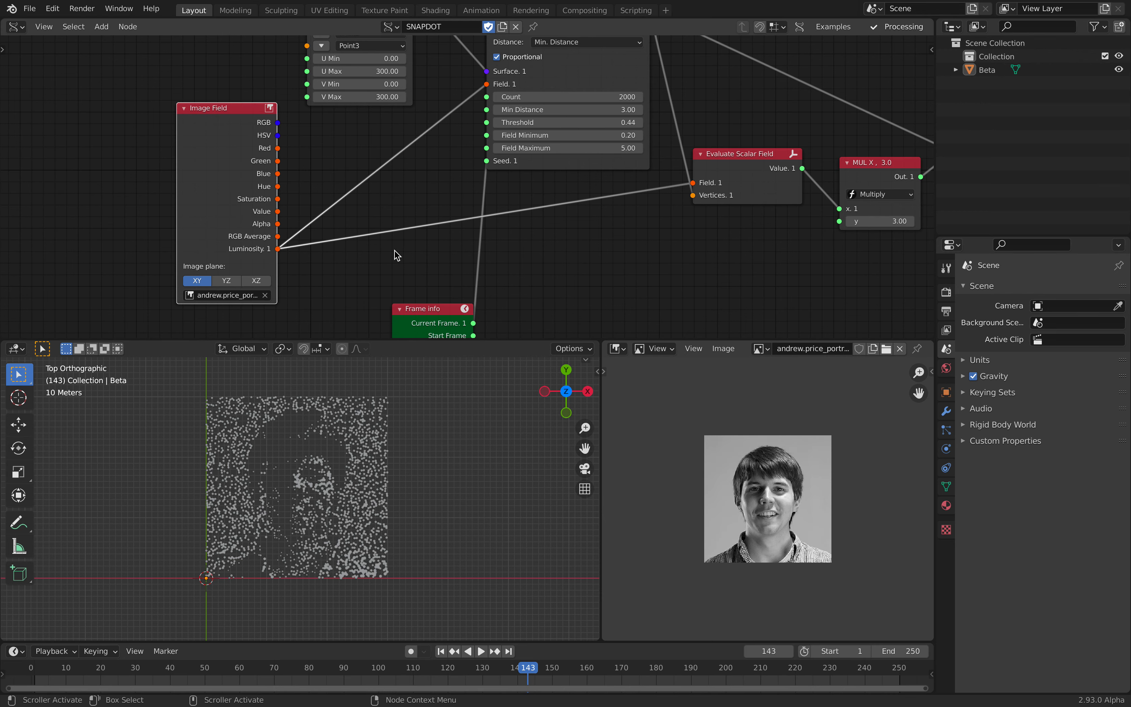
# Examine the Image Field node's colour channel, RGB Average and Luminosity outputs
pyautogui.scroll(1, 224, 216)
pyautogui.moveTo(222, 215); pyautogui.dragTo(181, 210, button='middle')
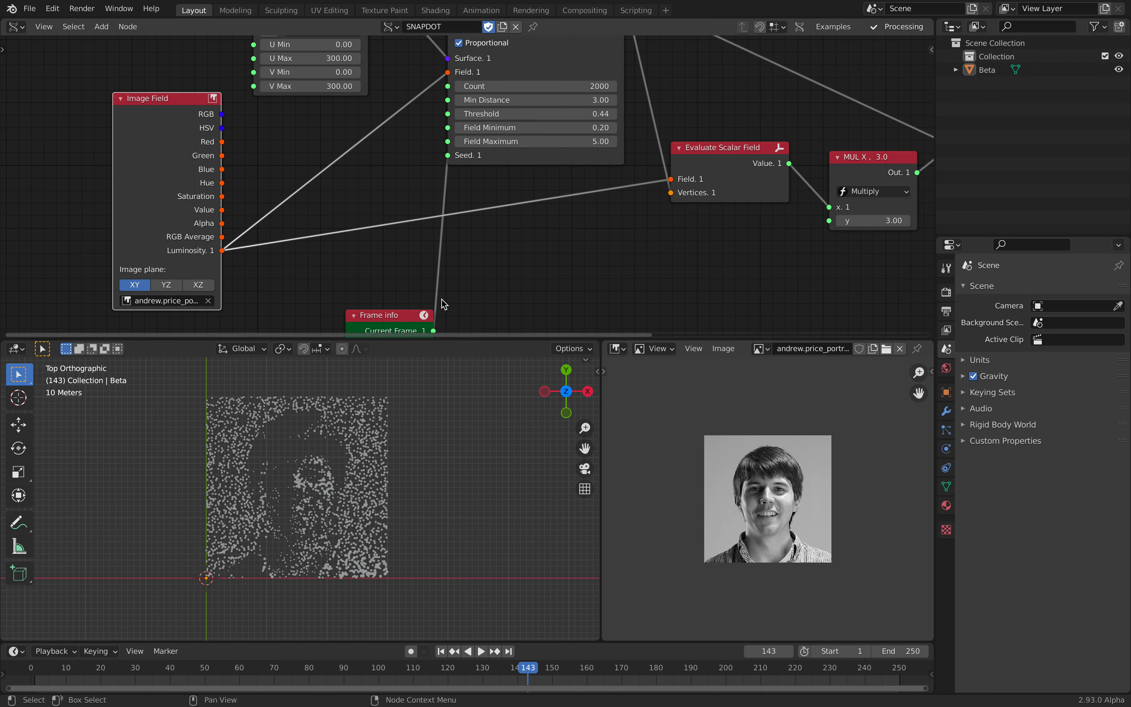
pyautogui.scroll(1, 305, 458)
pyautogui.moveTo(255, 224); pyautogui.dragTo(249, 247, button='middle')
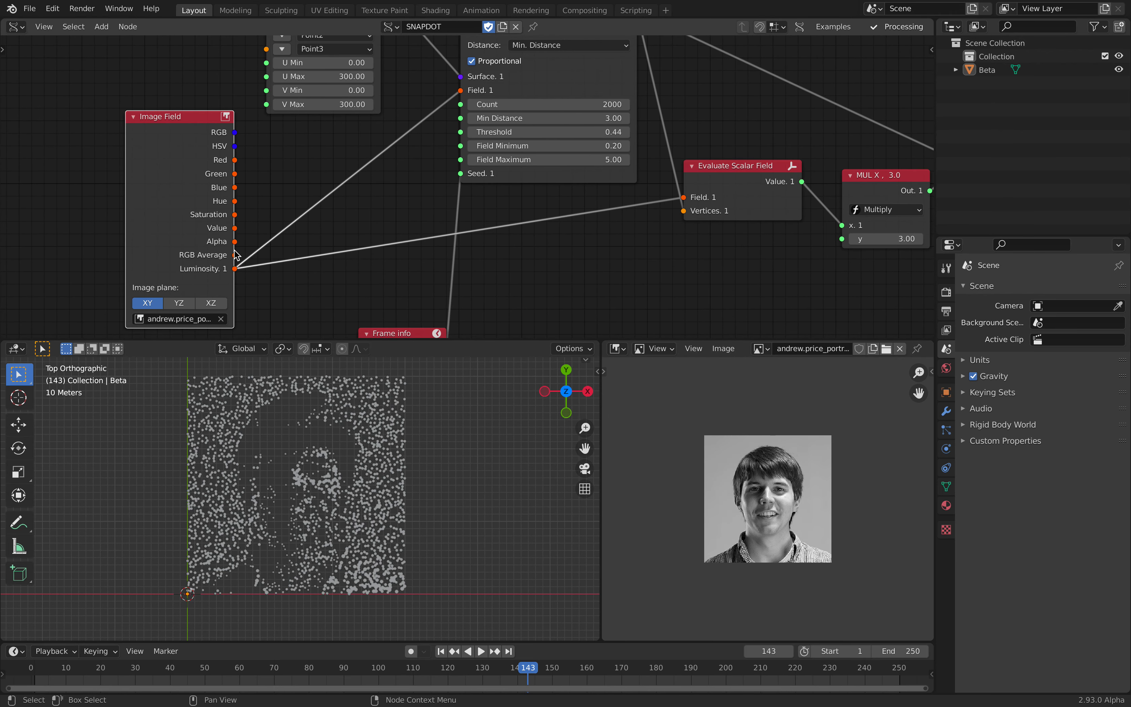
pyautogui.scroll(-1, 243, 256)
pyautogui.moveTo(243, 257); pyautogui.dragTo(218, 282, button='middle')
pyautogui.moveTo(225, 154); pyautogui.dragTo(218, 214, button='middle')
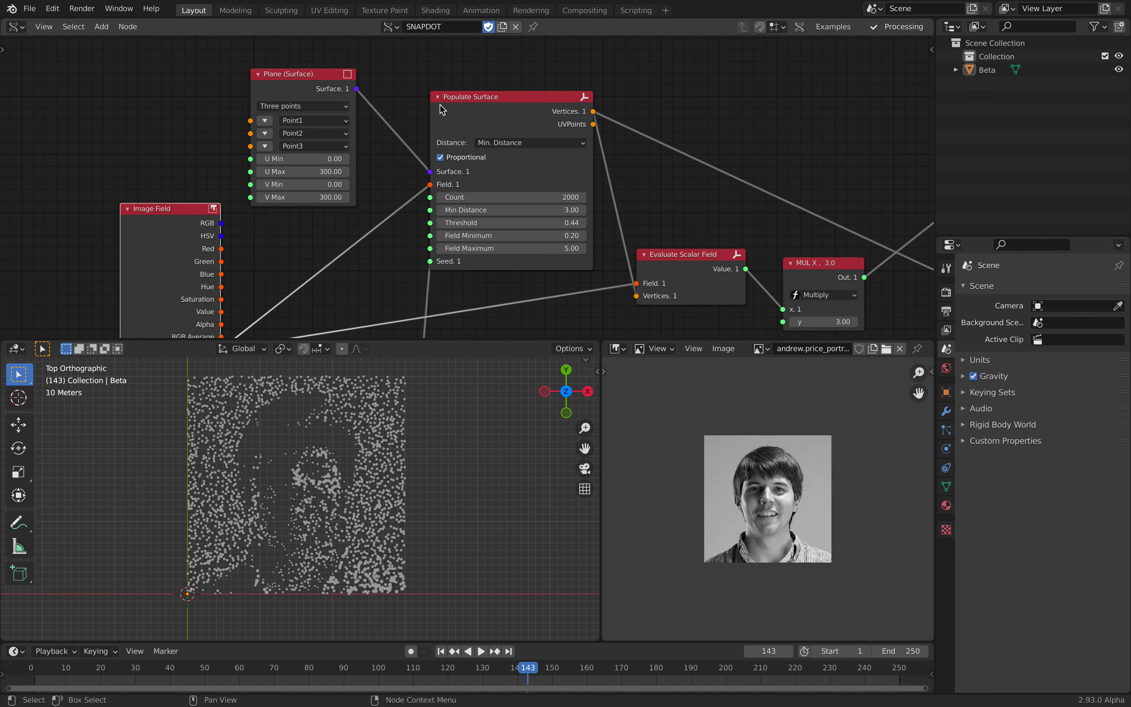
# Nudge the Populate Surface node down and the Plane (Surface) node up, and inspect the plane's settings
pyautogui.moveTo(439, 108); pyautogui.dragTo(438, 114)
pyautogui.moveTo(300, 84); pyautogui.dragTo(306, 78)
pyautogui.moveTo(404, 129); pyautogui.dragTo(415, 165, button='middle')
pyautogui.scroll(3, 416, 165)
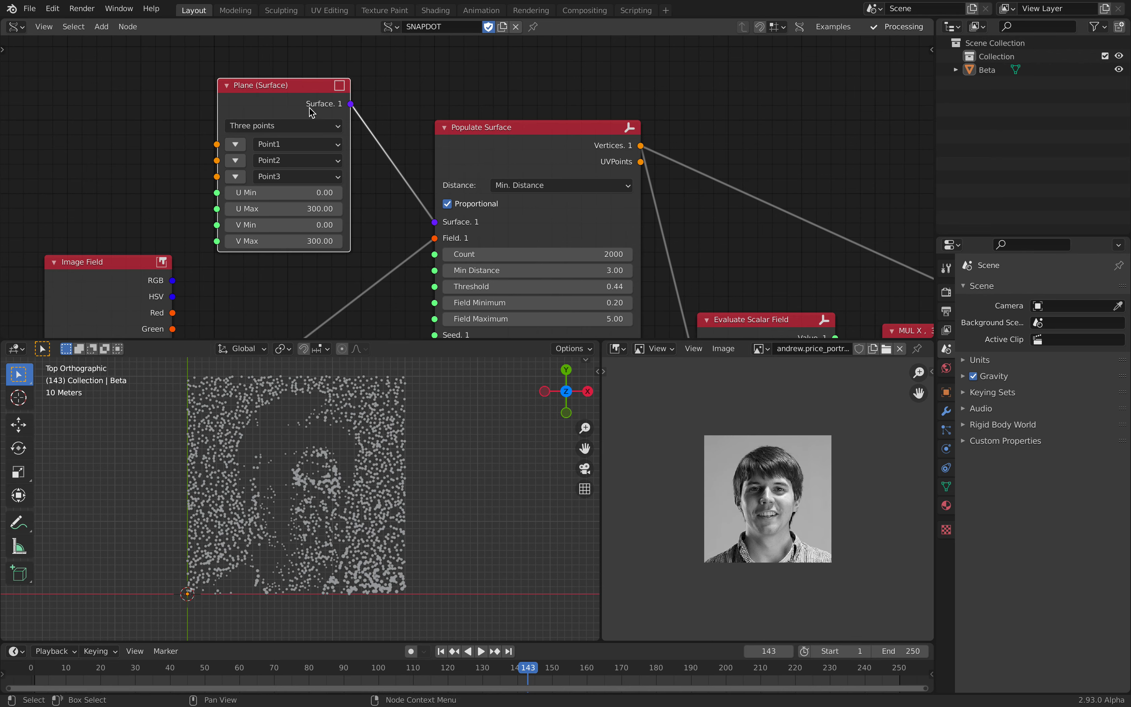
# Nudge the Populate Surface node while inspecting its links to the Plane (Surface) and Image Field nodes
pyautogui.scroll(-3, 394, 230)
pyautogui.moveTo(395, 233); pyautogui.dragTo(377, 177, button='middle')
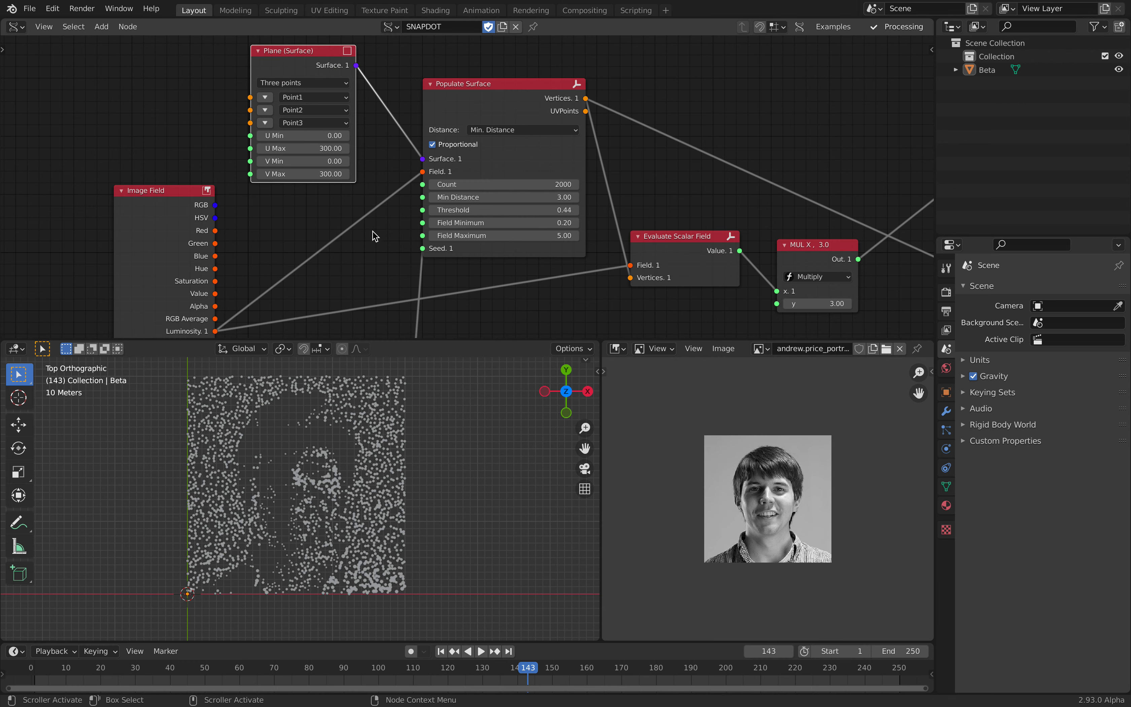
pyautogui.moveTo(373, 232); pyautogui.dragTo(347, 218, button='middle')
pyautogui.moveTo(440, 77); pyautogui.dragTo(461, 85)
pyautogui.moveTo(461, 85); pyautogui.dragTo(277, 86, button='middle')
pyautogui.moveTo(303, 85); pyautogui.dragTo(282, 76)
pyautogui.moveTo(362, 105); pyautogui.dragTo(304, 121, button='middle')
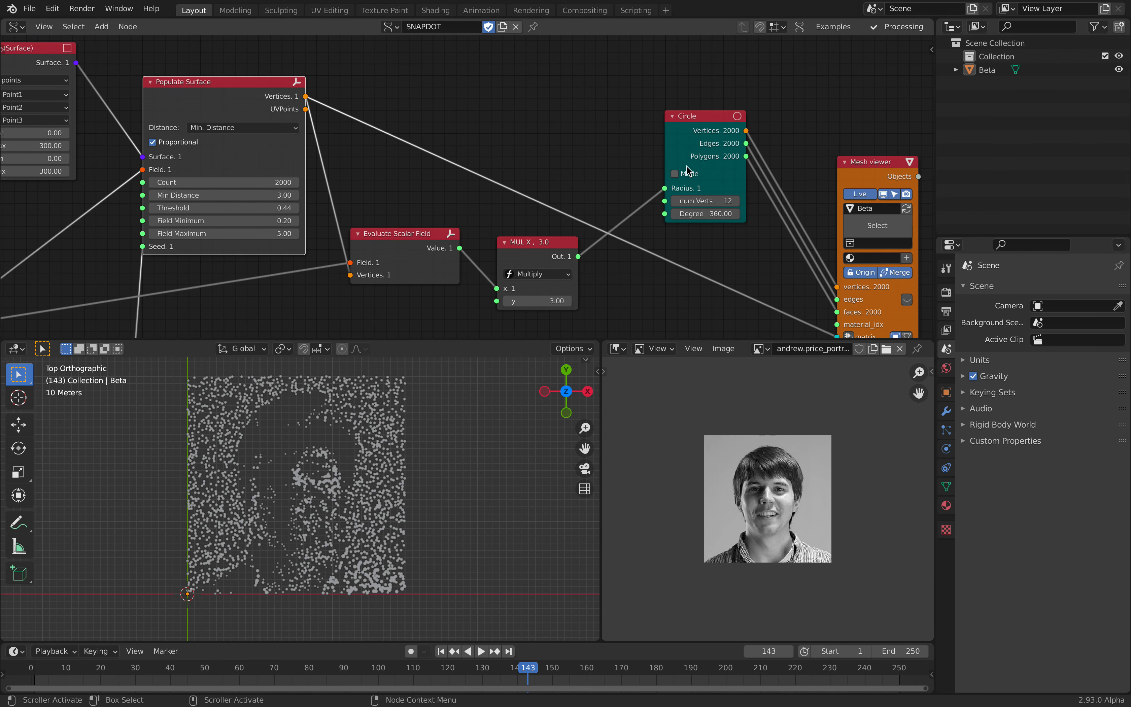
# Shift the Circle node slightly and trace the links running from Populate Surface to the Mesh viewer
pyautogui.moveTo(687, 170); pyautogui.dragTo(524, 121, button='middle')
pyautogui.moveTo(121, 71); pyautogui.dragTo(227, 98, button='middle')
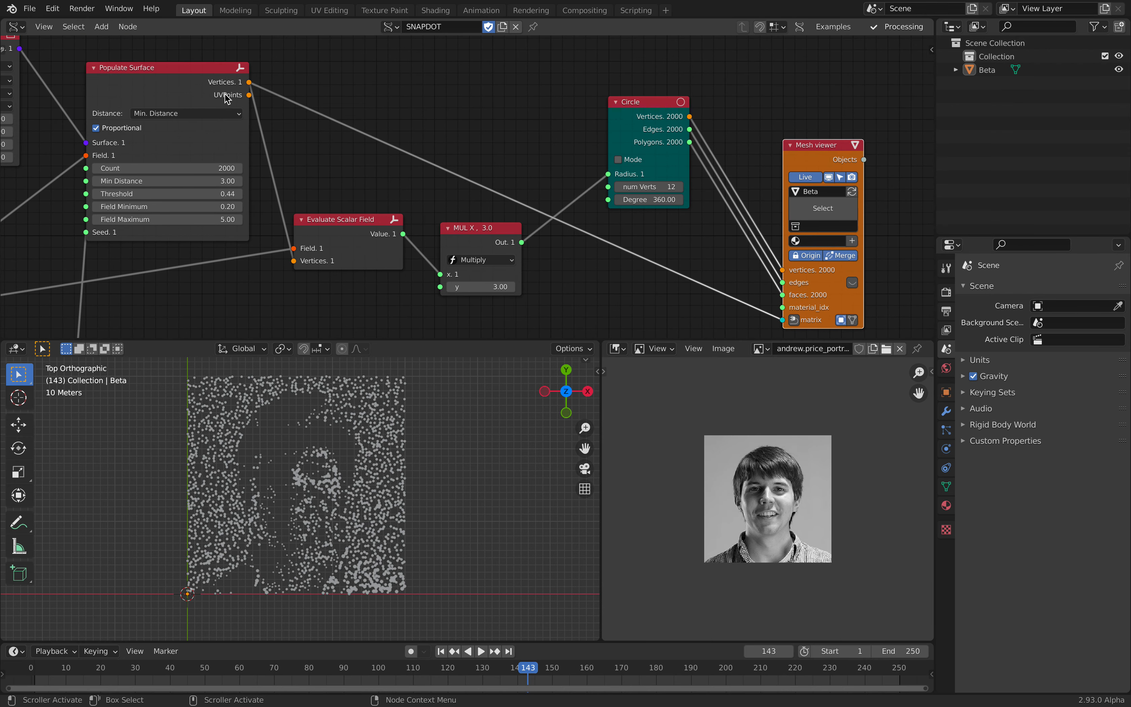
pyautogui.moveTo(634, 106); pyautogui.dragTo(644, 108)
pyautogui.moveTo(468, 158); pyautogui.dragTo(635, 71, button='middle')
pyautogui.moveTo(277, 179); pyautogui.dragTo(402, 198, button='middle')
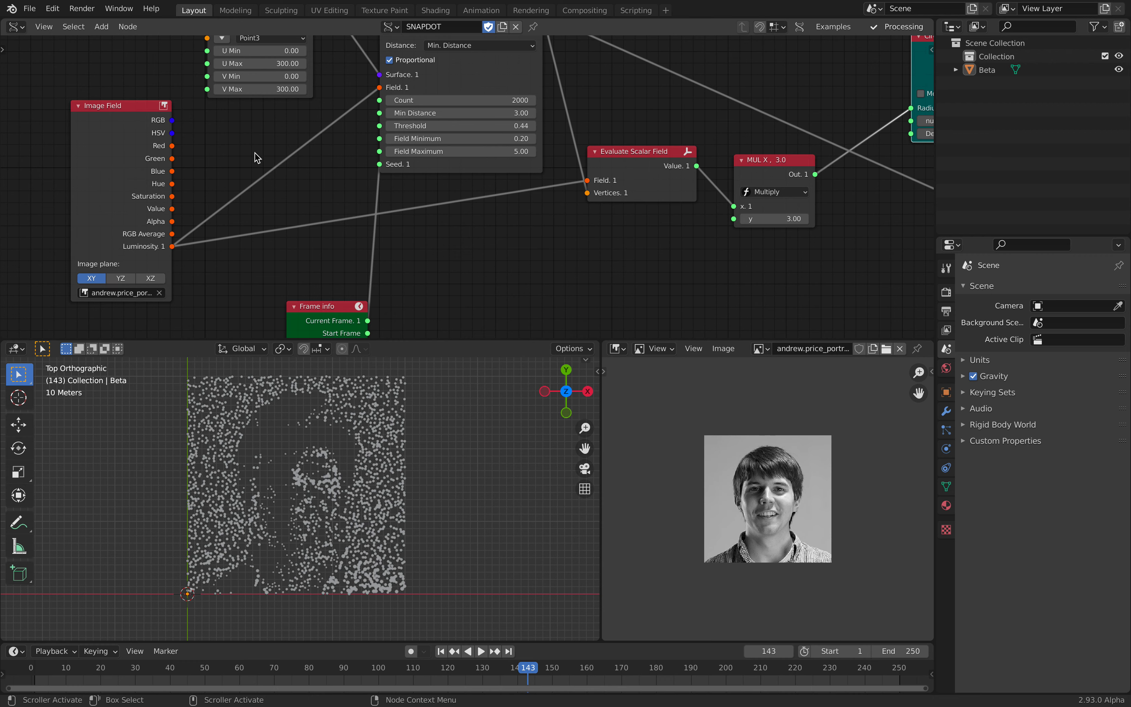
# Move the Evaluate Scalar Field node slightly down and inspect its Luminosity field input, Vertices input and Value output
pyautogui.moveTo(633, 153); pyautogui.dragTo(626, 174)
pyautogui.scroll(6, 182, 253)
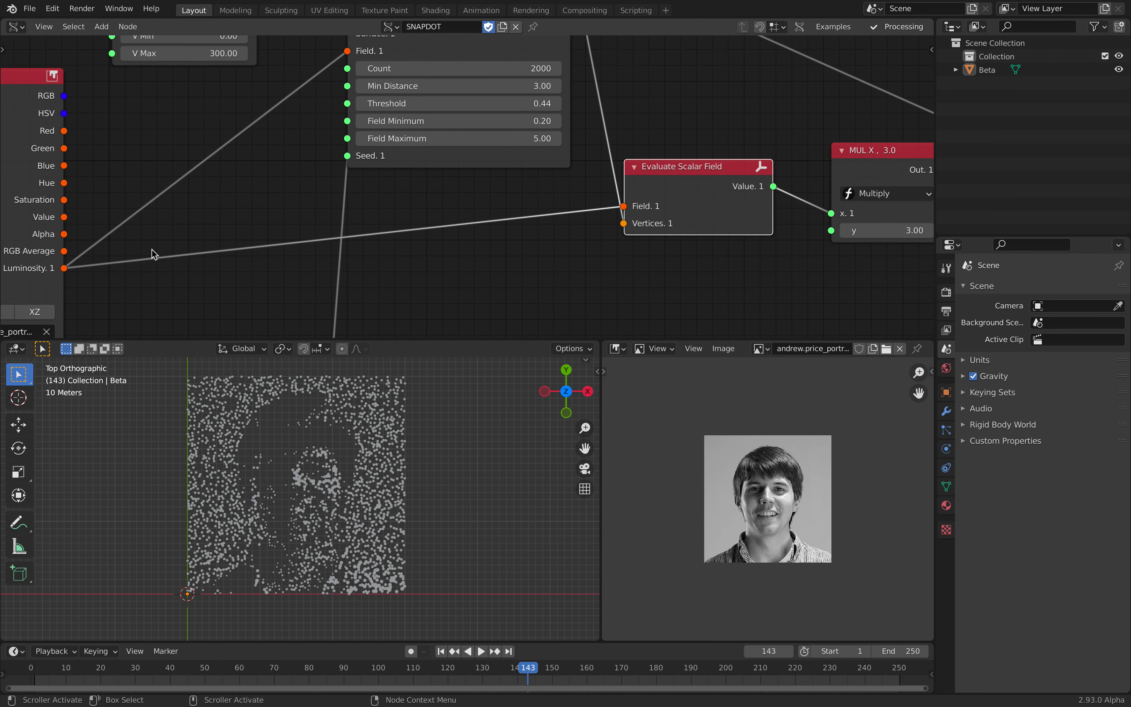
pyautogui.moveTo(19, 284); pyautogui.dragTo(236, 284, button='middle')
pyautogui.scroll(-3, 421, 255)
pyautogui.moveTo(578, 233); pyautogui.dragTo(360, 256, button='middle')
pyautogui.moveTo(653, 213); pyautogui.dragTo(553, 214, button='middle')
pyautogui.moveTo(526, 201); pyautogui.dragTo(525, 197)
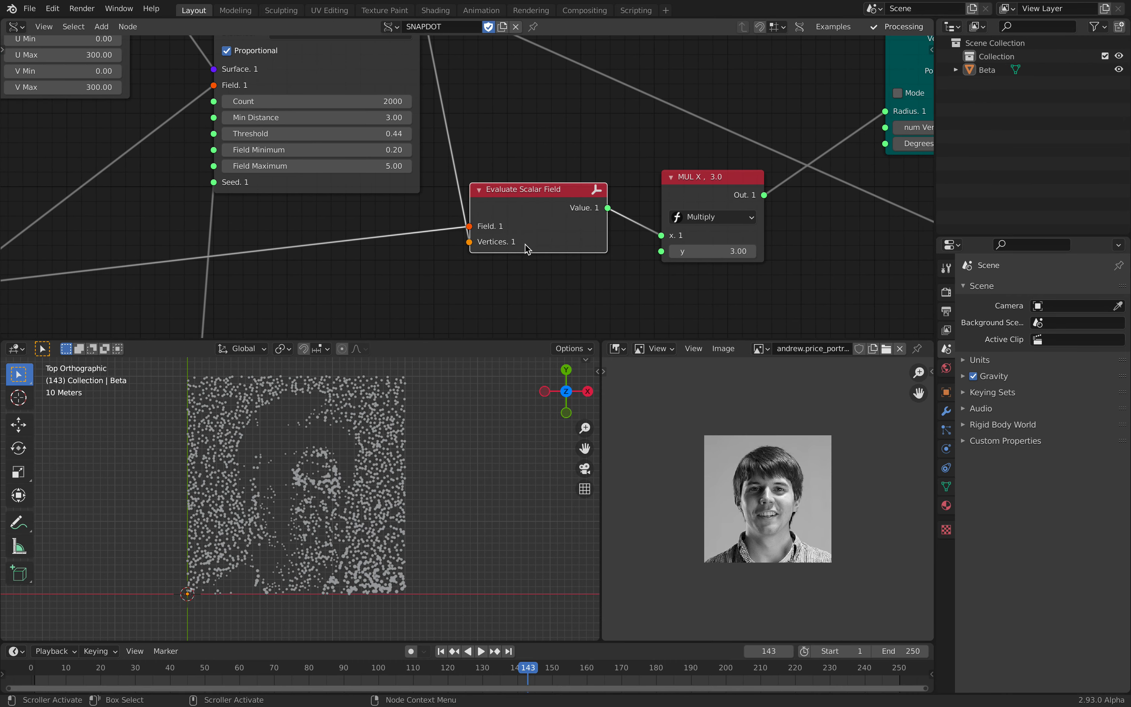
pyautogui.moveTo(626, 198); pyautogui.dragTo(494, 192, button='middle')
pyautogui.moveTo(422, 191); pyautogui.dragTo(418, 213)
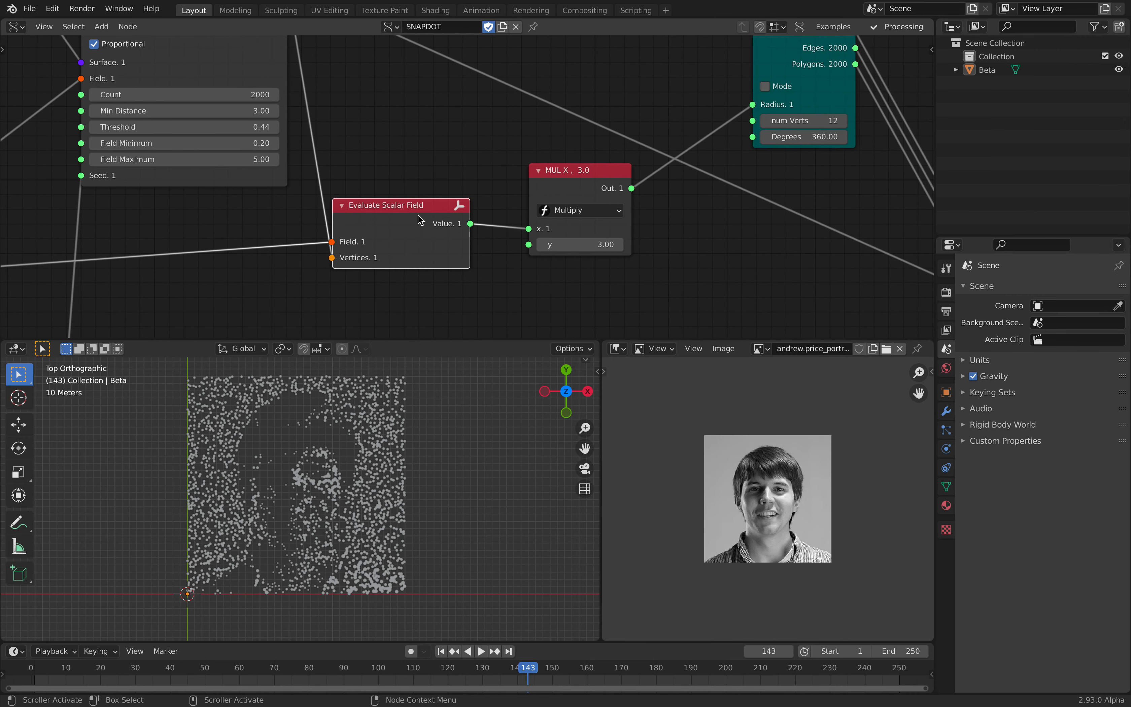
# Nudge the Circle node and examine how the Multiply node feeds its Radius within the whole node tree
pyautogui.moveTo(436, 226); pyautogui.dragTo(237, 259, button='middle')
pyautogui.moveTo(601, 99); pyautogui.dragTo(606, 110)
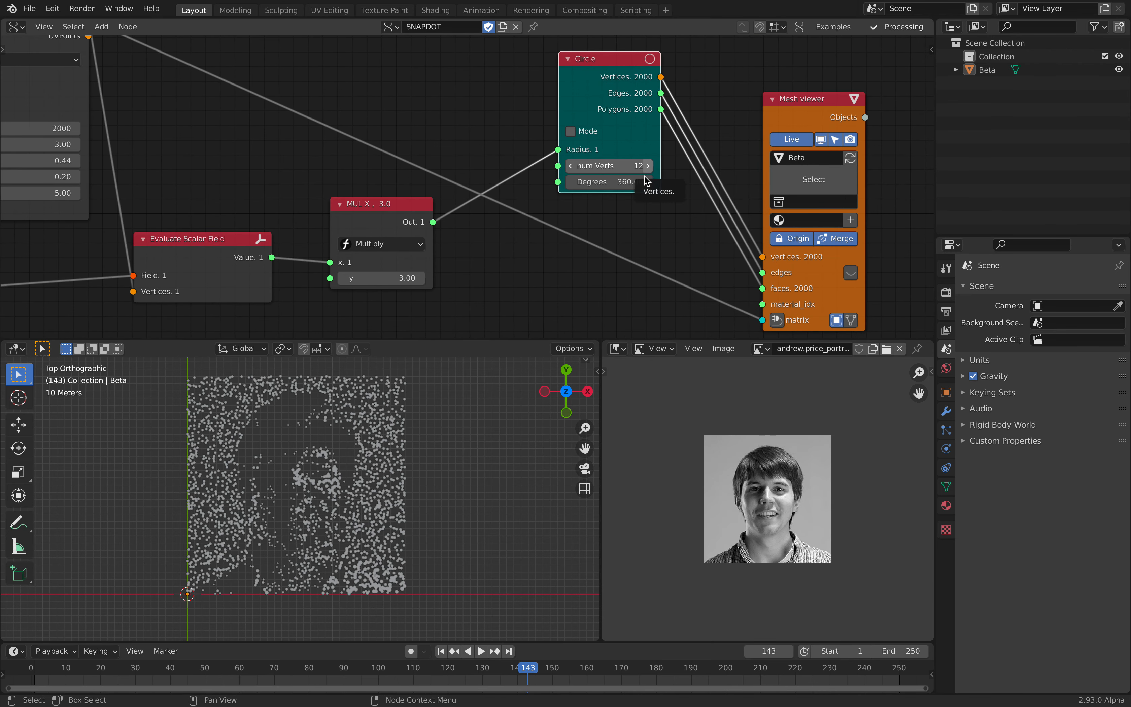
pyautogui.scroll(-1, 487, 213)
pyautogui.scroll(-10, 526, 185)
pyautogui.moveTo(526, 185); pyautogui.dragTo(612, 157, button='middle')
pyautogui.scroll(6, 467, 185)
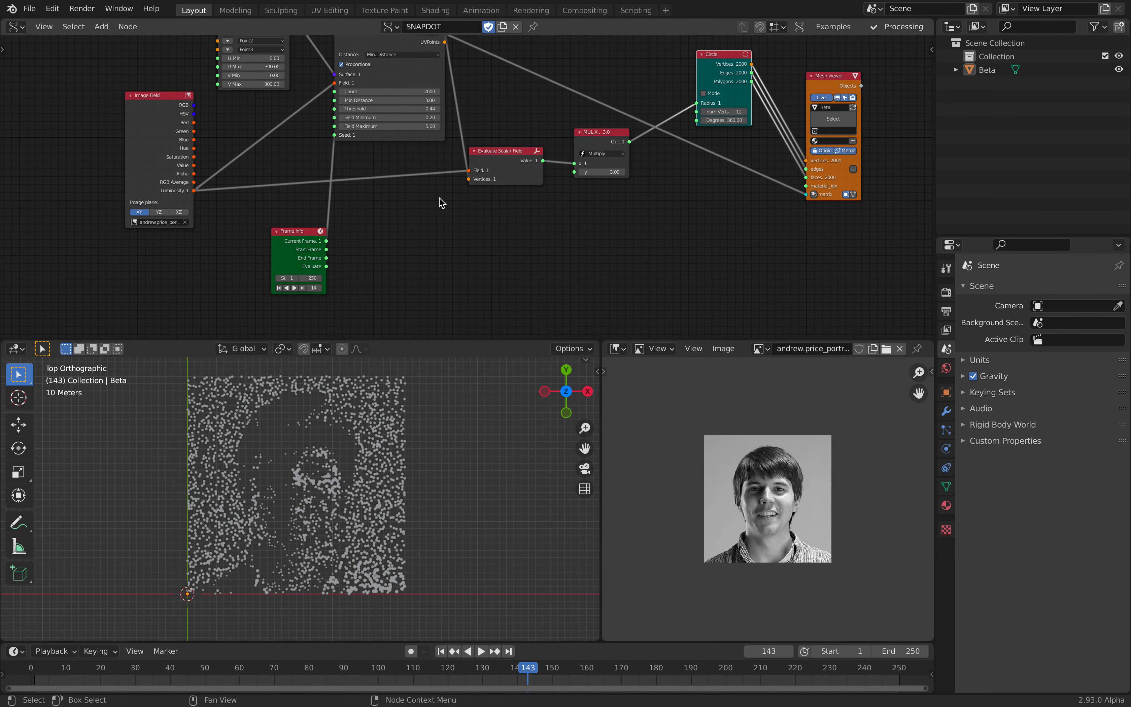
# Move the Frame info node slightly and play the animation briefly to preview the changing dot seed
pyautogui.moveTo(251, 250); pyautogui.dragTo(216, 234)
pyautogui.press('space')
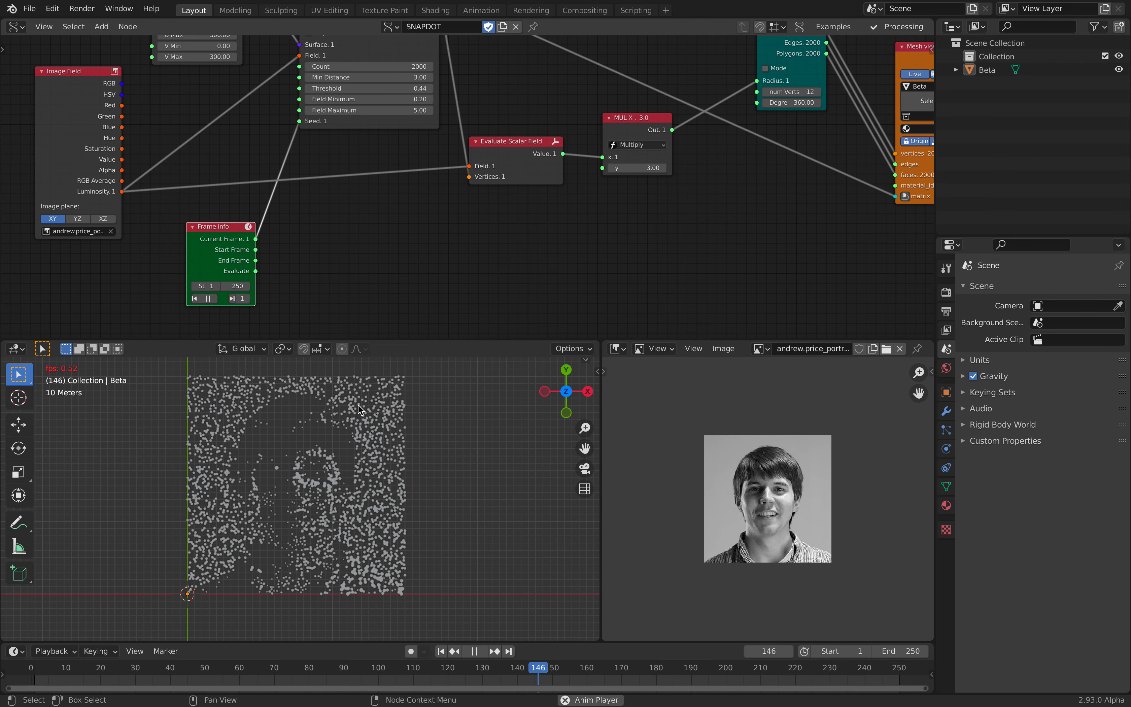
pyautogui.press('space')
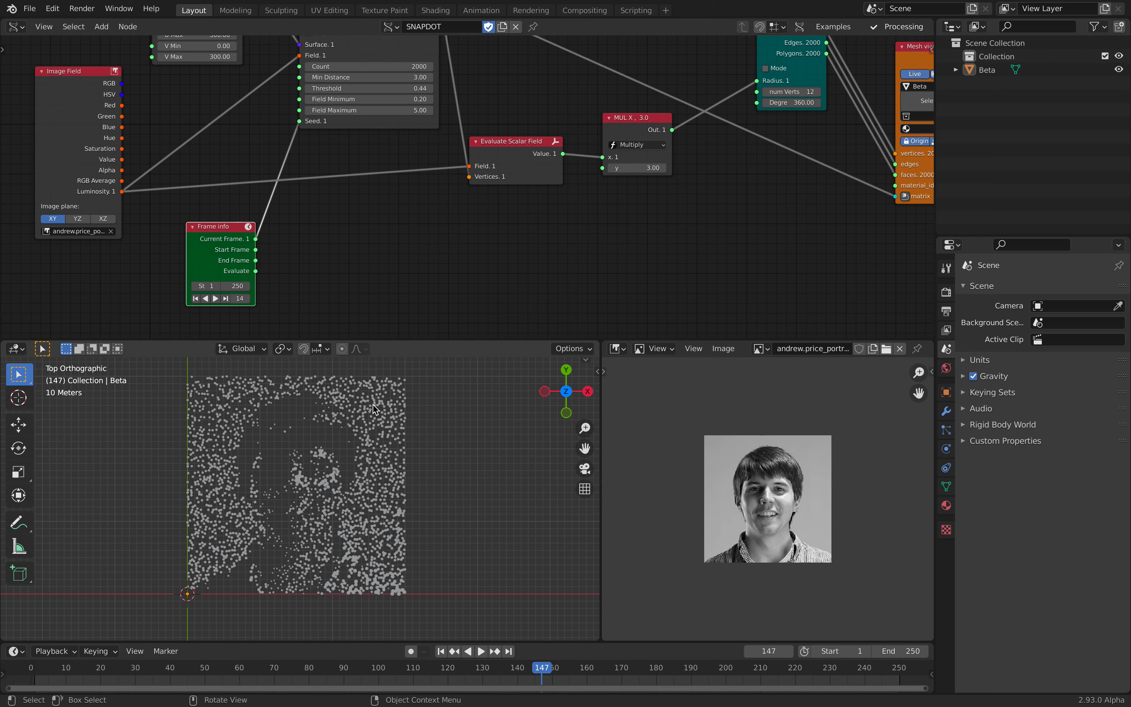
# Set the Populate Surface node's Count to 1000
pyautogui.moveTo(302, 191); pyautogui.dragTo(349, 265, button='middle')
pyautogui.scroll(3, 359, 204)
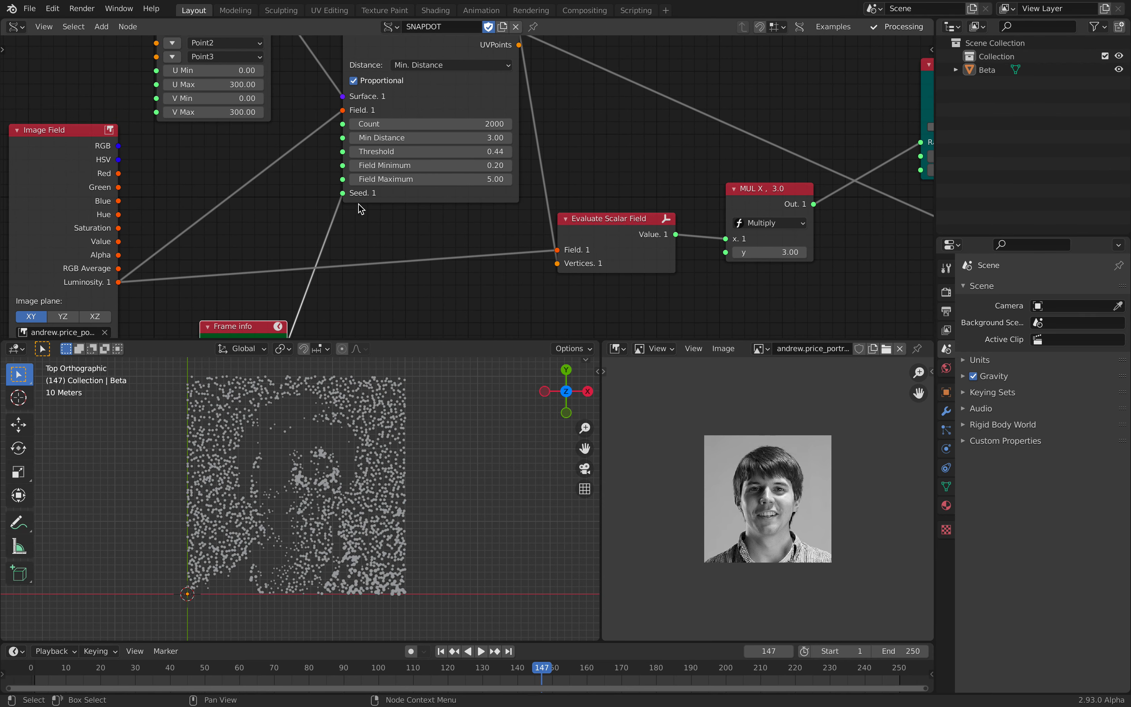
pyautogui.moveTo(359, 204); pyautogui.dragTo(383, 245, button='middle')
pyautogui.scroll(4, 386, 239)
pyautogui.scroll(-1, 388, 238)
pyautogui.moveTo(487, 160); pyautogui.dragTo(469, 187, button='middle')
pyautogui.click(469, 186)
pyautogui.write('1000')
pyautogui.press('Return')
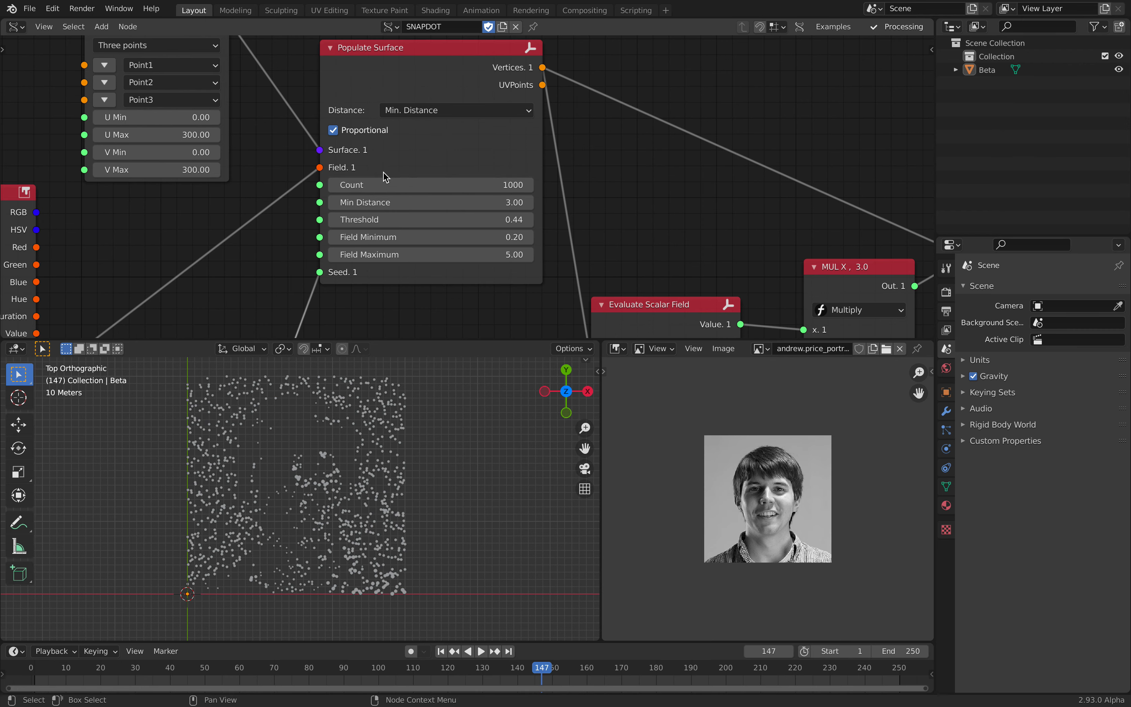
# Try Min Distance values of 1, 0.5 and 4 on the Populate Surface node
pyautogui.doubleClick(414, 203)
pyautogui.write('1')
pyautogui.press('Return')
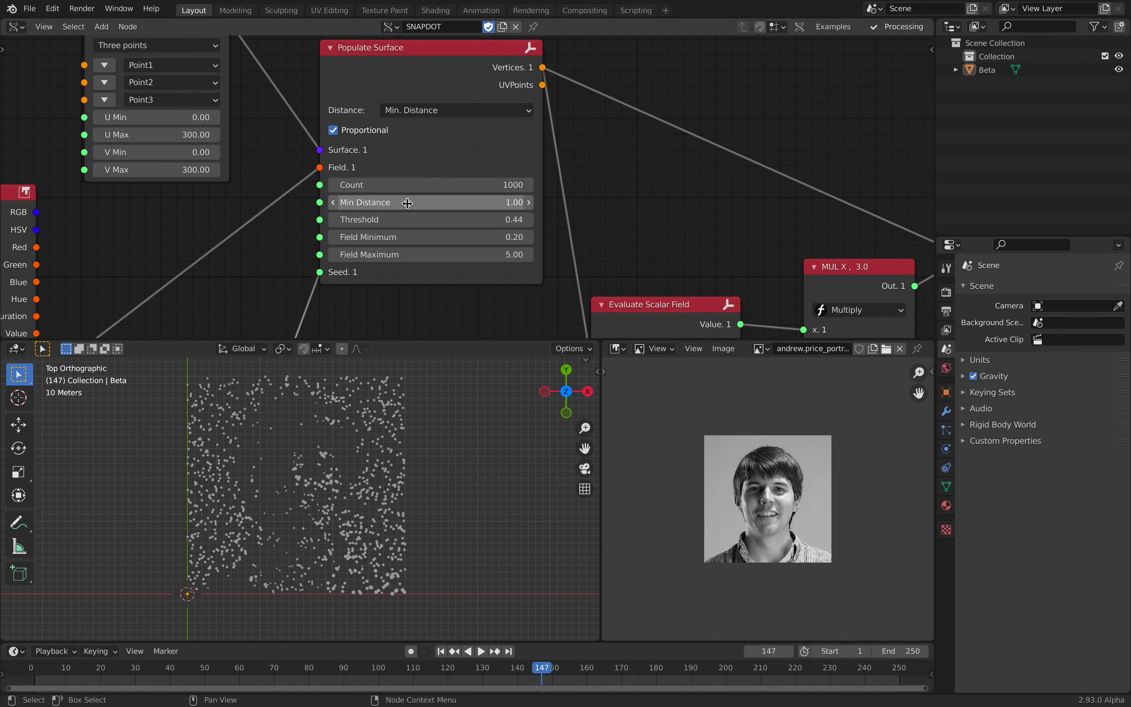
pyautogui.keyDown('shift'); pyautogui.moveTo(414, 203); pyautogui.dragTo(414, 203); pyautogui.keyUp('shift')
pyautogui.doubleClick(429, 203)
pyautogui.press('BackSpace')
pyautogui.press('Return')
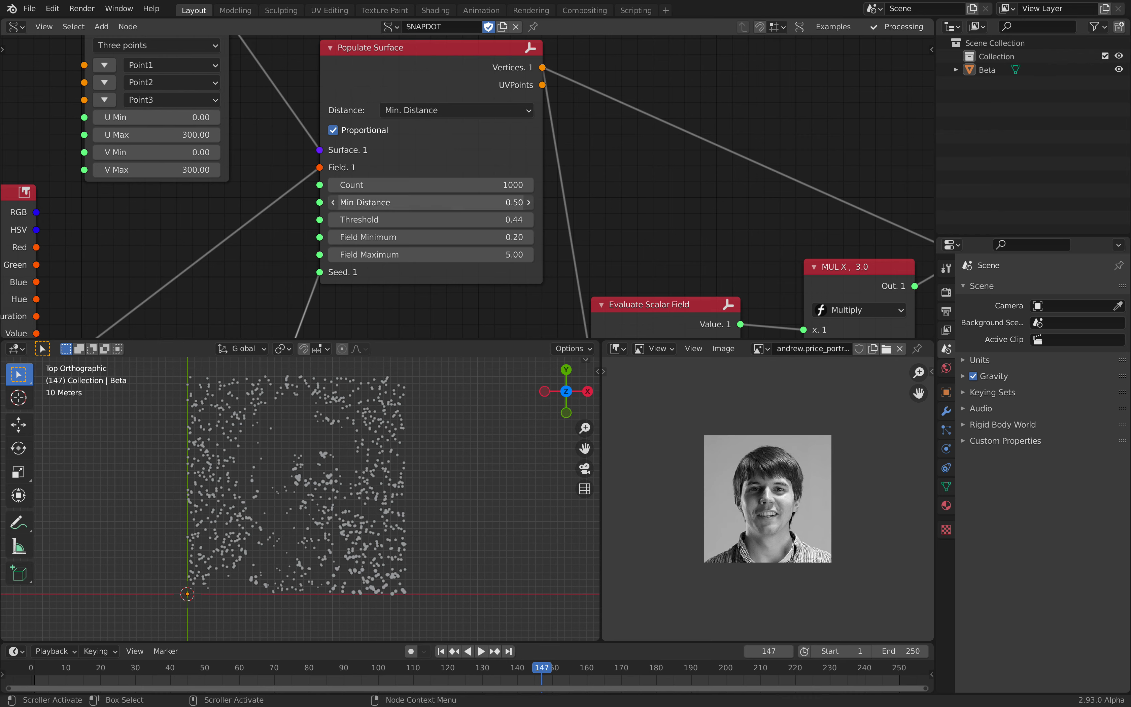
pyautogui.click(532, 208)
pyautogui.write('4')
pyautogui.press('Return')
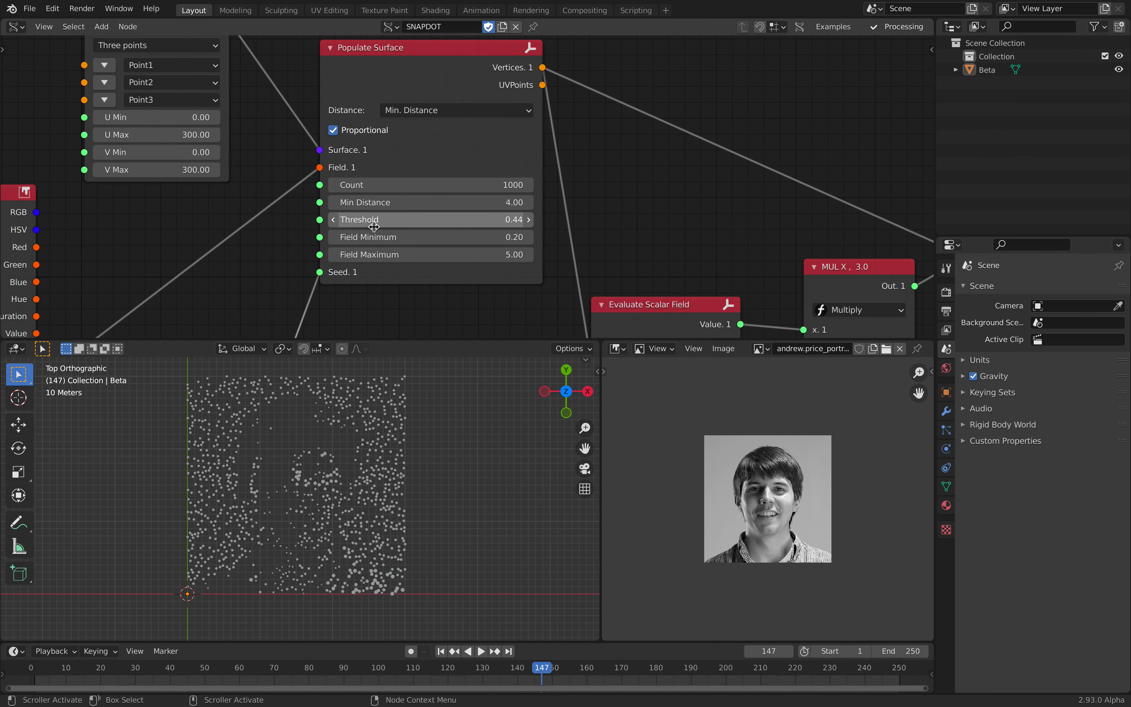
# Set the Populate Surface node's Min Distance to 5 and inspect the dot spacing in the 3D view
pyautogui.click(470, 203)
pyautogui.write('5')
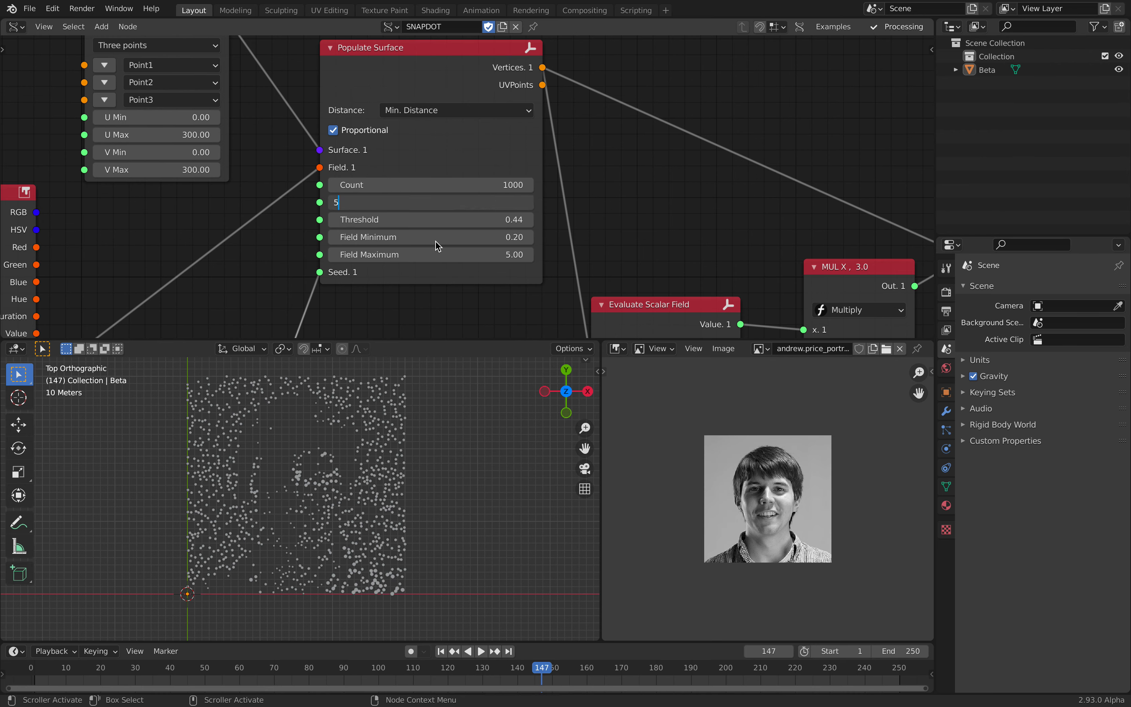
pyautogui.press('Return')
pyautogui.scroll(4, 358, 514)
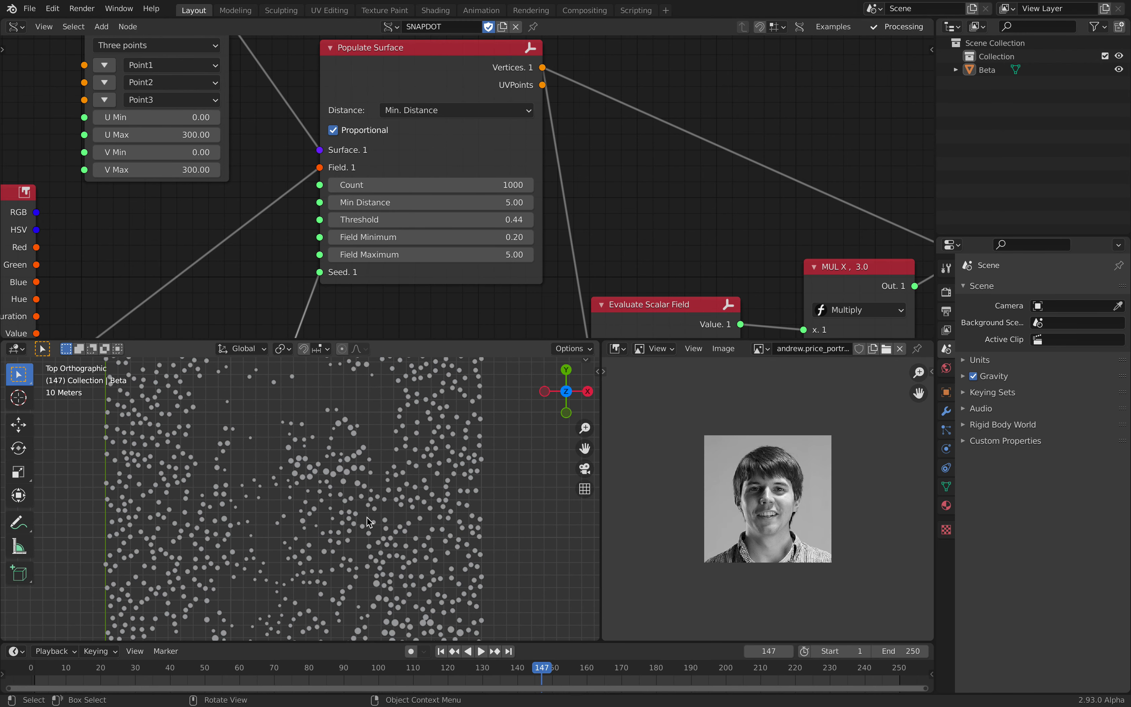
pyautogui.scroll(-3, 367, 520)
pyautogui.scroll(2, 417, 388)
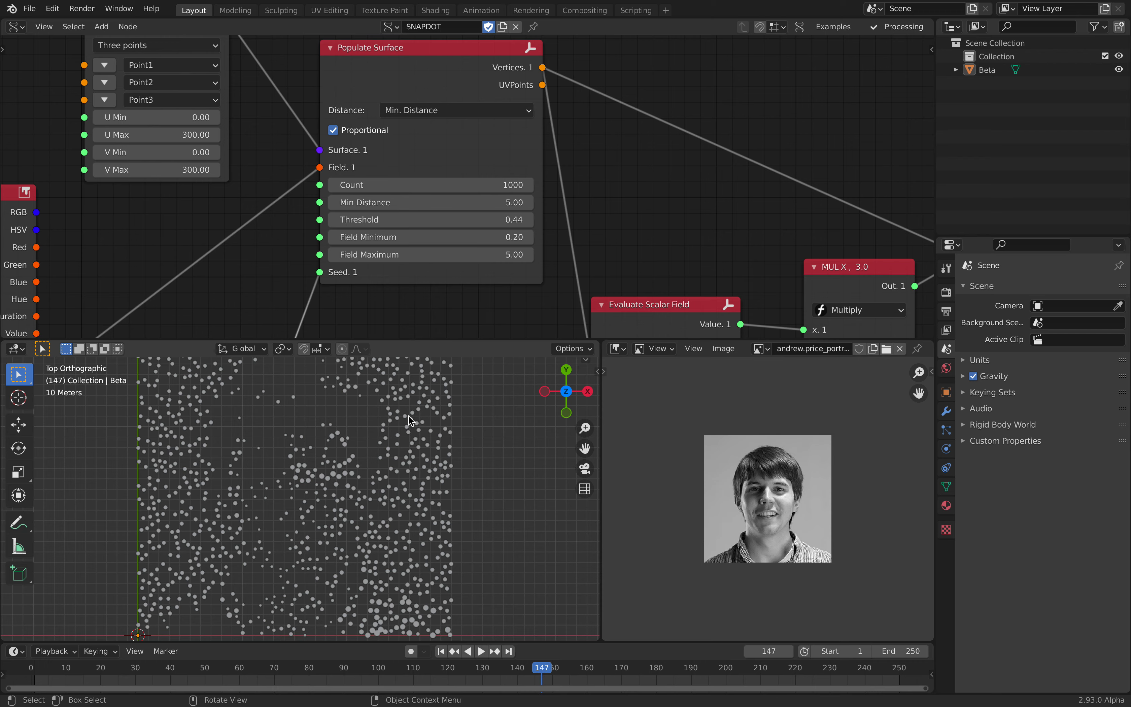
pyautogui.scroll(-2, 268, 486)
pyautogui.scroll(1, 419, 460)
pyautogui.keyDown('shift'); pyautogui.moveTo(337, 457); pyautogui.dragTo(360, 473, button='middle'); pyautogui.keyUp('shift')
# Switch to the browser and look through the snapdot image results, previewing a stippled portrait as a style reference
pyautogui.hotkey('ctrl', 'Right')
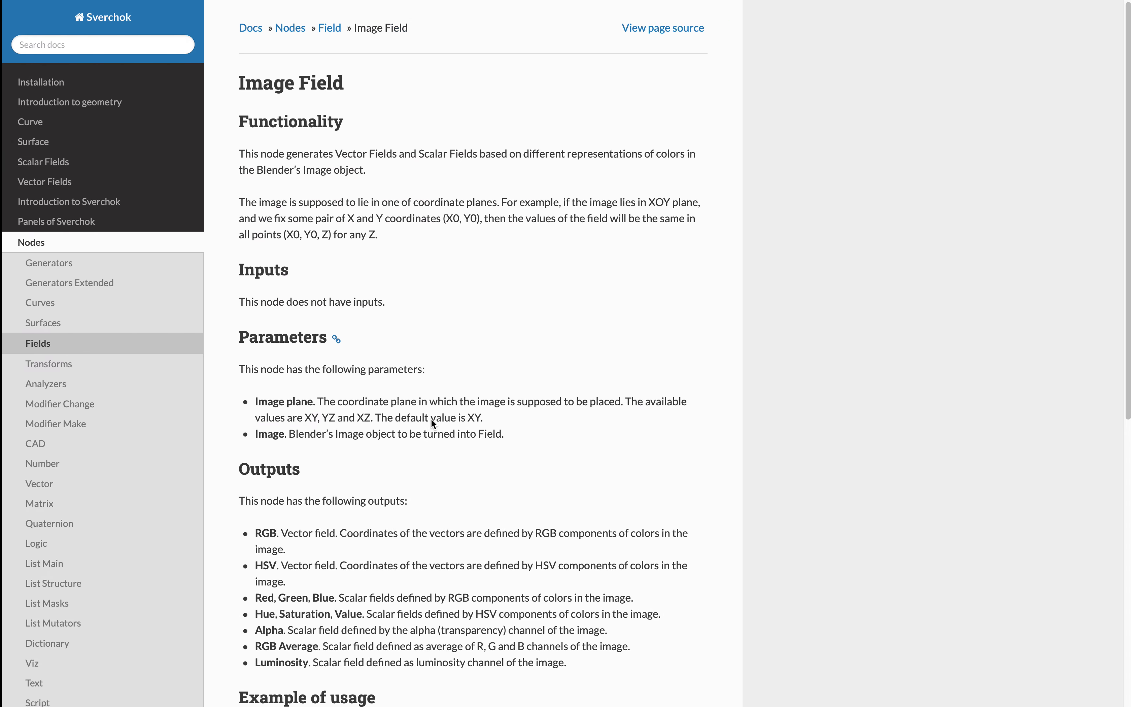
pyautogui.moveTo(921, 1)
pyautogui.click(1039, 61)
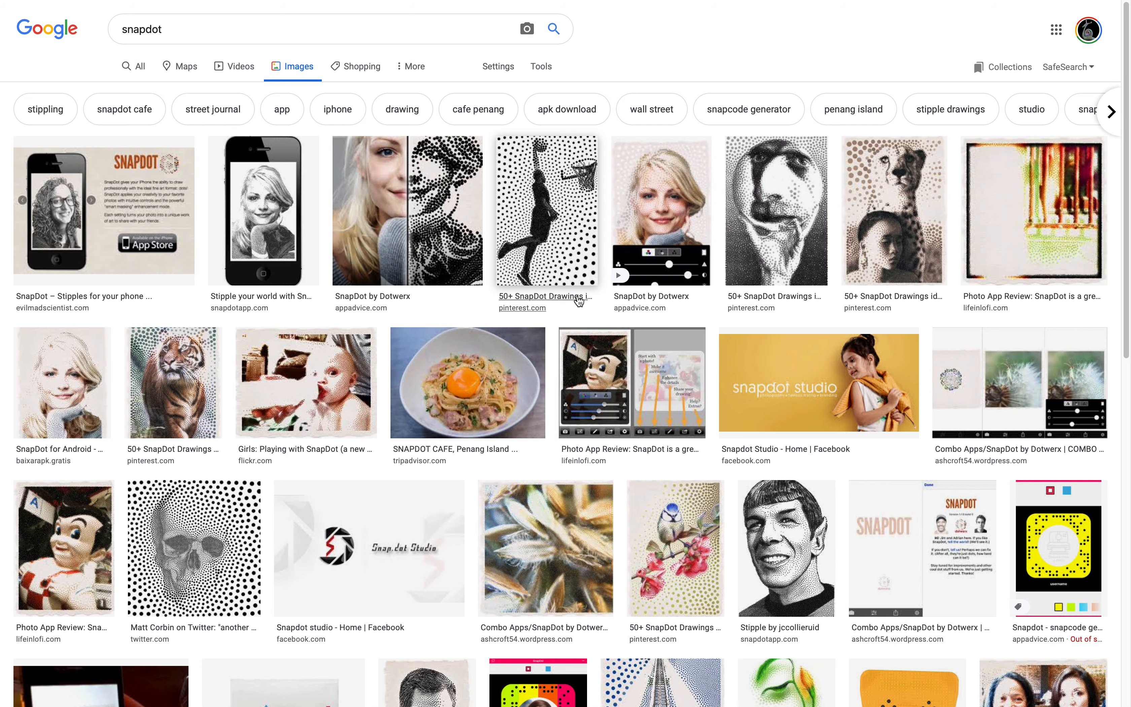
pyautogui.scroll(-2, 590, 399)
pyautogui.scroll(2, 590, 399)
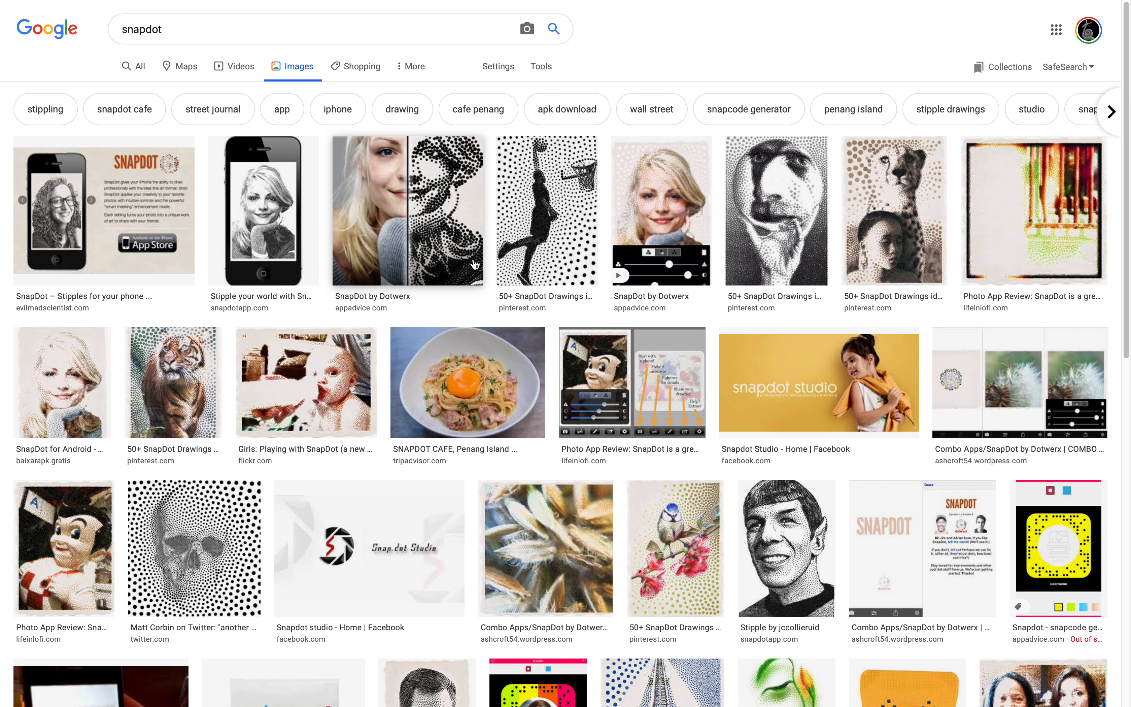
pyautogui.scroll(-2, 475, 265)
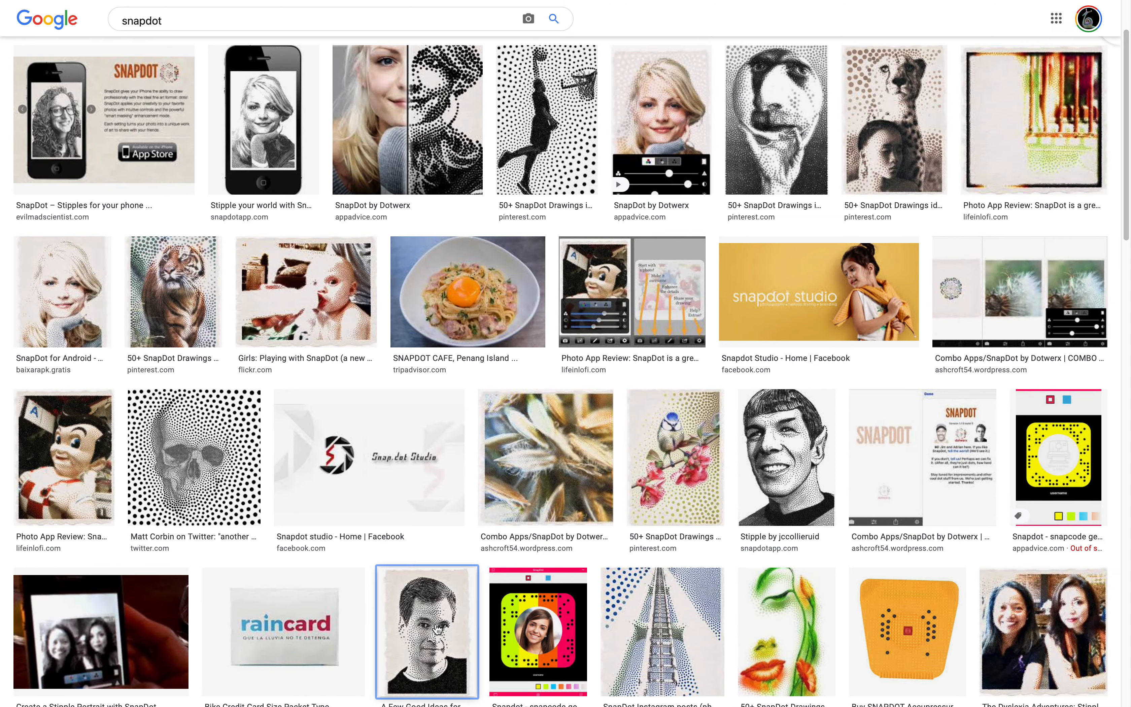
pyautogui.click(437, 629)
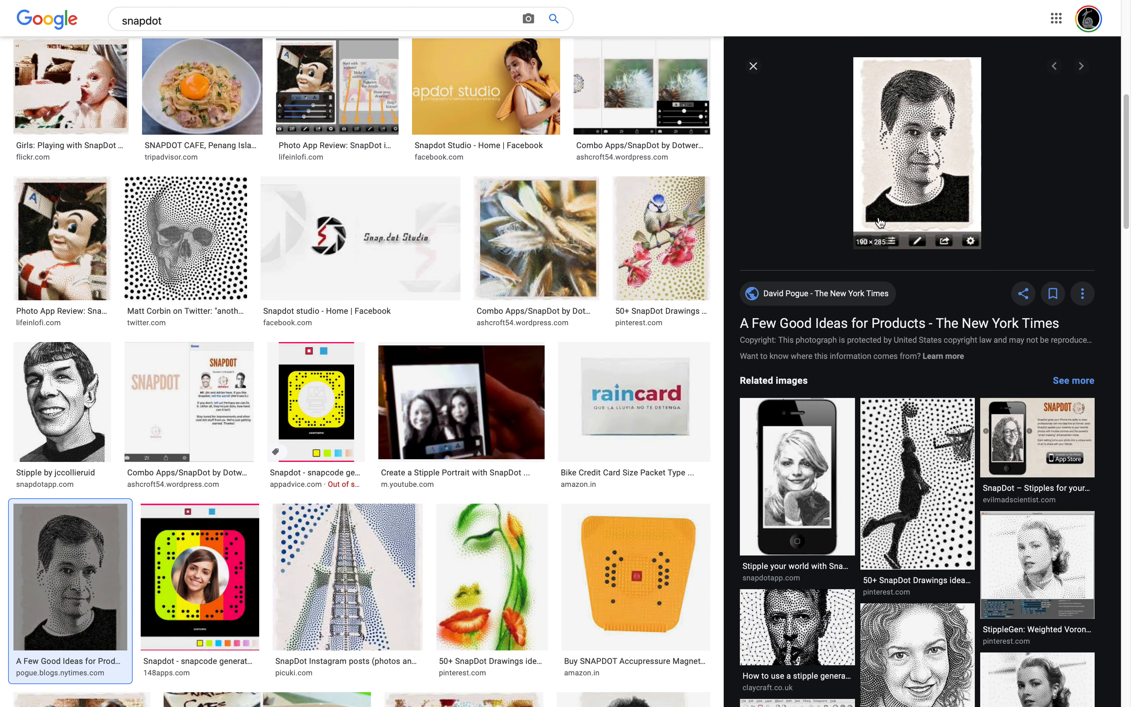
pyautogui.scroll(-5, 908, 533)
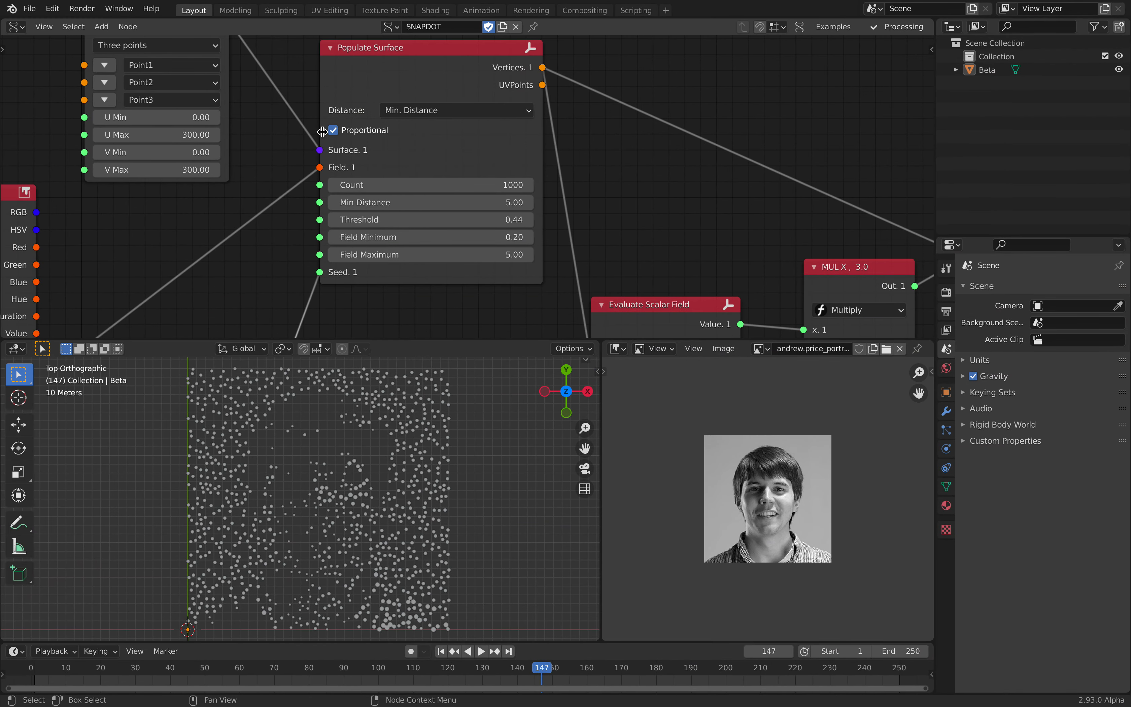
# Back in Blender, try a Threshold of 0.8 on the Populate Surface node
pyautogui.scroll(2, 331, 149)
pyautogui.scroll(1, 490, 195)
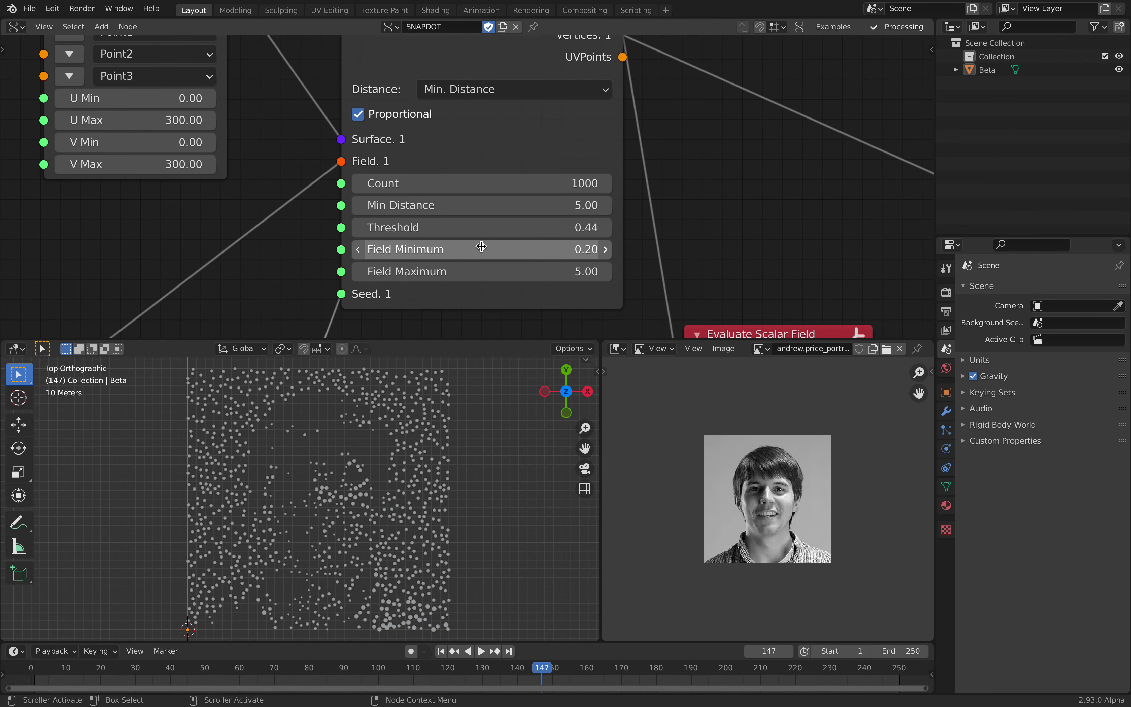
pyautogui.scroll(-1, 476, 239)
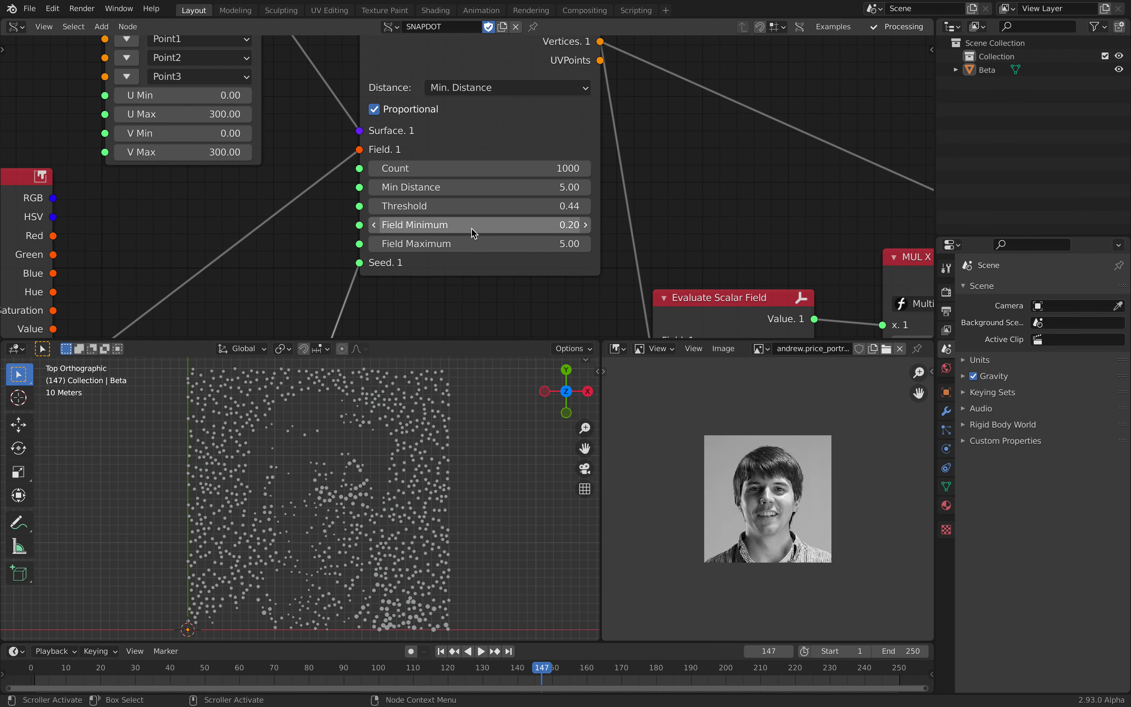
pyautogui.click(469, 208)
pyautogui.write('0.8')
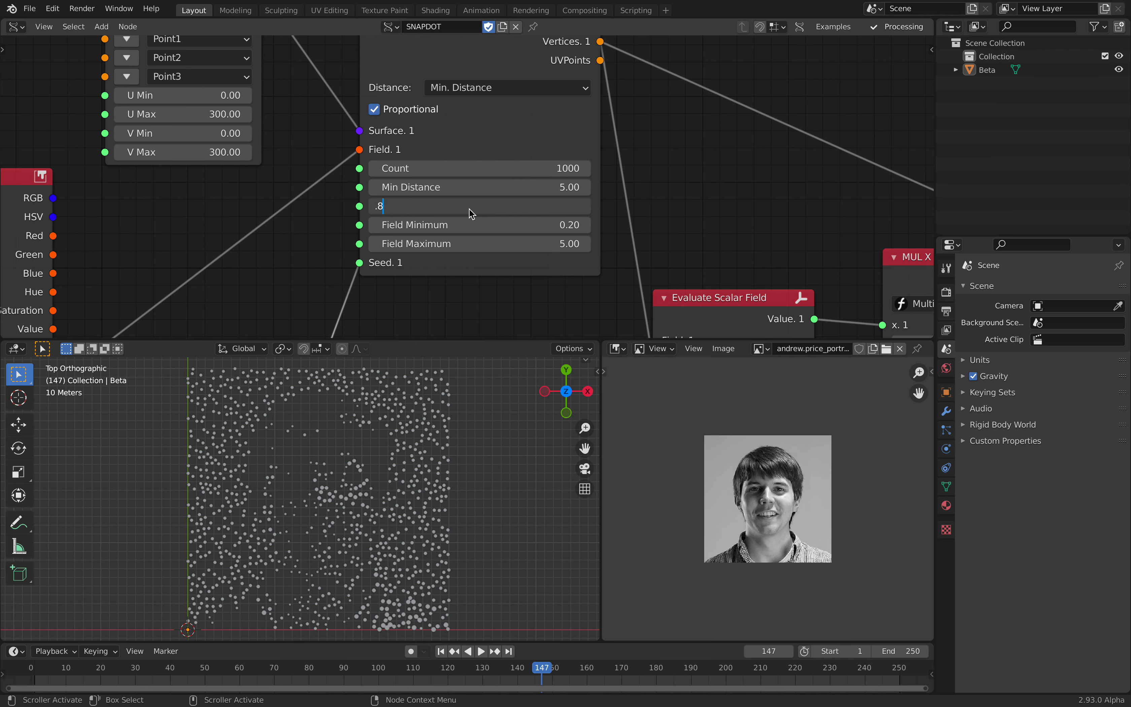
pyautogui.press('Return')
# Lower the Populate Surface node's Threshold gradually to about 0.48 while comparing the dots with the portrait
pyautogui.keyDown('ctrl'); pyautogui.scroll(-2, 469, 207); pyautogui.keyUp('ctrl')
pyautogui.keyDown('ctrl'); pyautogui.scroll(-2, 469, 207); pyautogui.keyUp('ctrl')
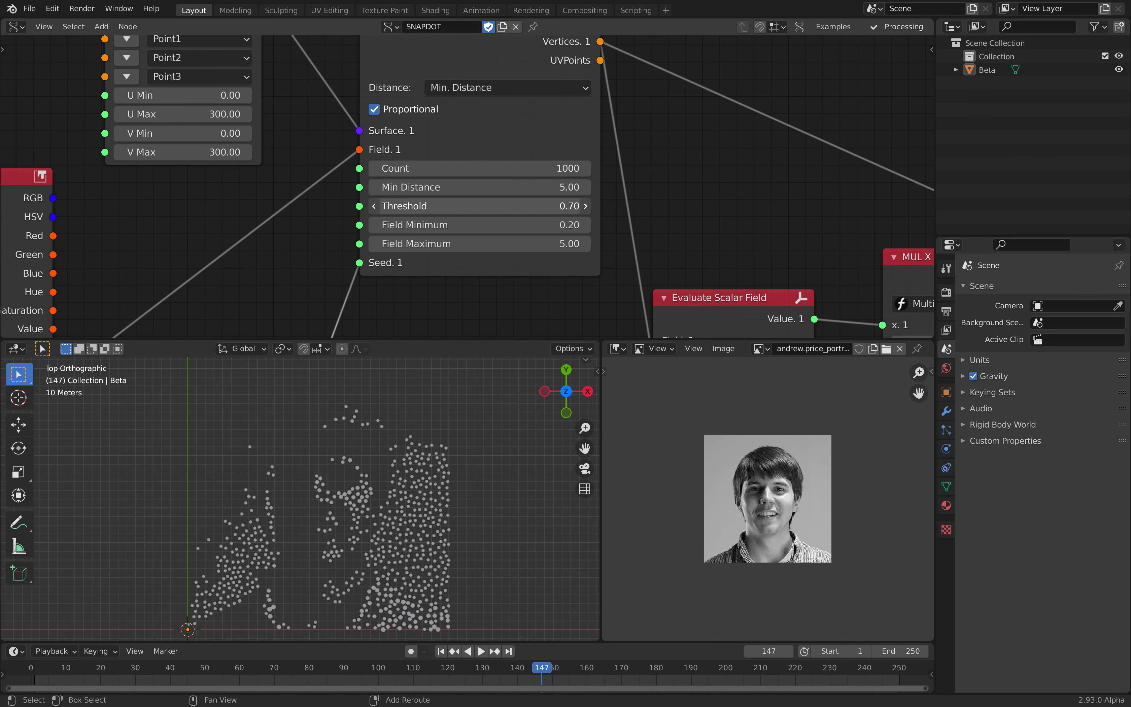
pyautogui.keyDown('ctrl'); pyautogui.scroll(-2, 470, 207); pyautogui.keyUp('ctrl')
pyautogui.keyDown('ctrl'); pyautogui.scroll(-2, 470, 207); pyautogui.keyUp('ctrl')
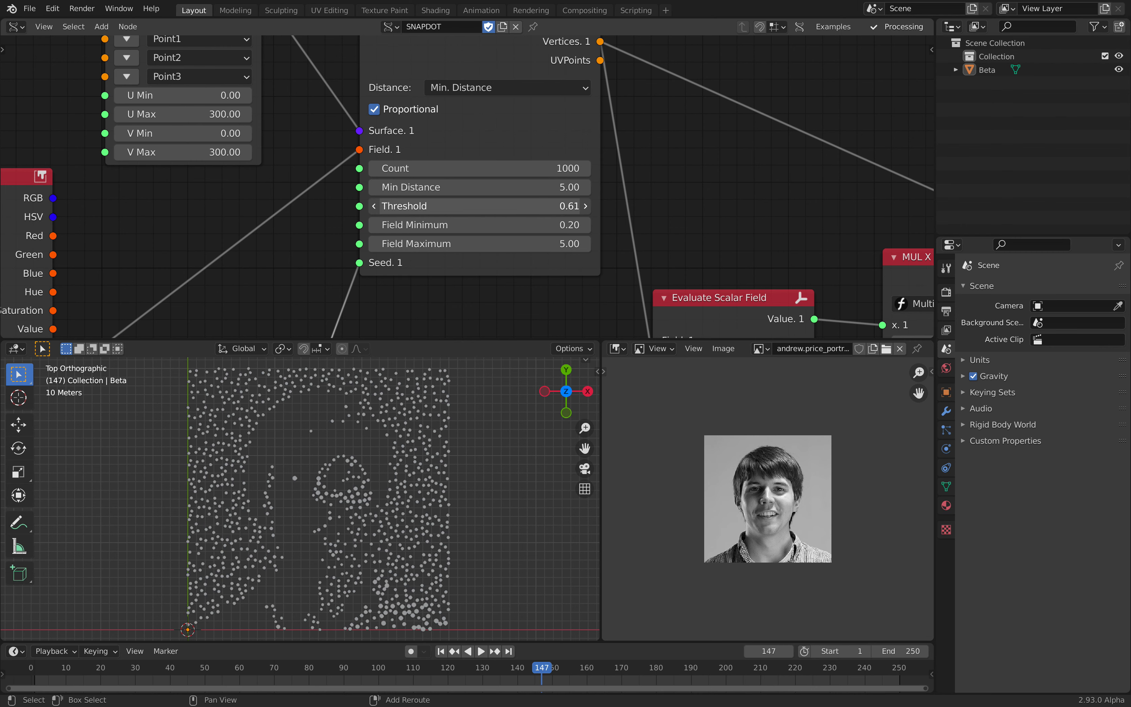
pyautogui.keyDown('ctrl'); pyautogui.scroll(-1, 470, 207); pyautogui.keyUp('ctrl')
pyautogui.keyDown('ctrl'); pyautogui.scroll(-2, 470, 207); pyautogui.keyUp('ctrl')
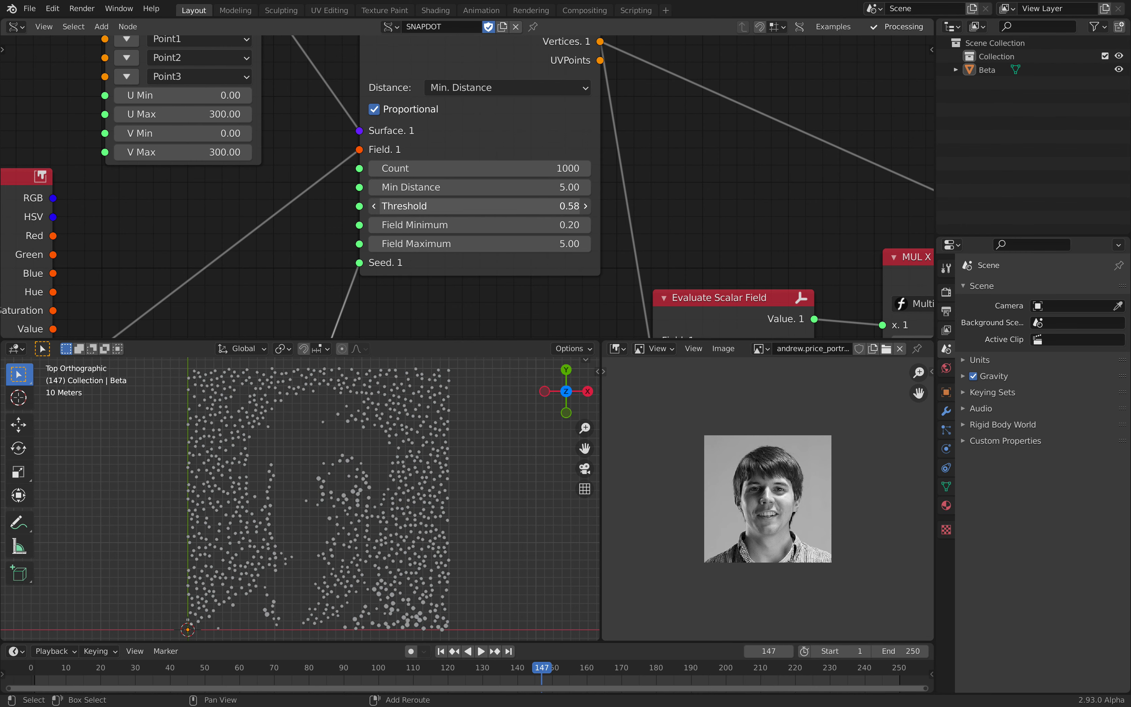
pyautogui.keyDown('ctrl'); pyautogui.scroll(-5, 470, 207); pyautogui.keyUp('ctrl')
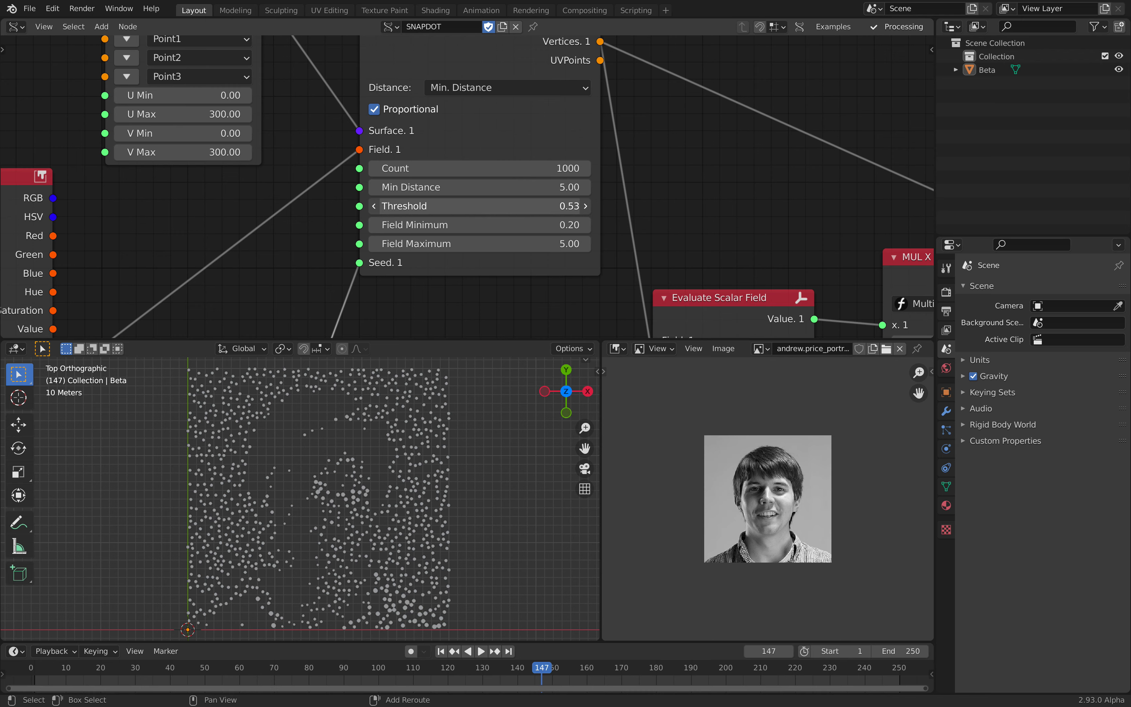
pyautogui.keyDown('ctrl'); pyautogui.scroll(-2, 470, 207); pyautogui.keyUp('ctrl')
pyautogui.keyDown('ctrl'); pyautogui.scroll(-2, 470, 207); pyautogui.keyUp('ctrl')
pyautogui.keyDown('ctrl'); pyautogui.scroll(-1, 477, 203); pyautogui.keyUp('ctrl')
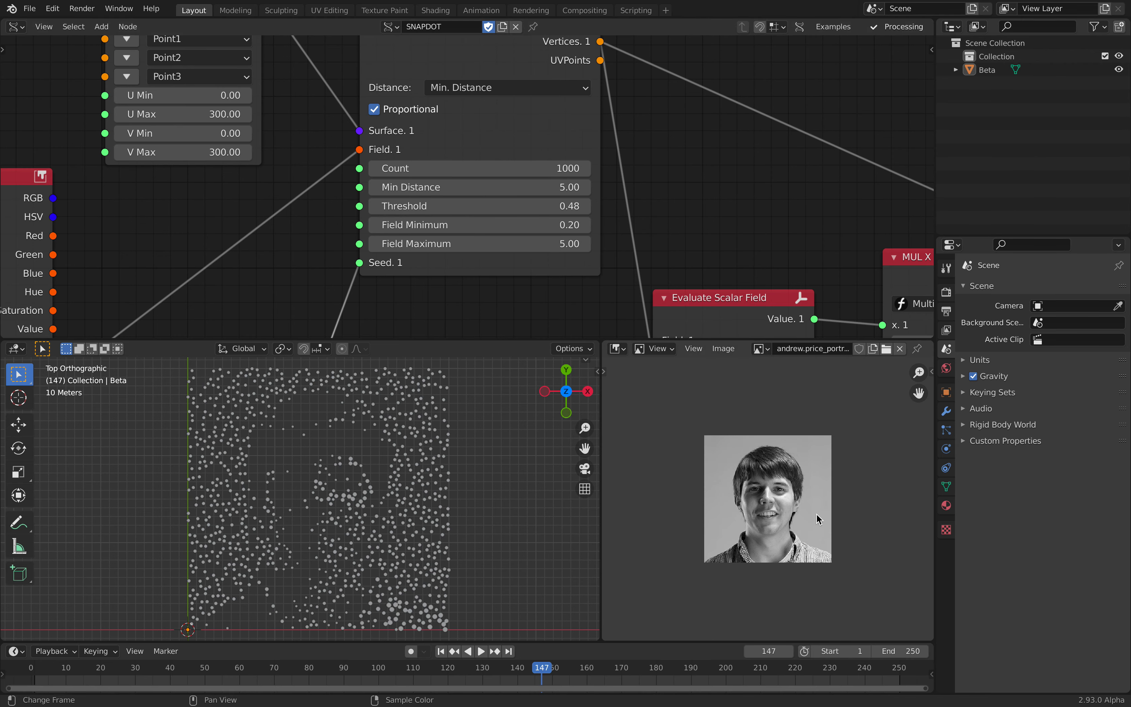
# Try a Threshold of 0.2 on the Populate Surface node
pyautogui.click(546, 211)
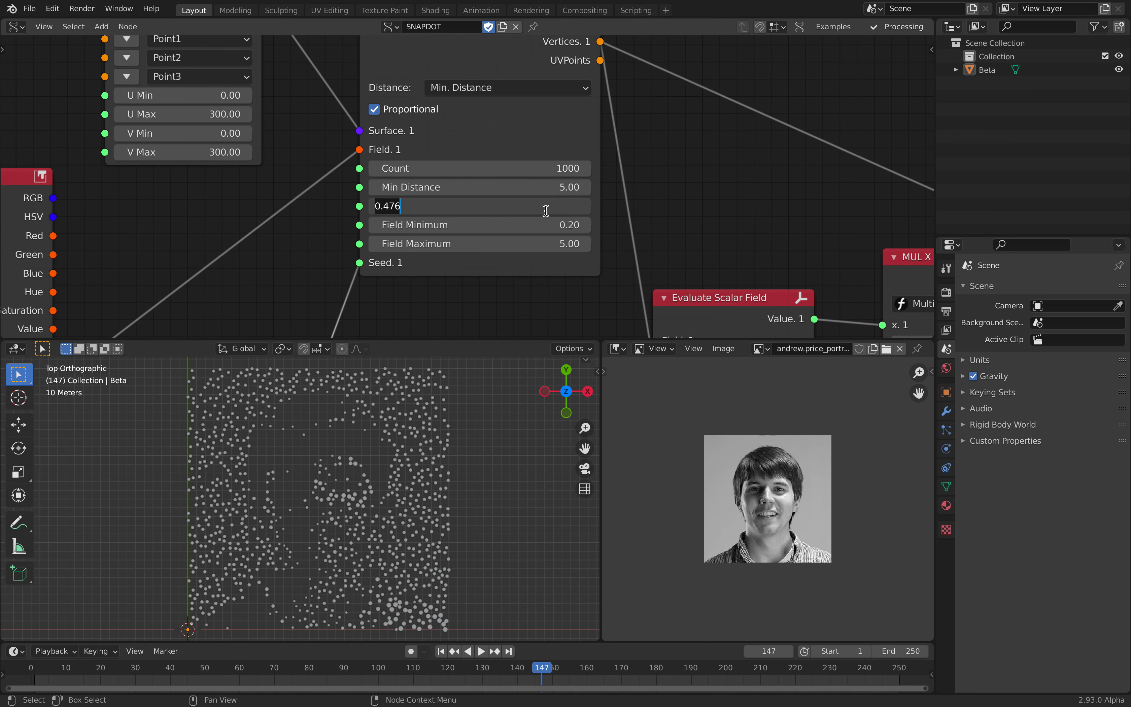
pyautogui.write('.2')
pyautogui.press('Return')
pyautogui.keyDown('shift'); pyautogui.moveTo(513, 208); pyautogui.dragTo(585, 207); pyautogui.keyUp('shift')
# Set the Populate Surface node's Threshold to 0.5
pyautogui.click(513, 209)
pyautogui.write('.5')
pyautogui.press('Return')
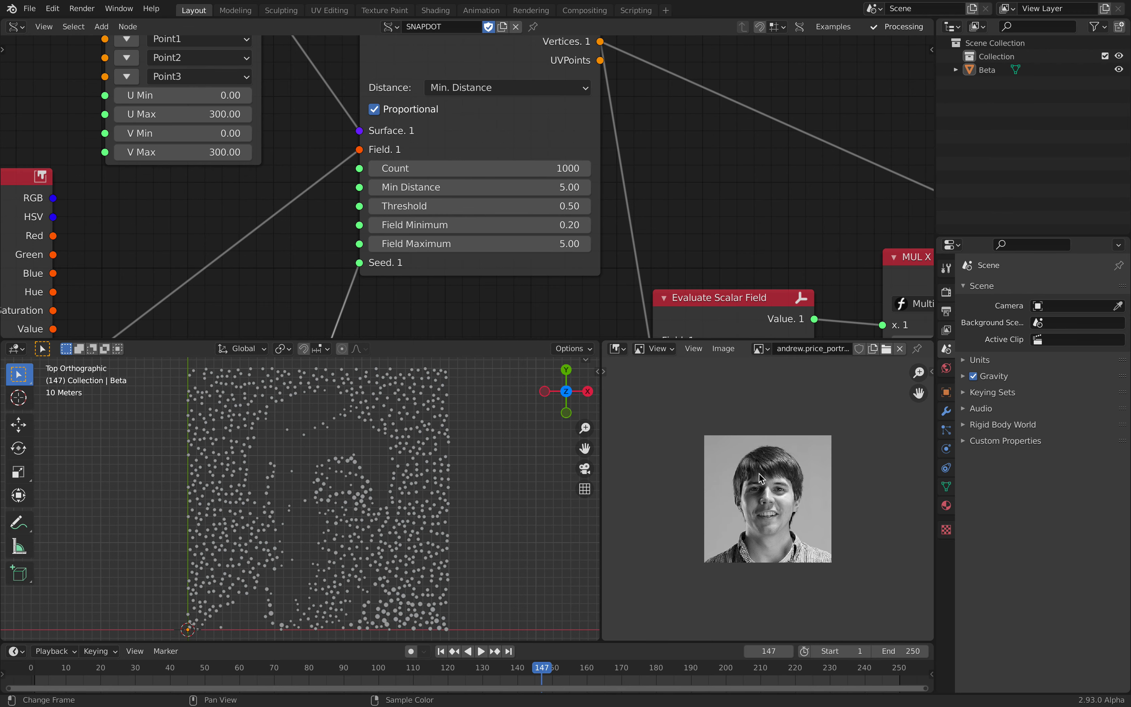
# Switch to Finder and preview the rhino photo 110079193_d83dc2c1e8_o.JPG from the Downloads folder
pyautogui.scroll(-2, 419, 222)
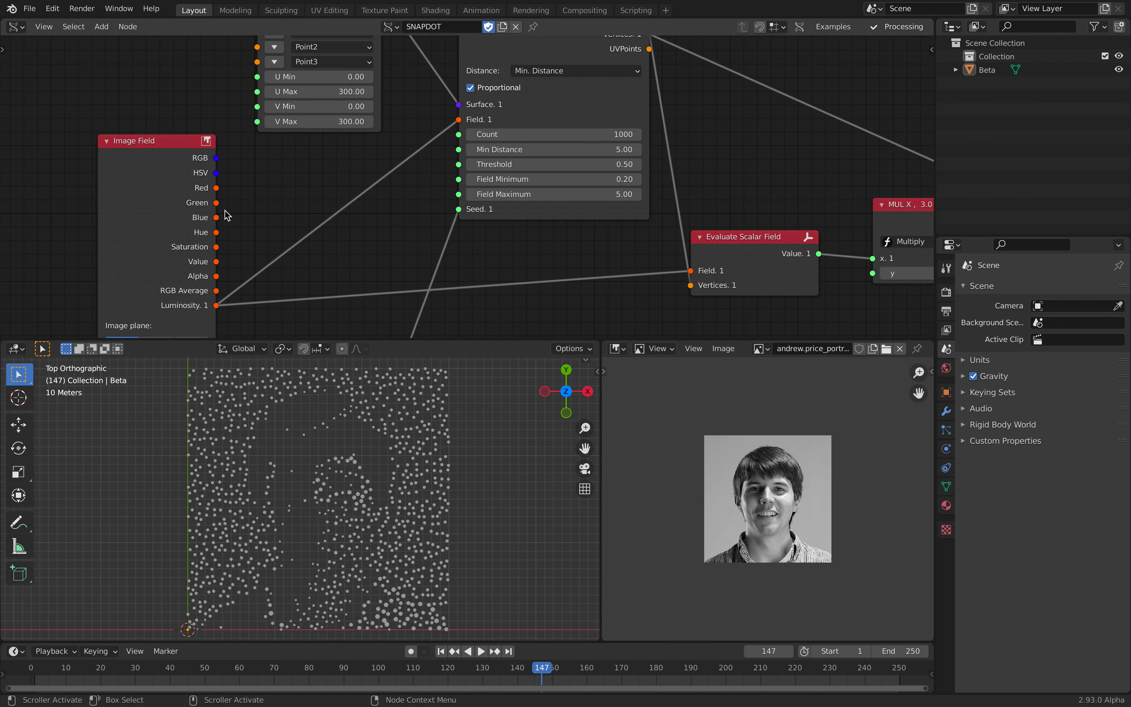
pyautogui.hotkey('ctrl', 'Left')
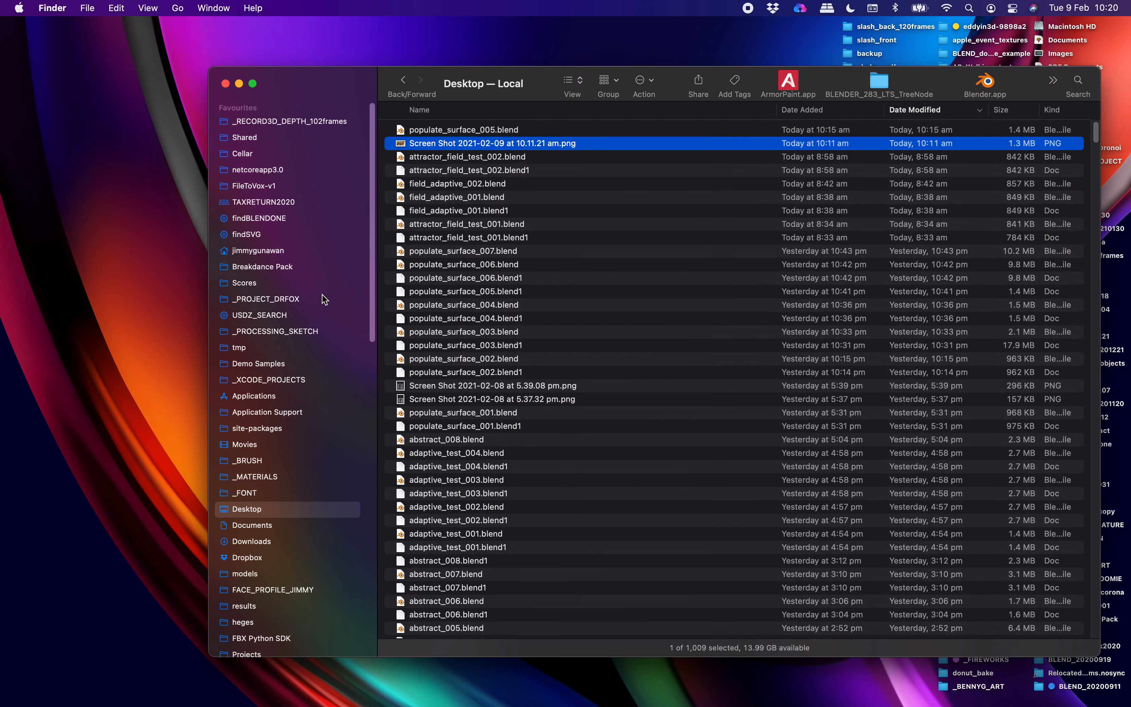
pyautogui.click(287, 538)
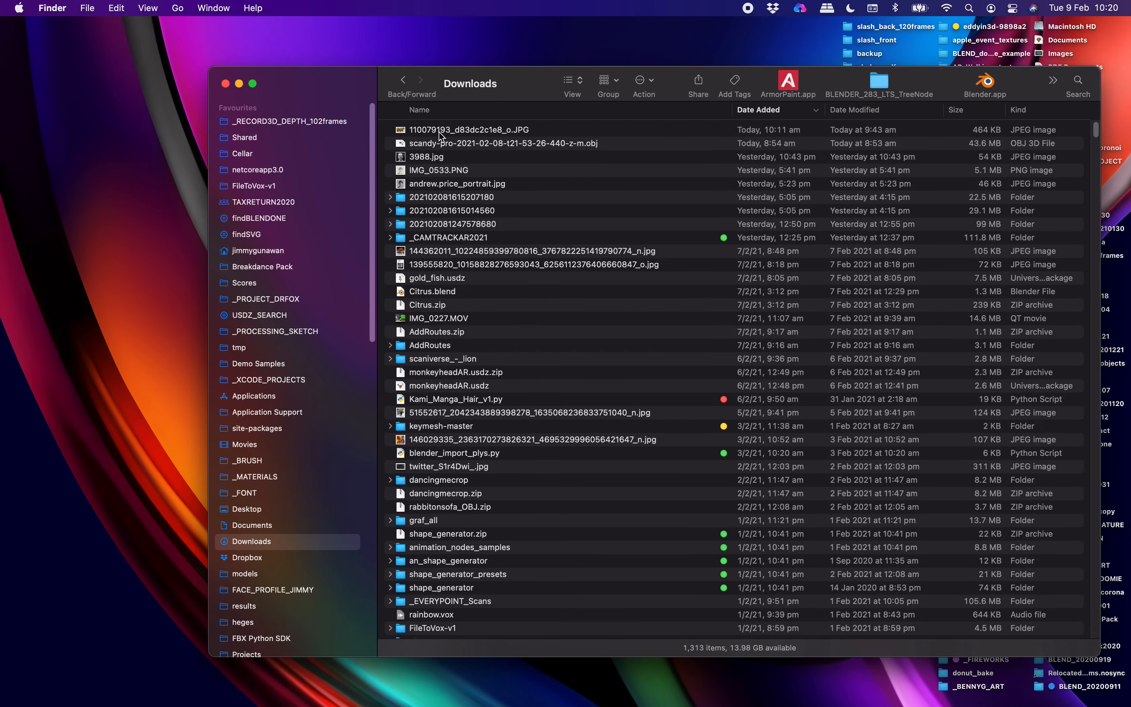
pyautogui.click(444, 131)
pyautogui.press('space')
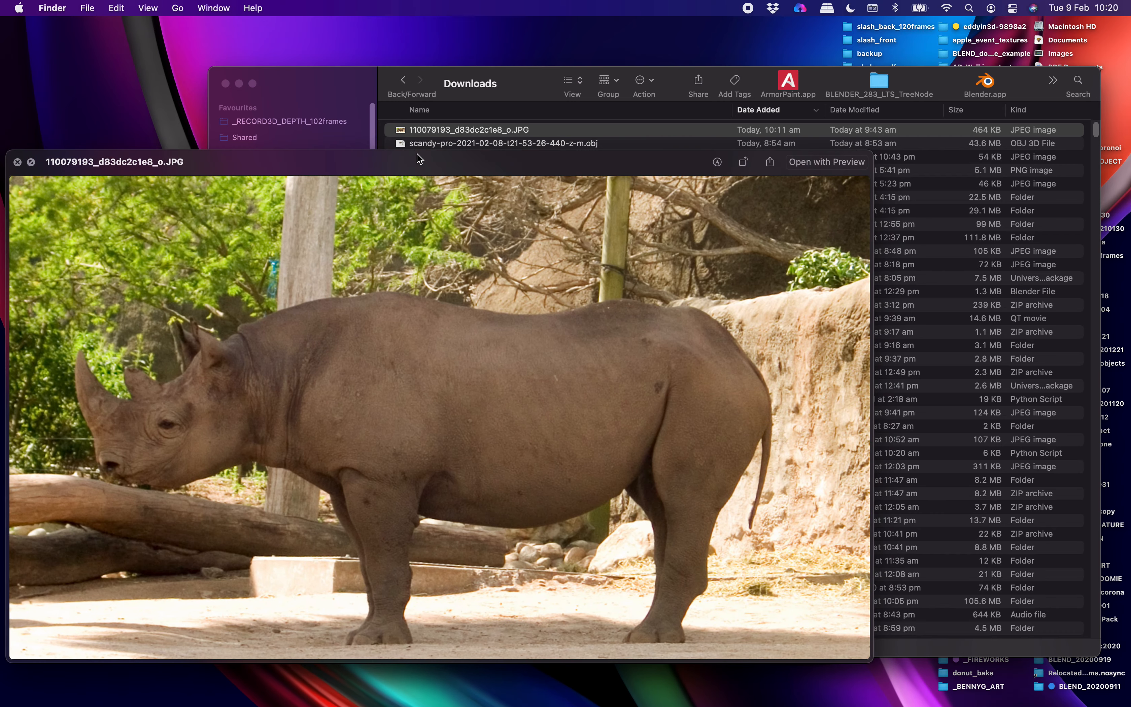
# Shrink the rhino preview, capture a screenshot of just the photo area and close the preview
pyautogui.moveTo(1011, 625); pyautogui.dragTo(476, 315)
pyautogui.press('super+shift+4')
pyautogui.moveTo(166, 150); pyautogui.dragTo(473, 321)
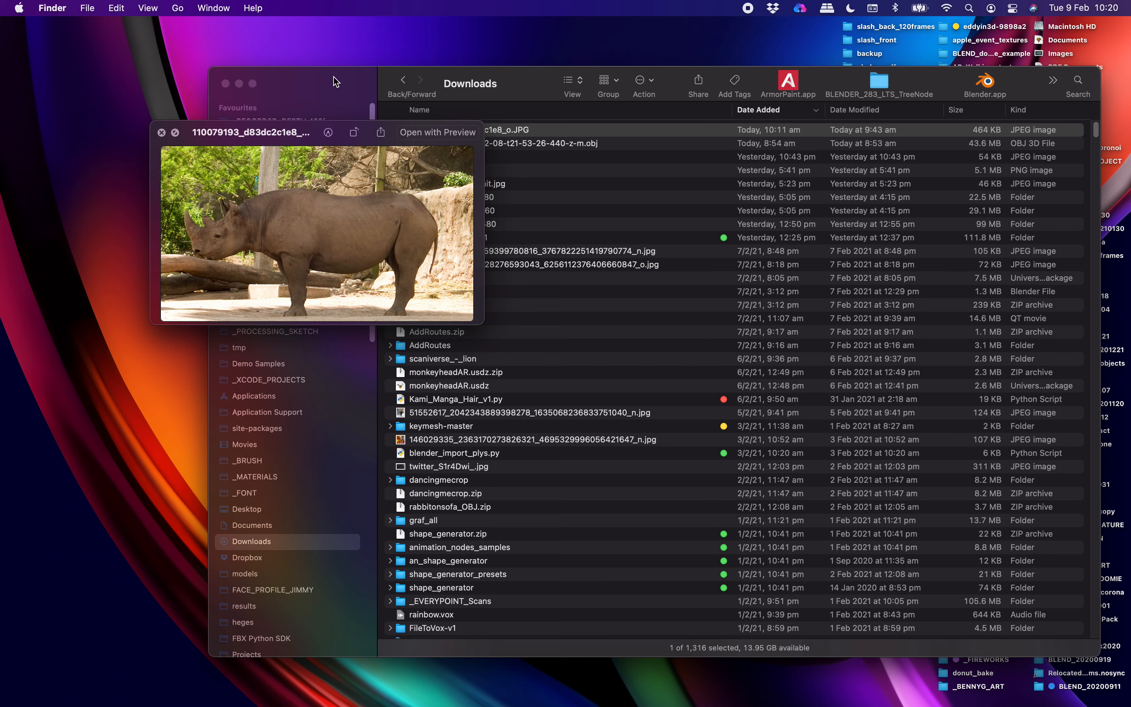
pyautogui.click(161, 133)
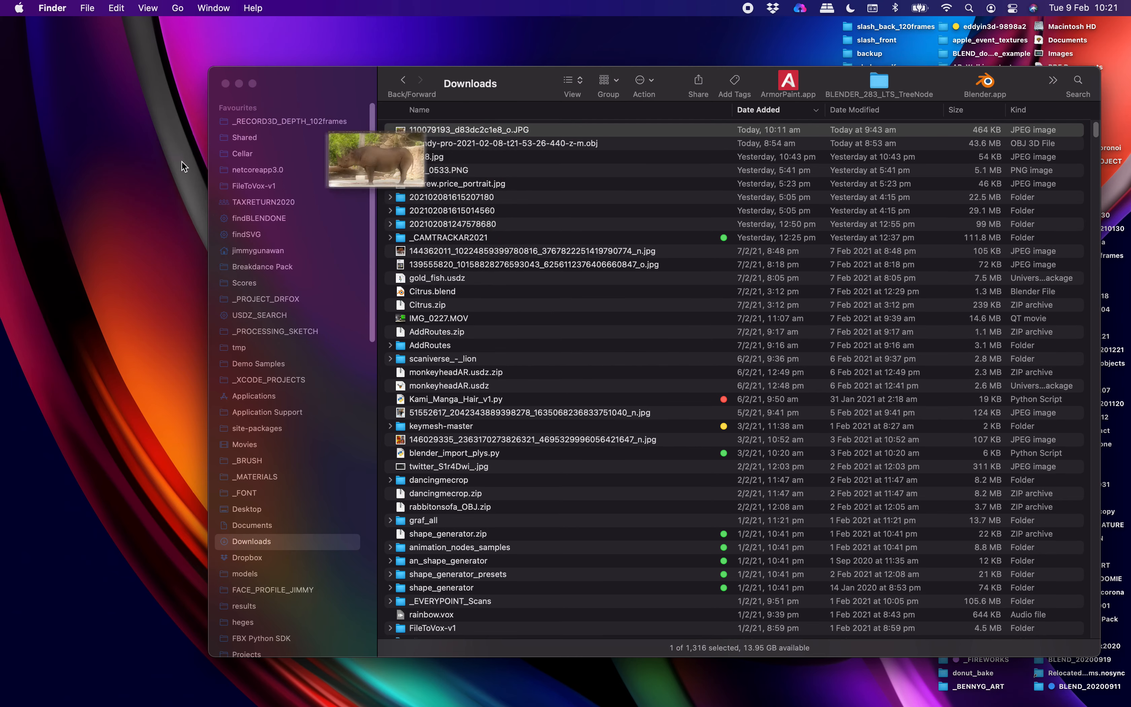
# Load the new rhino screenshot from the Desktop folder into Blender's Image Editor and show its image properties
pyautogui.click(295, 510)
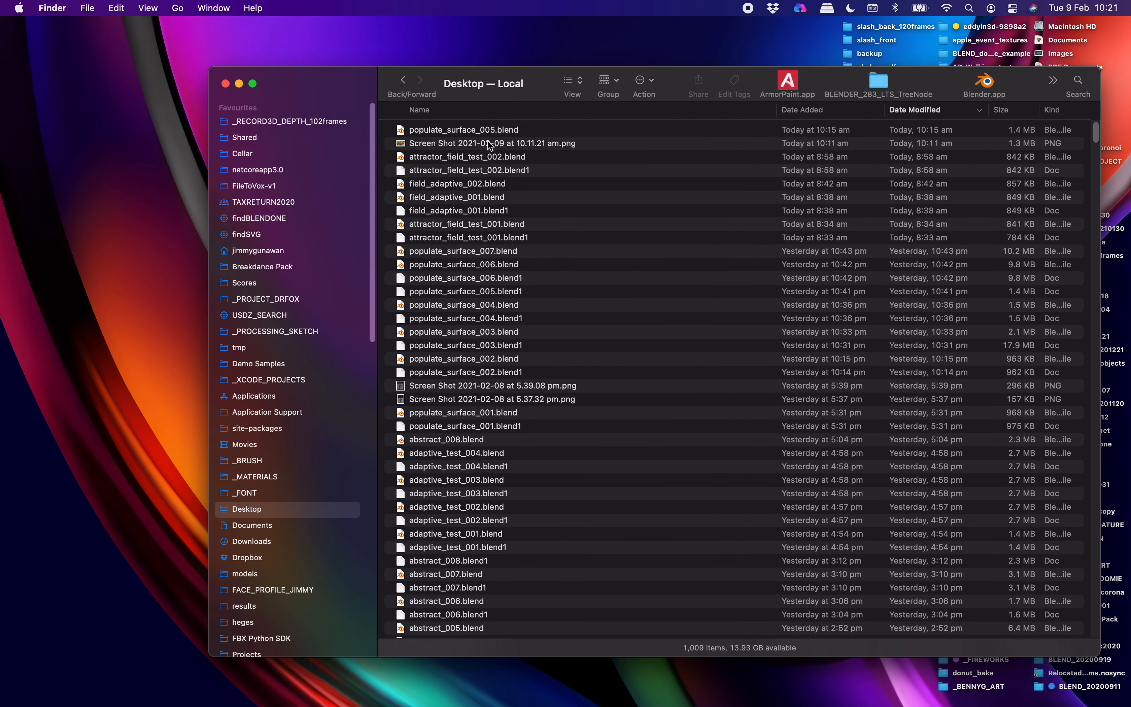
pyautogui.moveTo(542, 129); pyautogui.dragTo(782, 482)
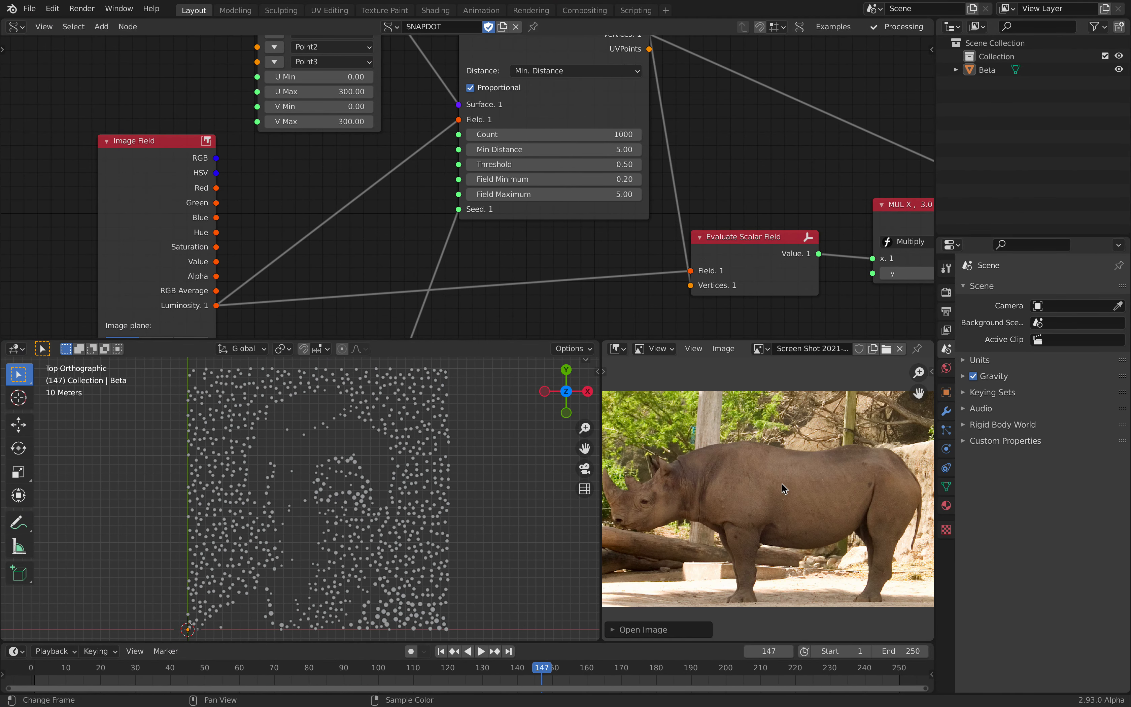
pyautogui.scroll(-1, 782, 482)
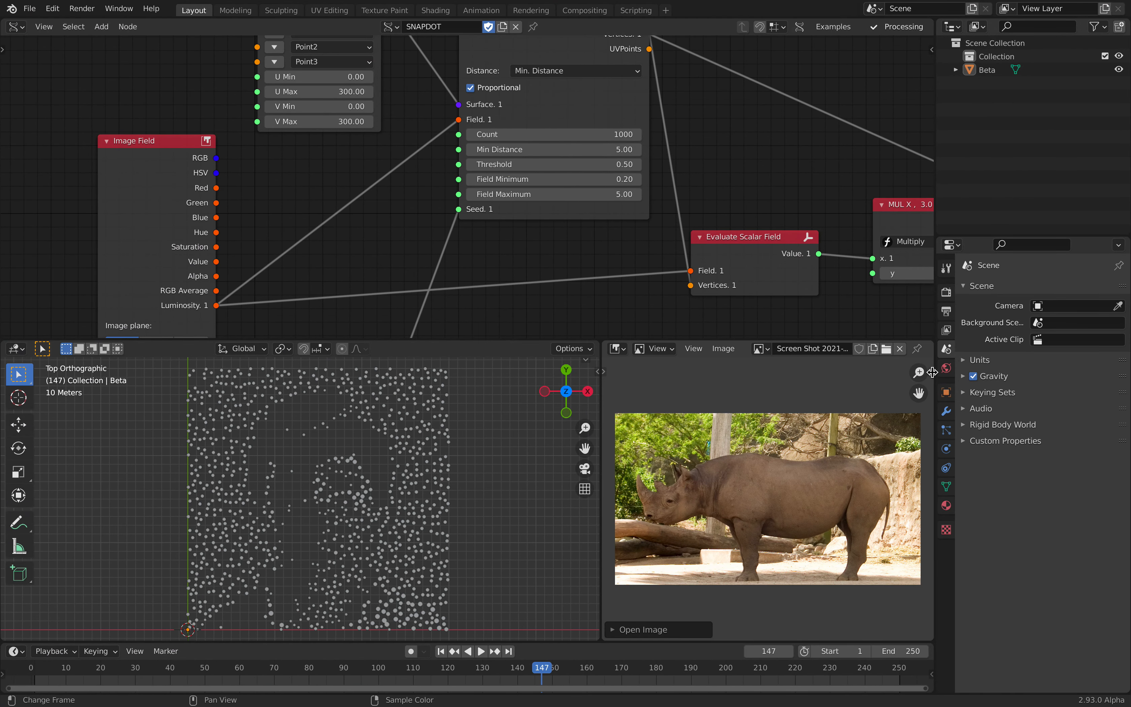
pyautogui.moveTo(931, 372); pyautogui.dragTo(917, 388)
pyautogui.click(926, 405)
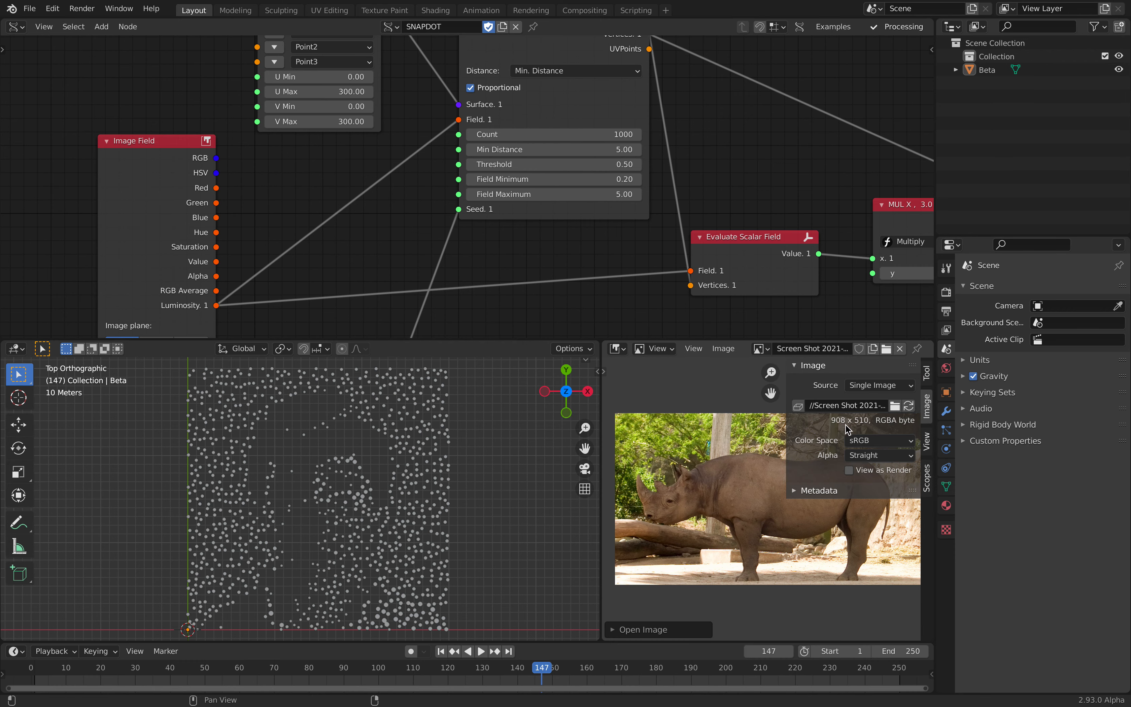
# Set the Plane (Surface) node's U Max to 908 and V Max to 510
pyautogui.moveTo(326, 89); pyautogui.dragTo(334, 154, button='middle')
pyautogui.click(333, 157)
pyautogui.write('908')
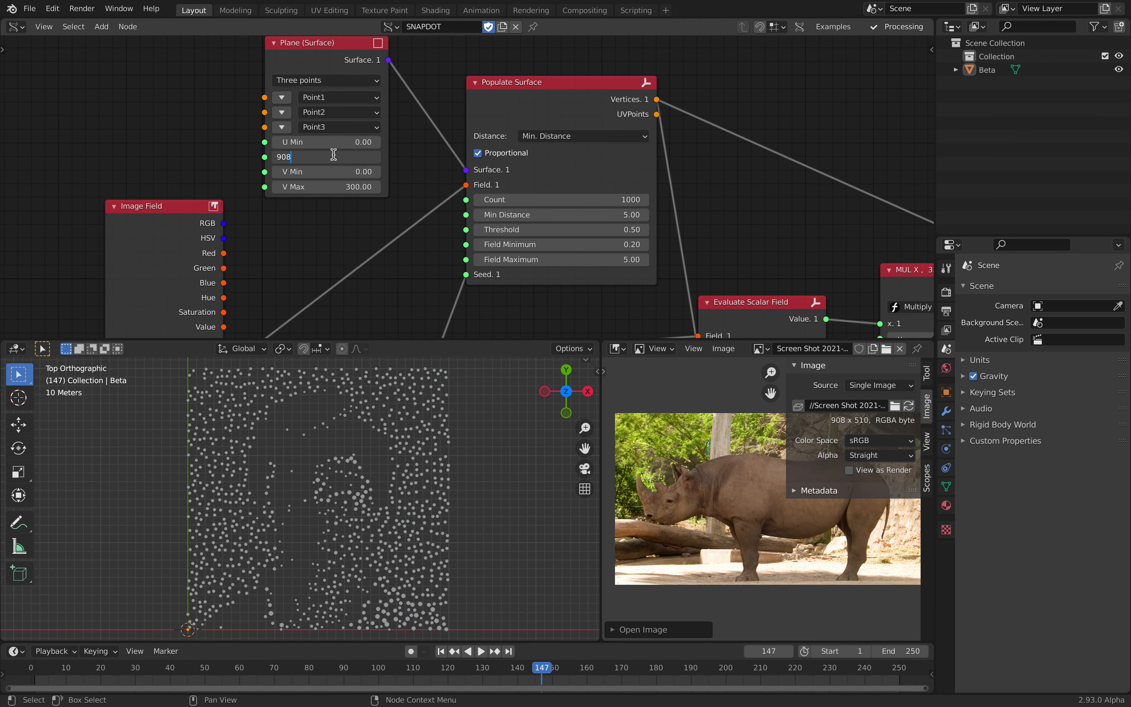
pyautogui.press('Return')
pyautogui.click(324, 186)
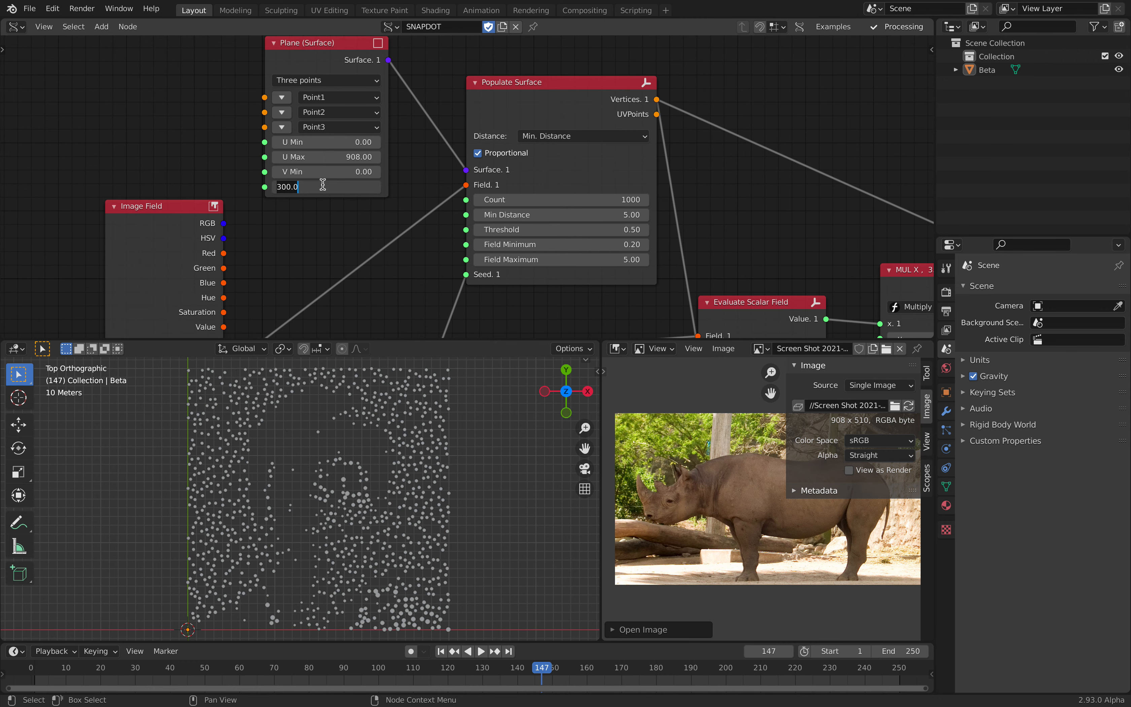
pyautogui.write('510')
pyautogui.press('Return')
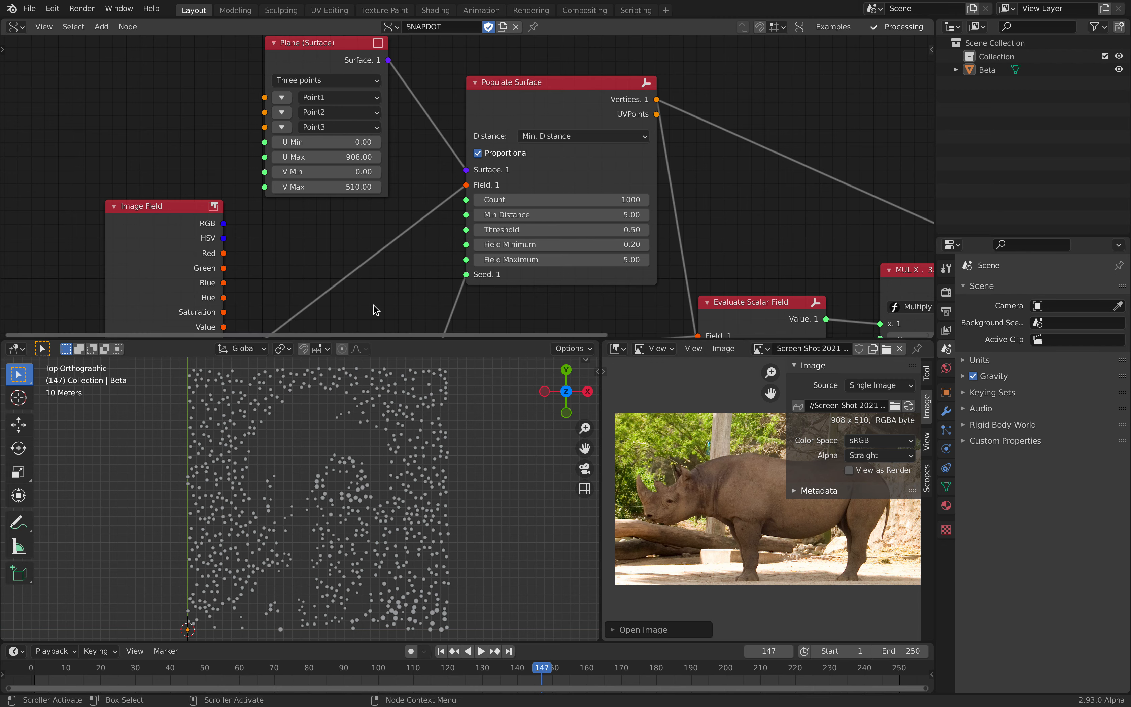
# Assign the rhino screenshot as the Image Field node's image and fit the resulting dots in the 3D view
pyautogui.press('Home')
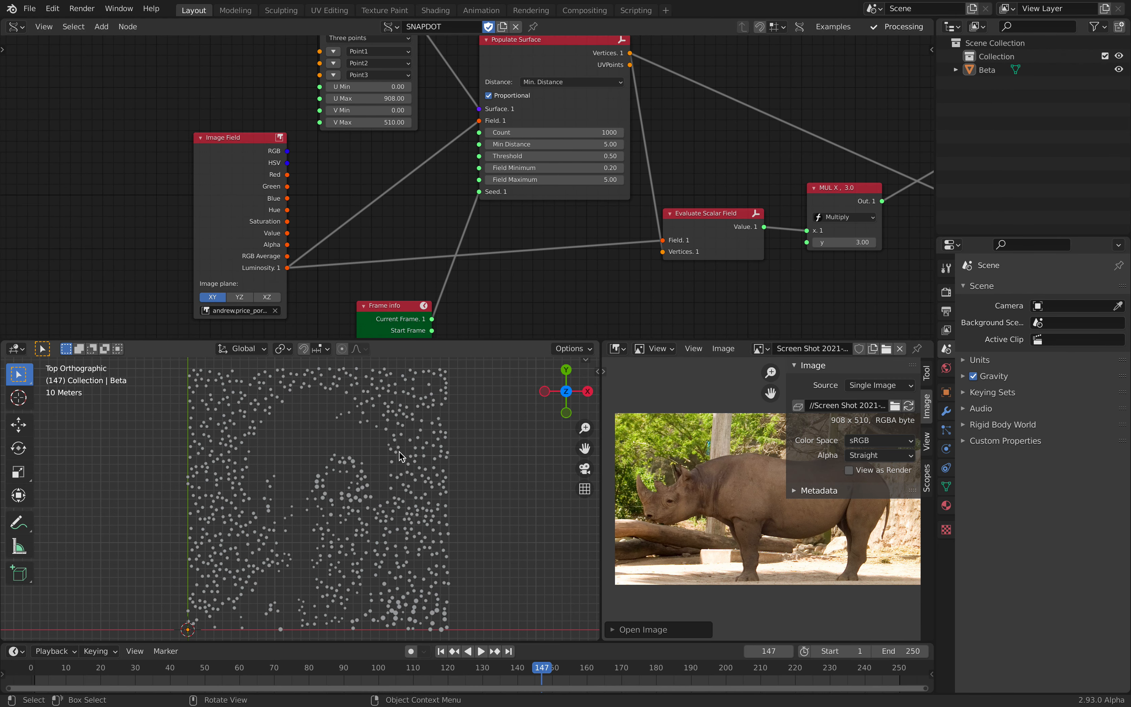
pyautogui.moveTo(369, 283); pyautogui.dragTo(373, 258, button='middle')
pyautogui.click(252, 286)
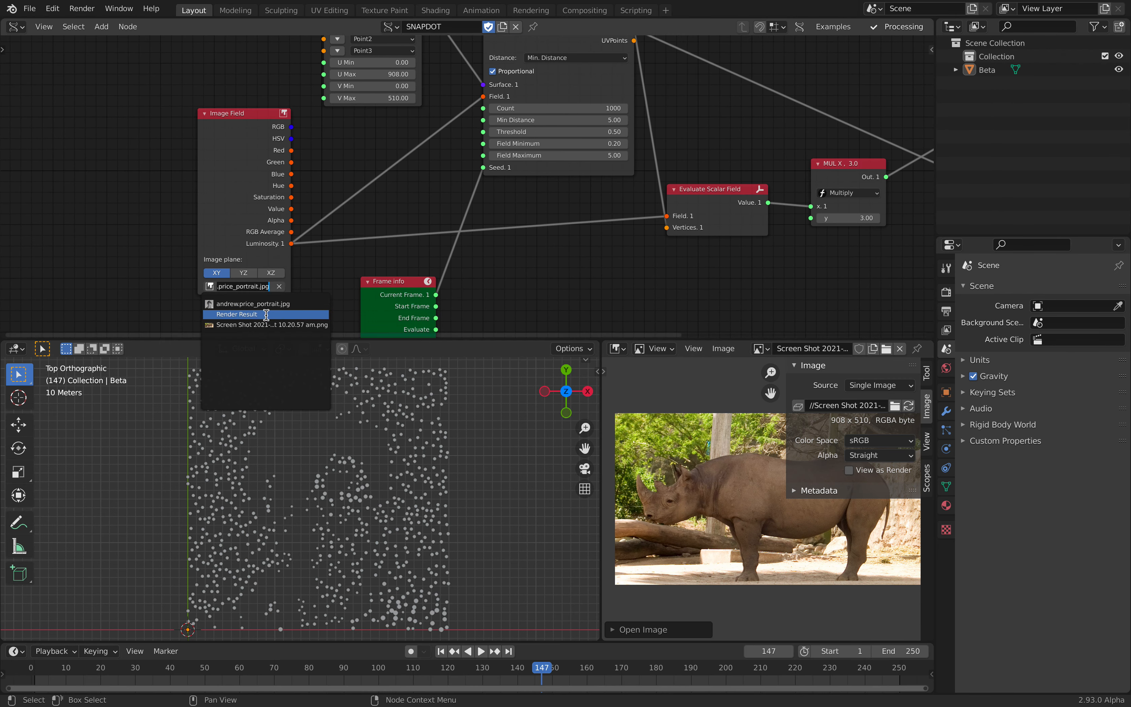
pyautogui.press('Return')
pyautogui.scroll(-6, 411, 506)
pyautogui.scroll(1, 360, 529)
pyautogui.click(501, 466)
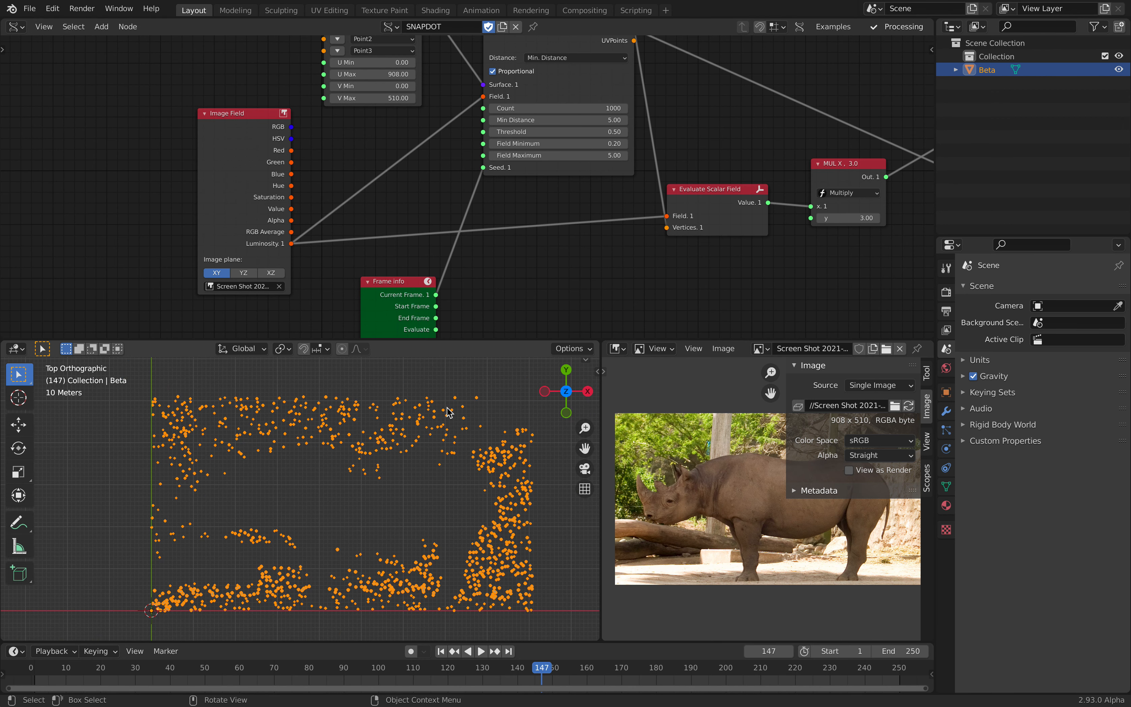
pyautogui.click(446, 389)
# Set the Populate Surface node's Count to 3000
pyautogui.moveTo(480, 271); pyautogui.dragTo(470, 224, button='middle')
pyautogui.moveTo(514, 185); pyautogui.dragTo(484, 203, button='middle')
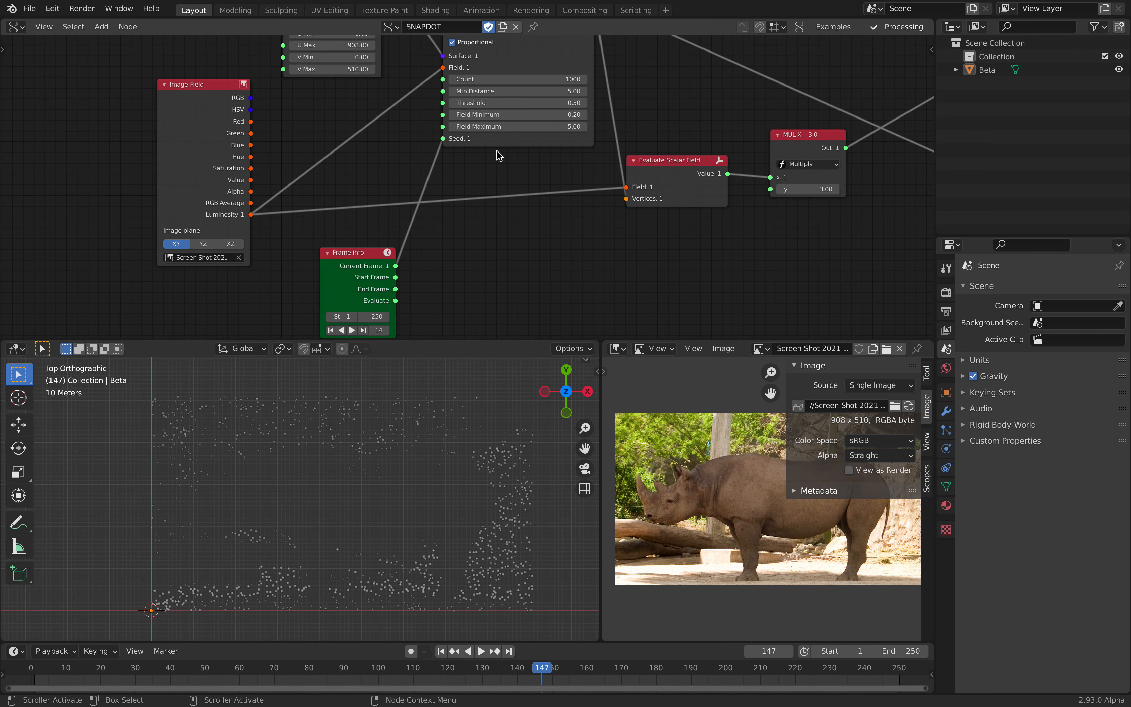
pyautogui.moveTo(514, 127); pyautogui.dragTo(496, 204, button='middle')
pyautogui.click(490, 159)
pyautogui.write('400')
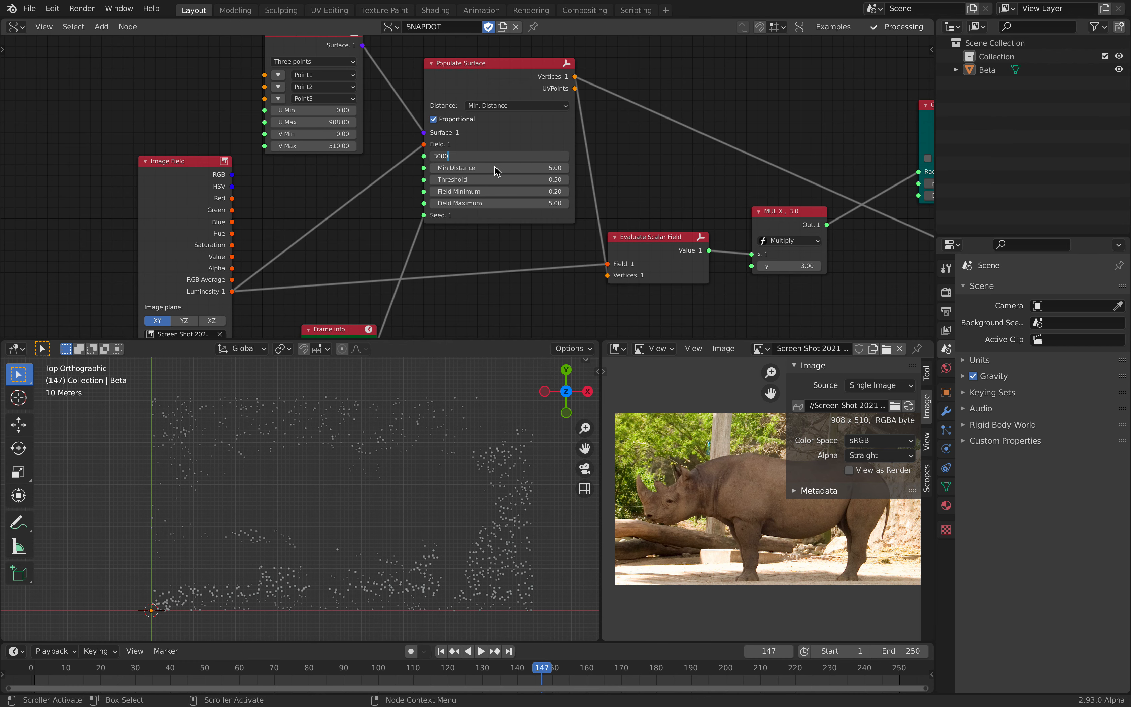
pyautogui.press('Return')
# Try a Min Distance of 0.2 on the Populate Surface node and inspect the dot overlap up close
pyautogui.scroll(1, 488, 169)
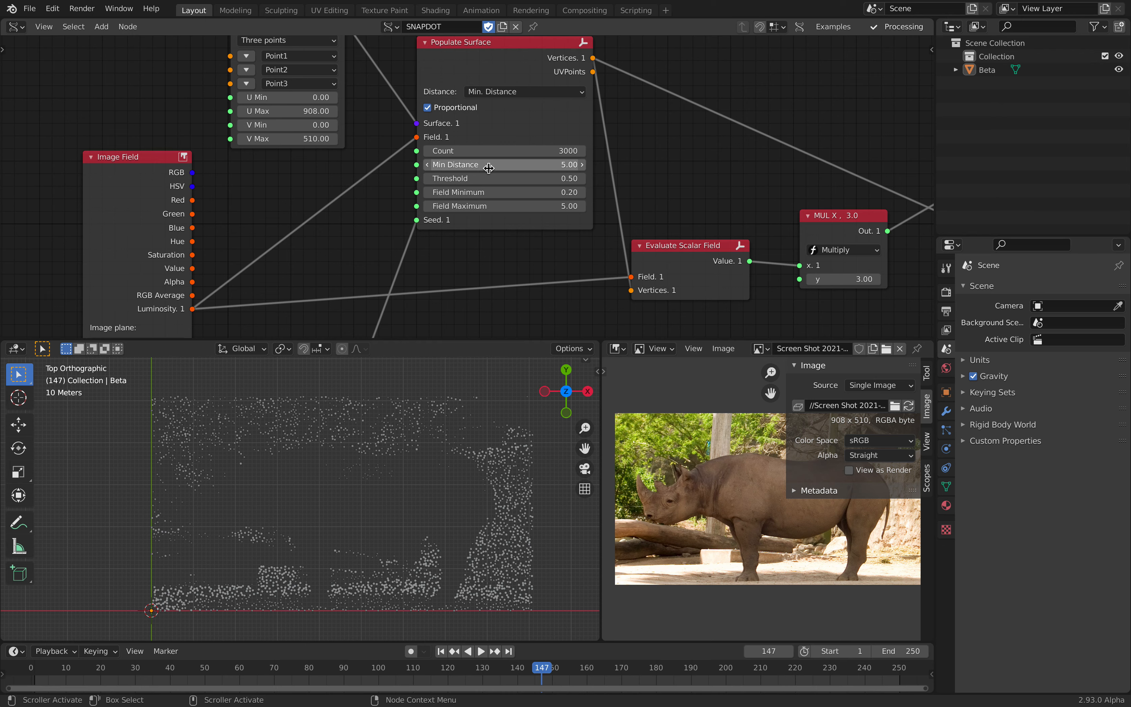
pyautogui.click(550, 168)
pyautogui.write('.2')
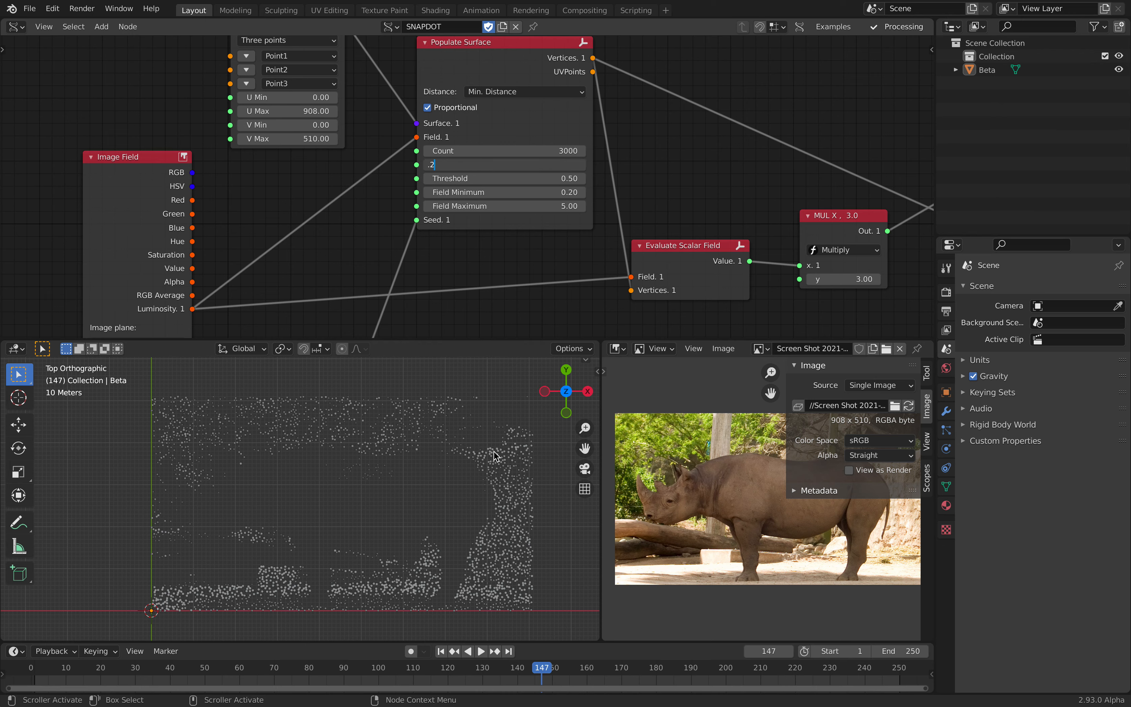
pyautogui.press('Return')
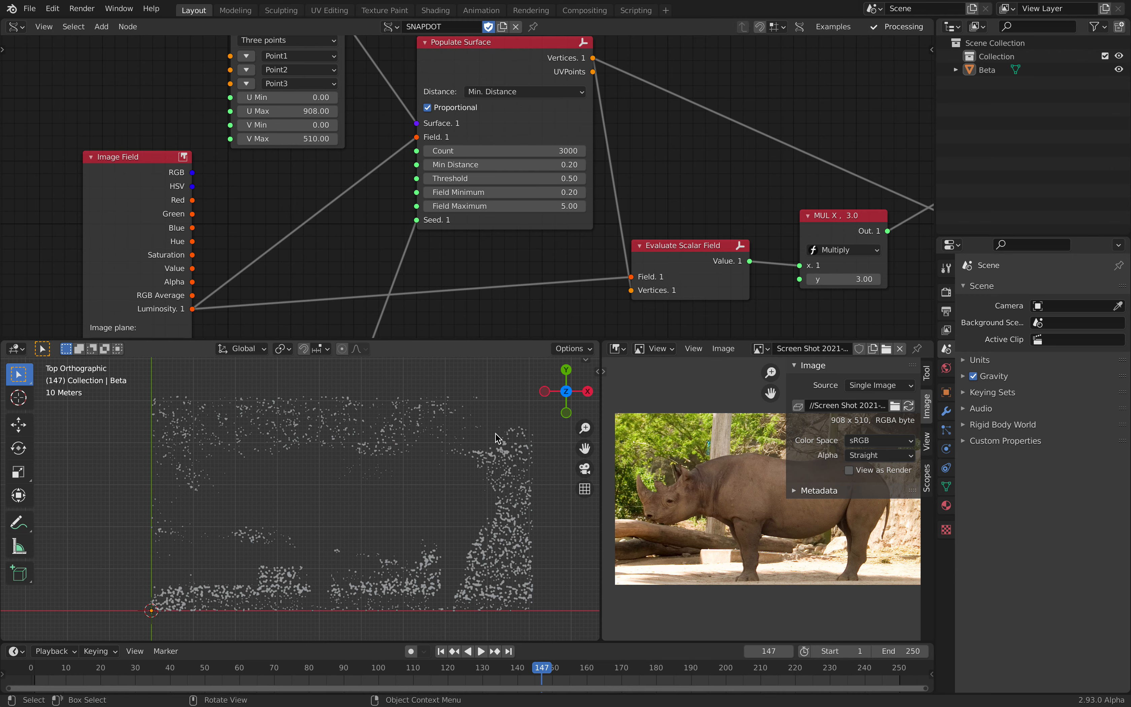
pyautogui.scroll(2, 497, 433)
pyautogui.keyDown('shift'); pyautogui.moveTo(474, 590); pyautogui.dragTo(381, 490, button='middle'); pyautogui.keyUp('shift')
pyautogui.scroll(2, 337, 545)
pyautogui.scroll(1, 337, 545)
pyautogui.scroll(-4, 374, 544)
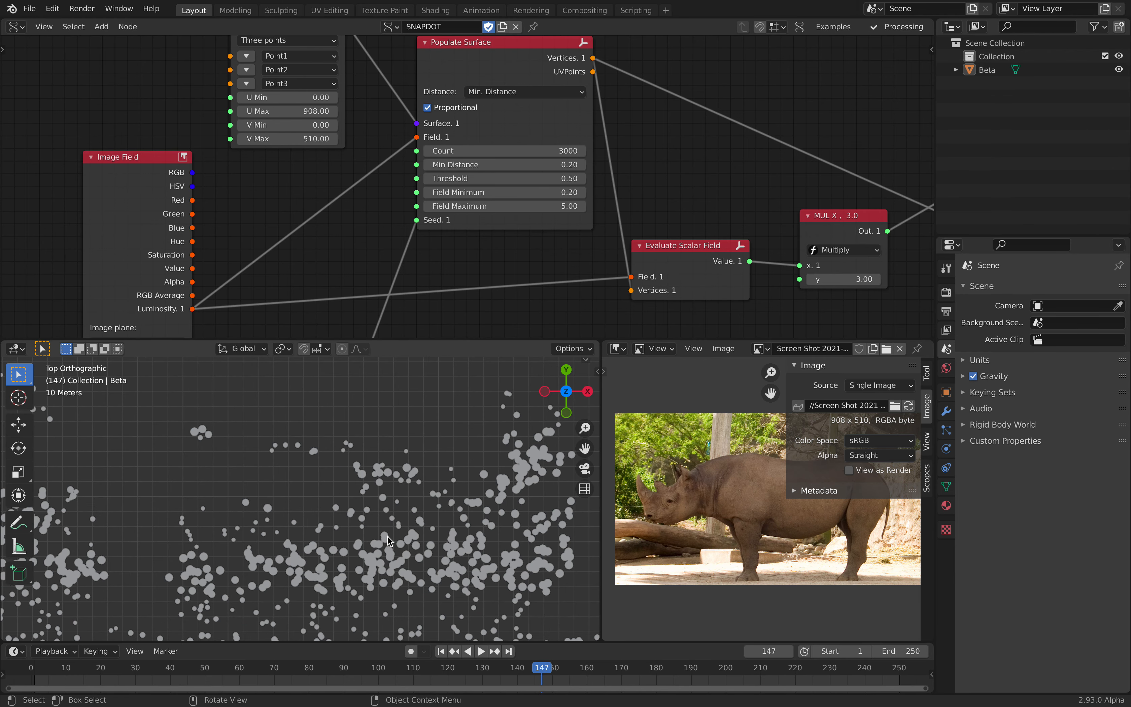
pyautogui.keyDown('shift'); pyautogui.moveTo(430, 444); pyautogui.dragTo(508, 530, button='middle'); pyautogui.keyUp('shift')
pyautogui.scroll(1, 412, 538)
pyautogui.scroll(-1, 534, 530)
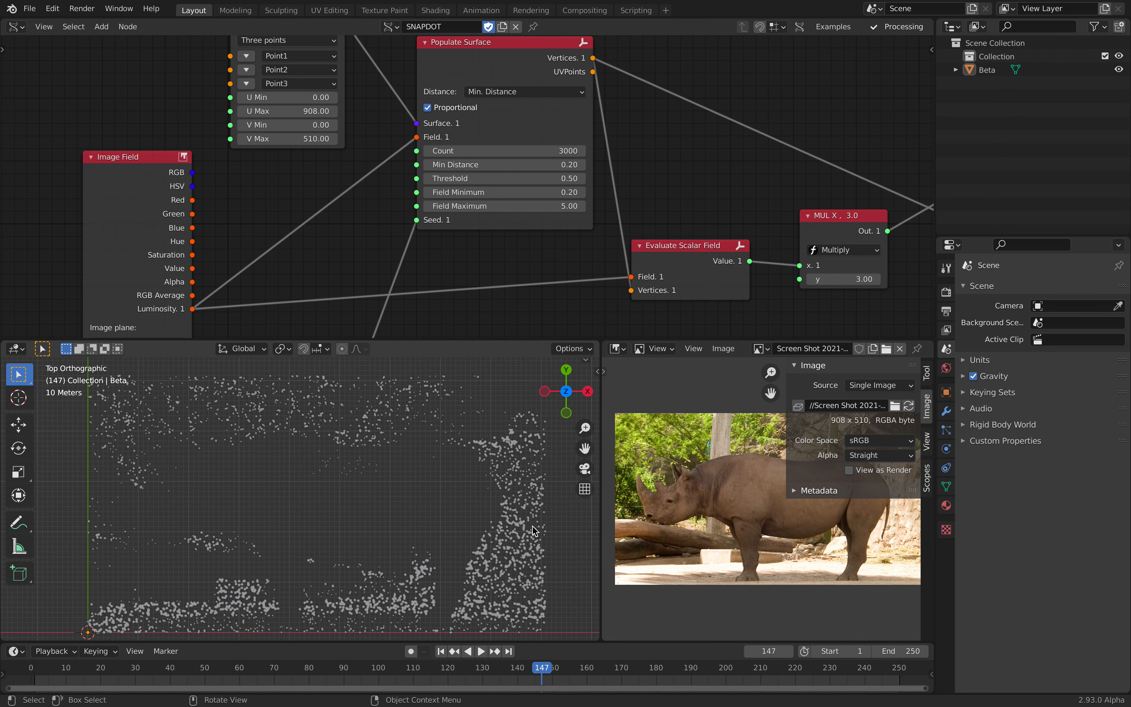
# Set the Populate Surface node's Min Distance to 5
pyautogui.doubleClick(518, 164)
pyautogui.write('5')
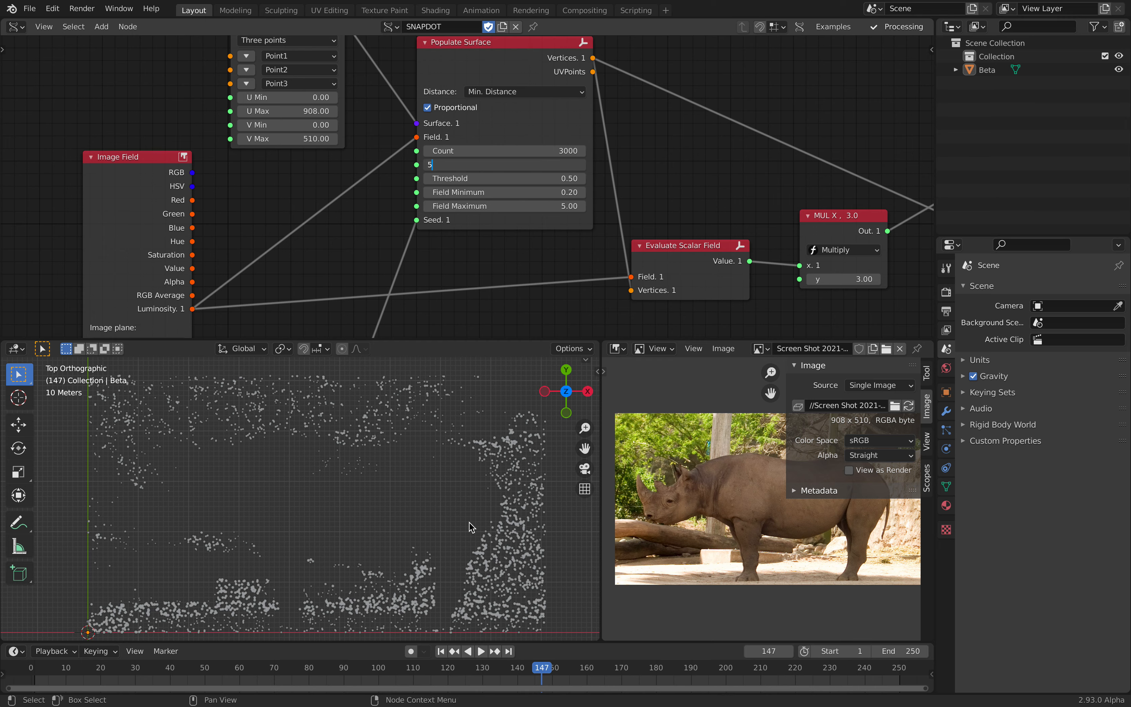
pyautogui.press('Return')
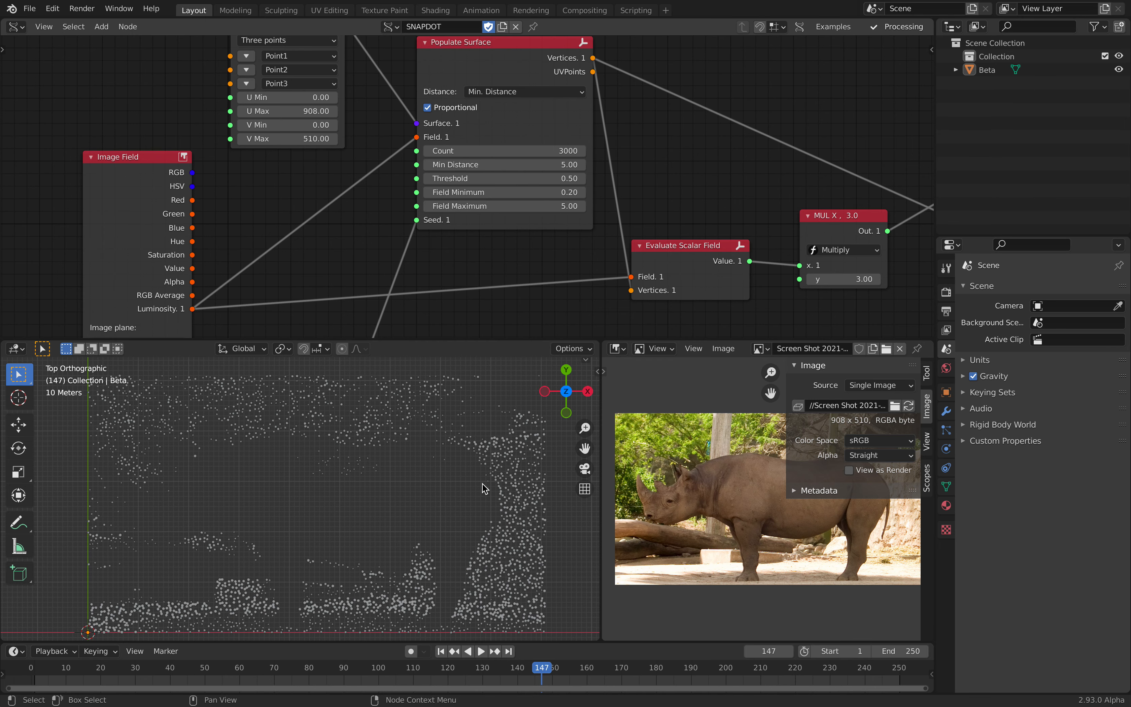
# Set the Populate Surface node's Threshold to 0.2
pyautogui.click(519, 179)
pyautogui.write('0.5')
pyautogui.press('BackSpace')
pyautogui.press('BackSpace')
pyautogui.press('BackSpace')
pyautogui.write('.2')
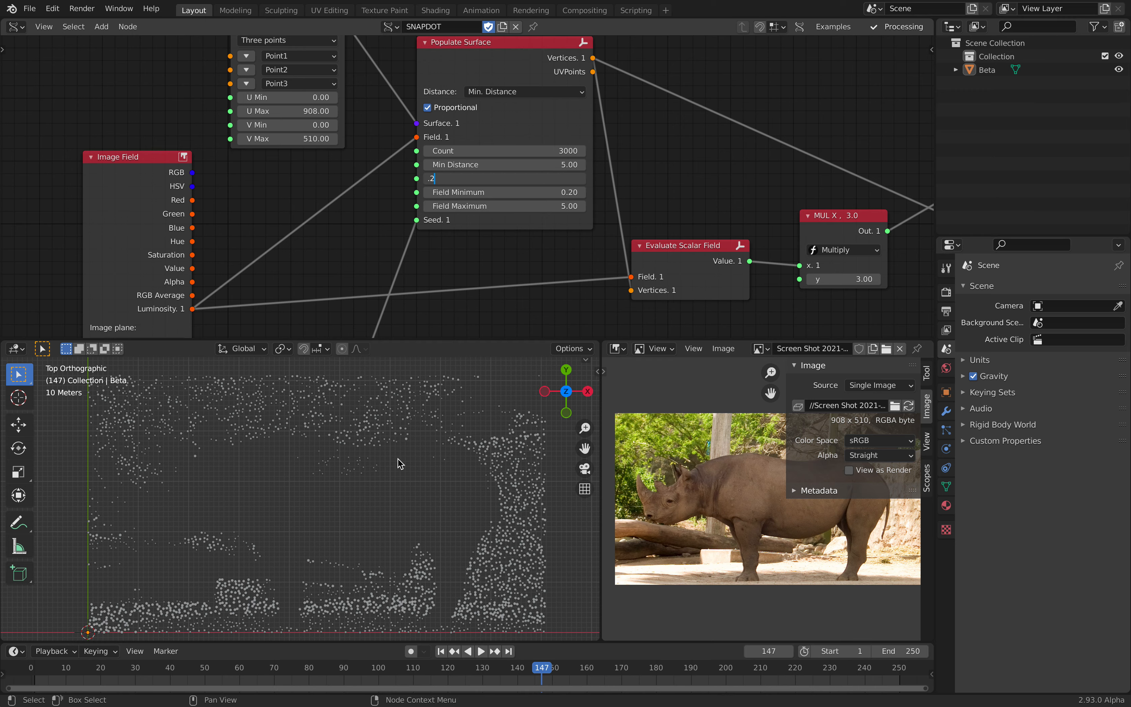
pyautogui.press('Return')
# Try a y value of 7 on the Multiply node that drives the circle radius
pyautogui.moveTo(665, 196); pyautogui.dragTo(539, 176, button='middle')
pyautogui.click(730, 253)
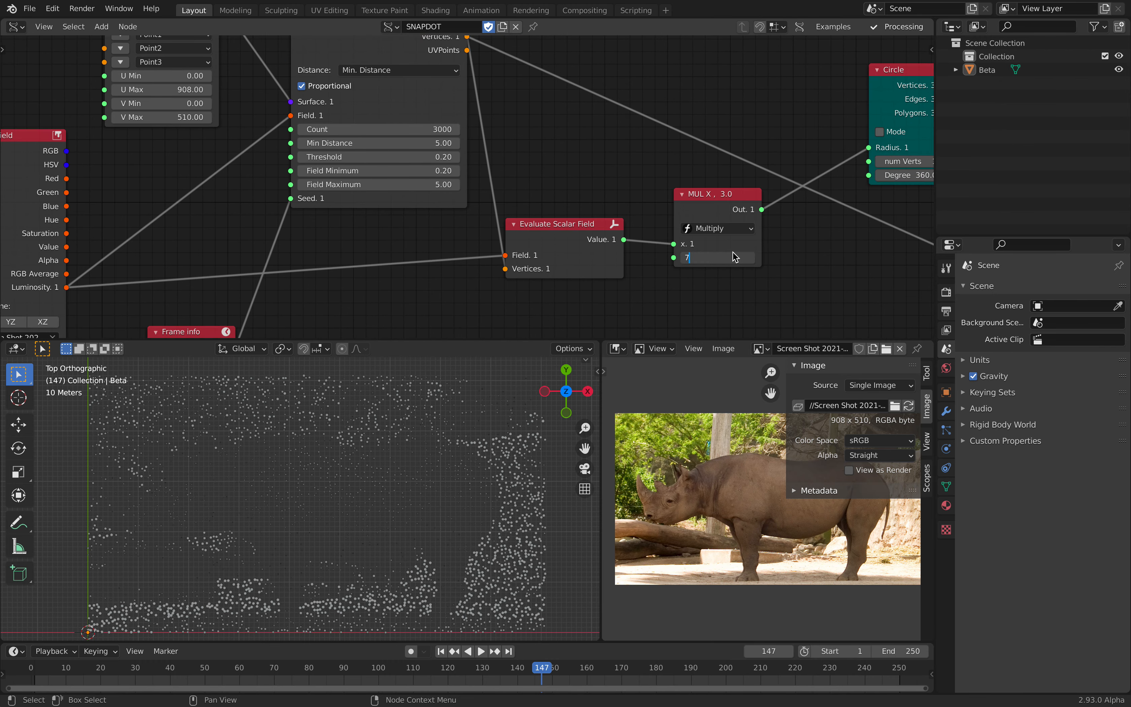
pyautogui.press('Return')
# Set the Multiply node's y value to 4
pyautogui.click(724, 257)
pyautogui.press('BackSpace')
pyautogui.press('BackSpace')
pyautogui.press('BackSpace')
pyautogui.write('4')
pyautogui.press('Return')
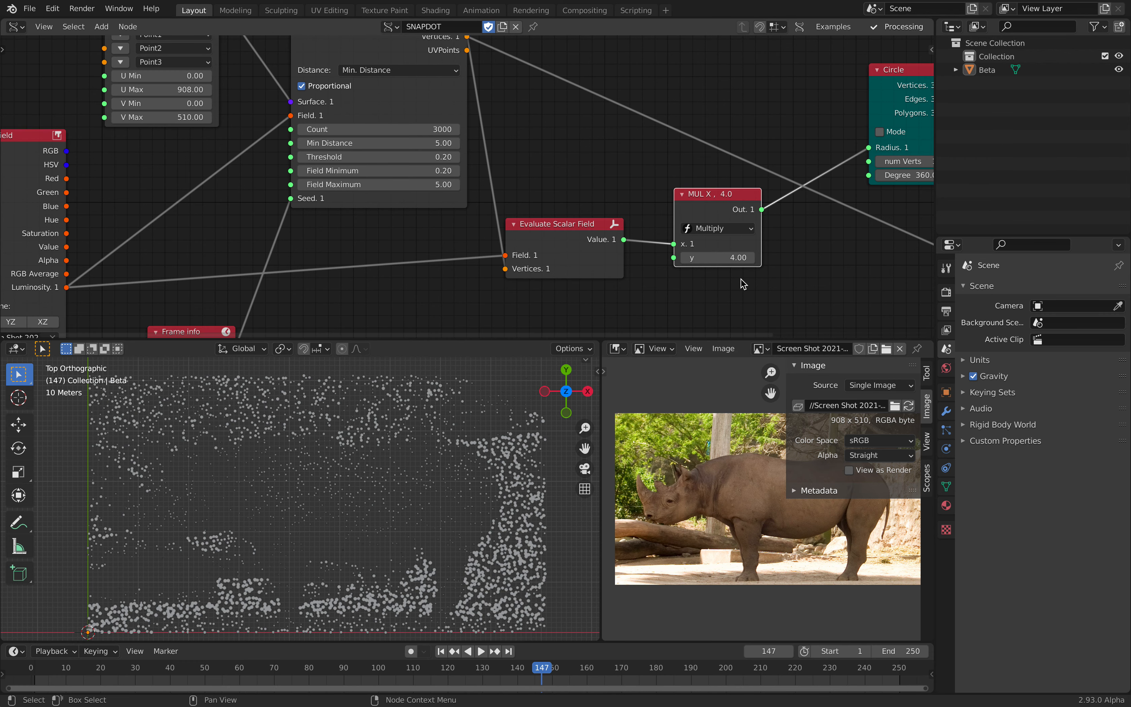
# Try a Field Maximum of 2 on the Populate Surface node
pyautogui.moveTo(743, 282); pyautogui.dragTo(768, 276, button='middle')
pyautogui.click(435, 179)
pyautogui.press('BackSpace')
pyautogui.press('BackSpace')
pyautogui.press('BackSpace')
pyautogui.write('2')
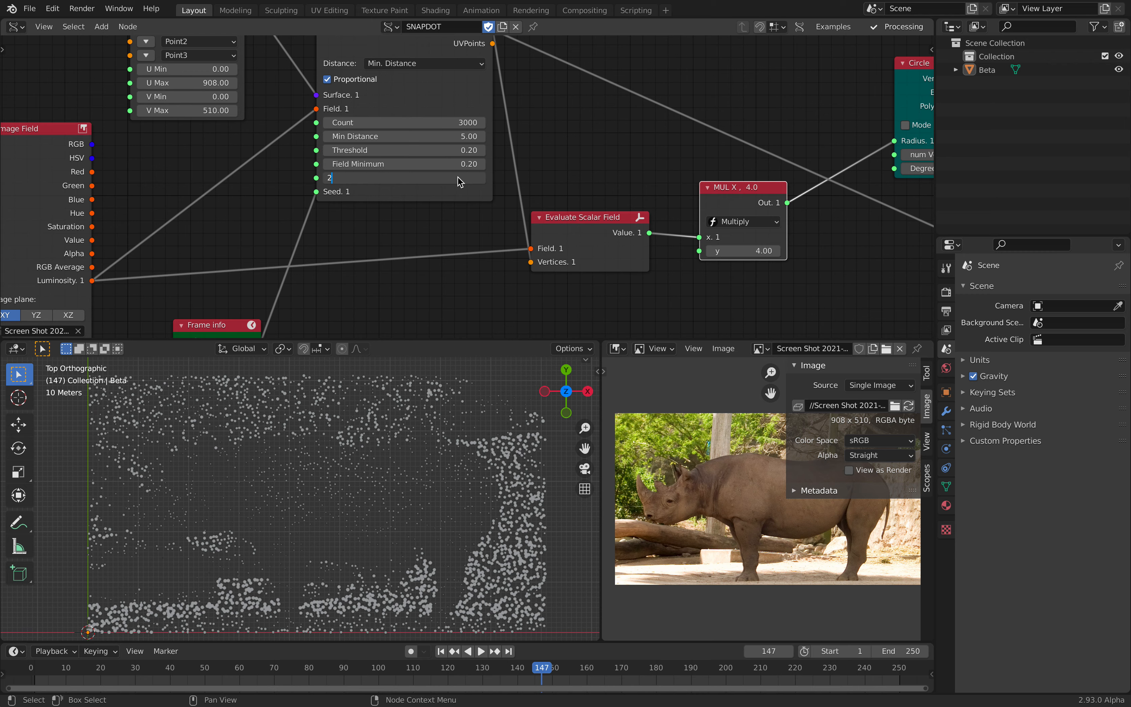
pyautogui.press('Return')
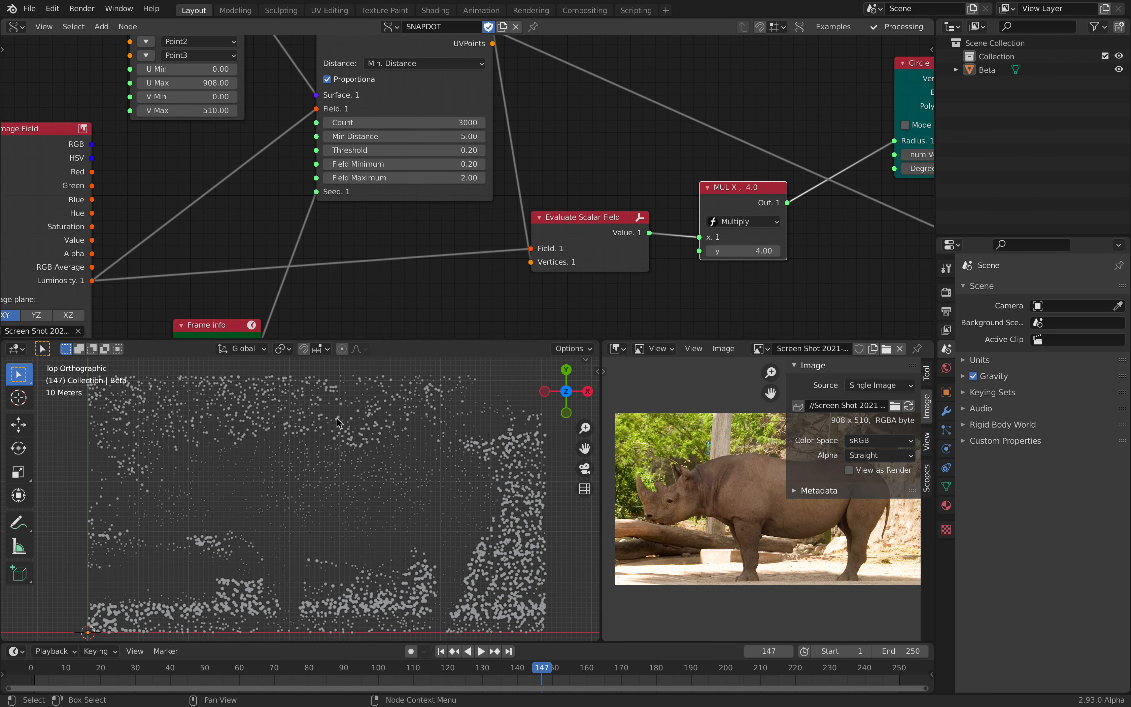
# Set the Populate Surface node's Field Maximum to 10
pyautogui.click(411, 181)
pyautogui.write('10')
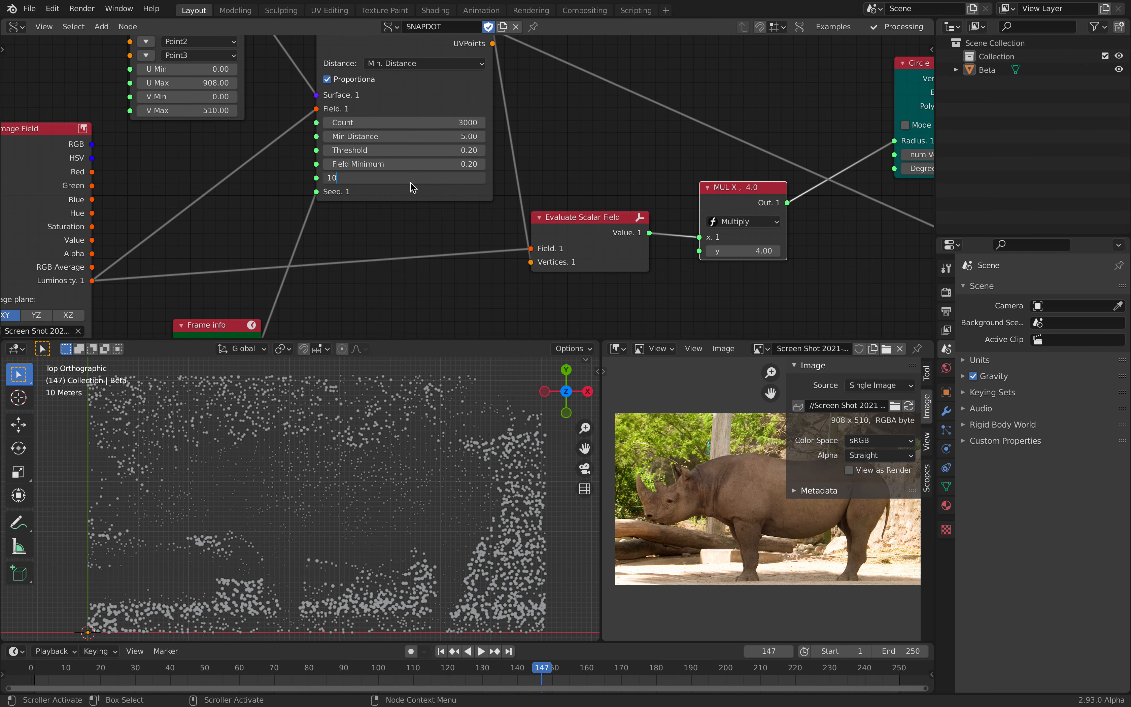
pyautogui.press('Return')
# Connect the Image Field node's Red output to the Populate Surface node's Field input in place of Luminosity
pyautogui.moveTo(345, 196); pyautogui.dragTo(445, 169, button='middle')
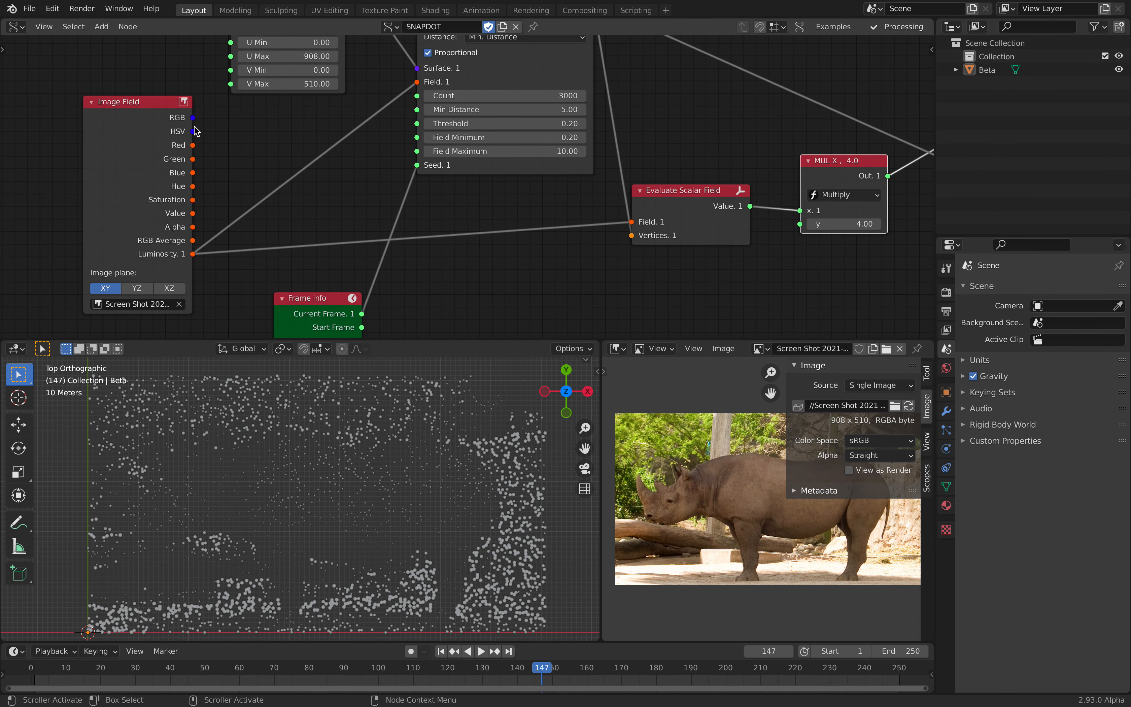
pyautogui.moveTo(192, 145); pyautogui.dragTo(415, 87)
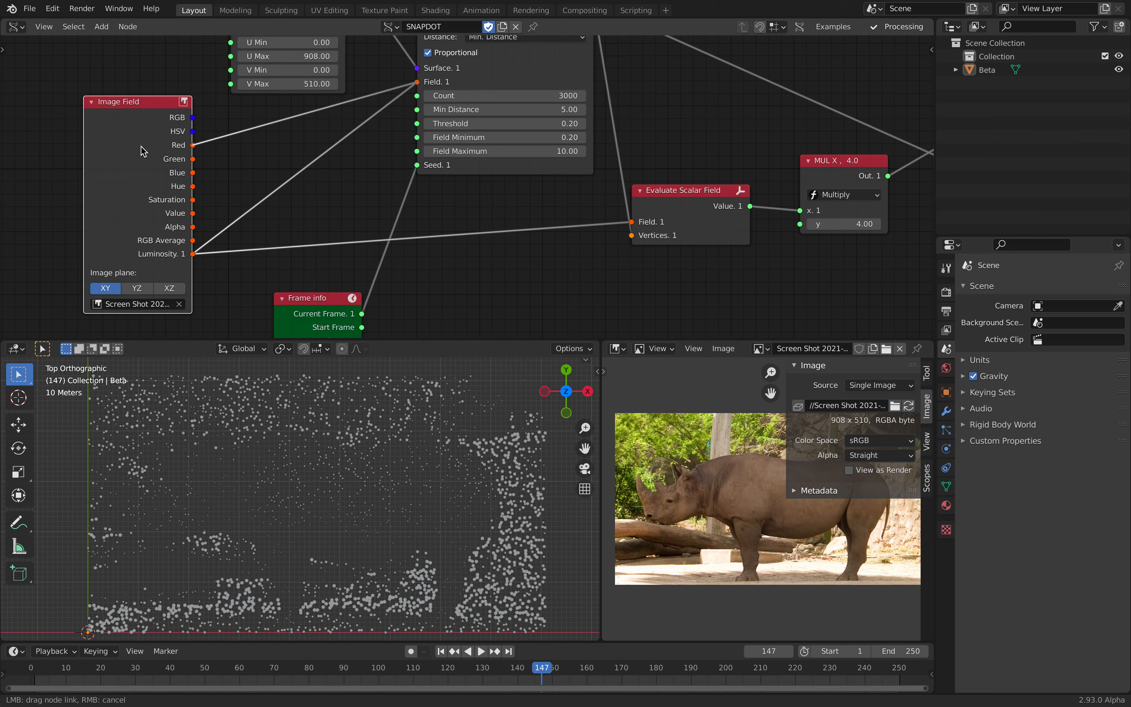
pyautogui.moveTo(143, 149); pyautogui.dragTo(143, 150)
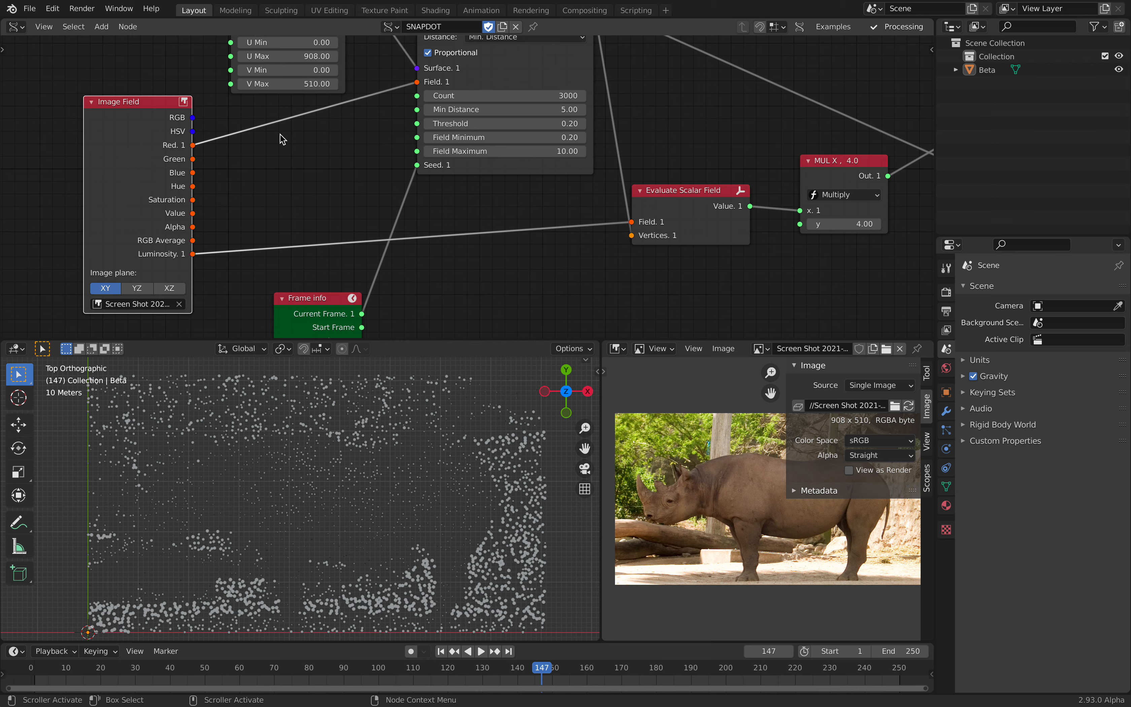
# Try the Image Field node's Green output and its Blue output as the Populate Surface node's Field input
pyautogui.moveTo(193, 158); pyautogui.dragTo(415, 87)
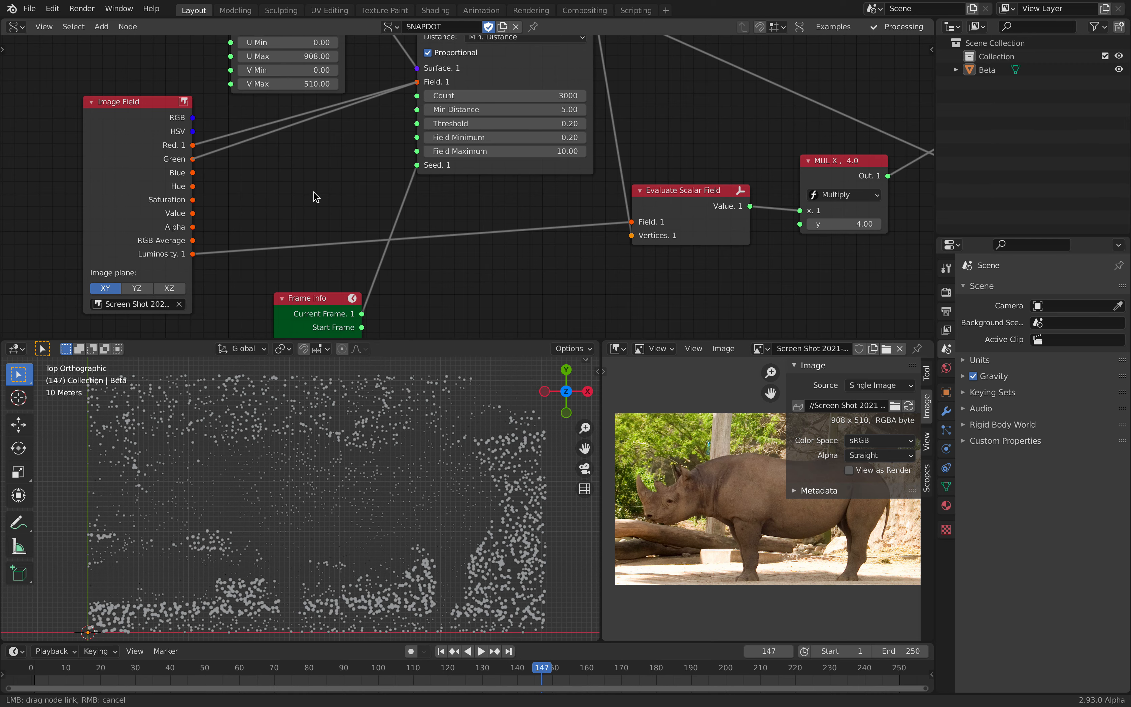
pyautogui.moveTo(316, 196); pyautogui.dragTo(316, 197)
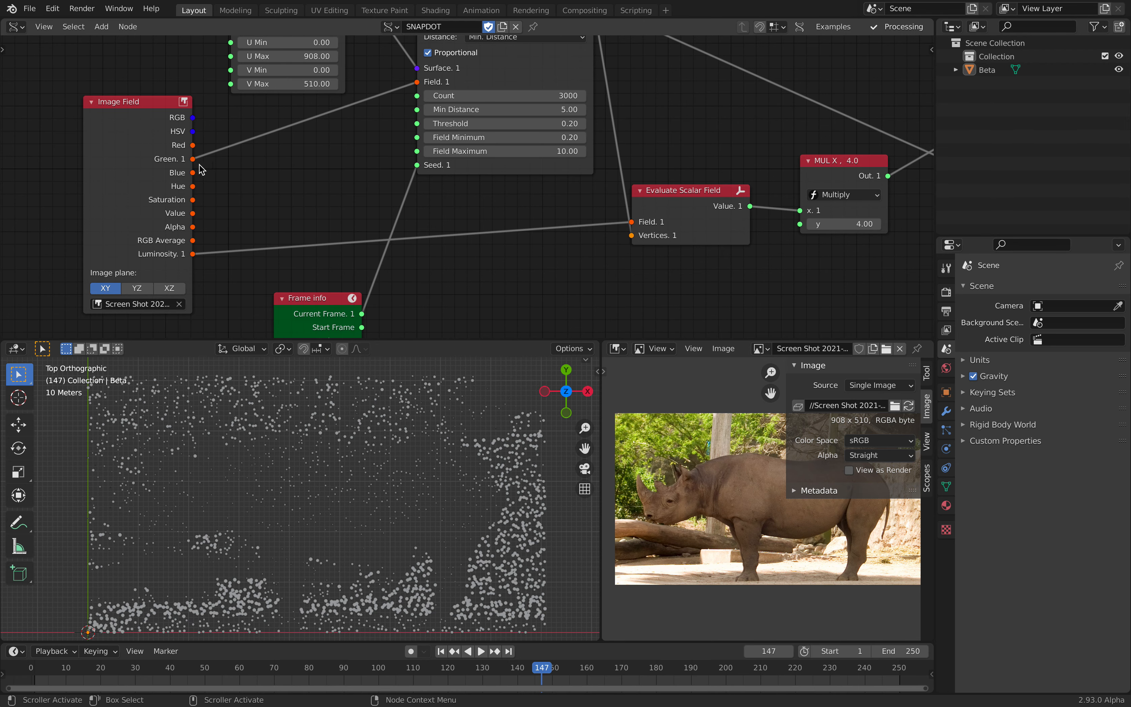
pyautogui.moveTo(192, 172); pyautogui.dragTo(415, 83)
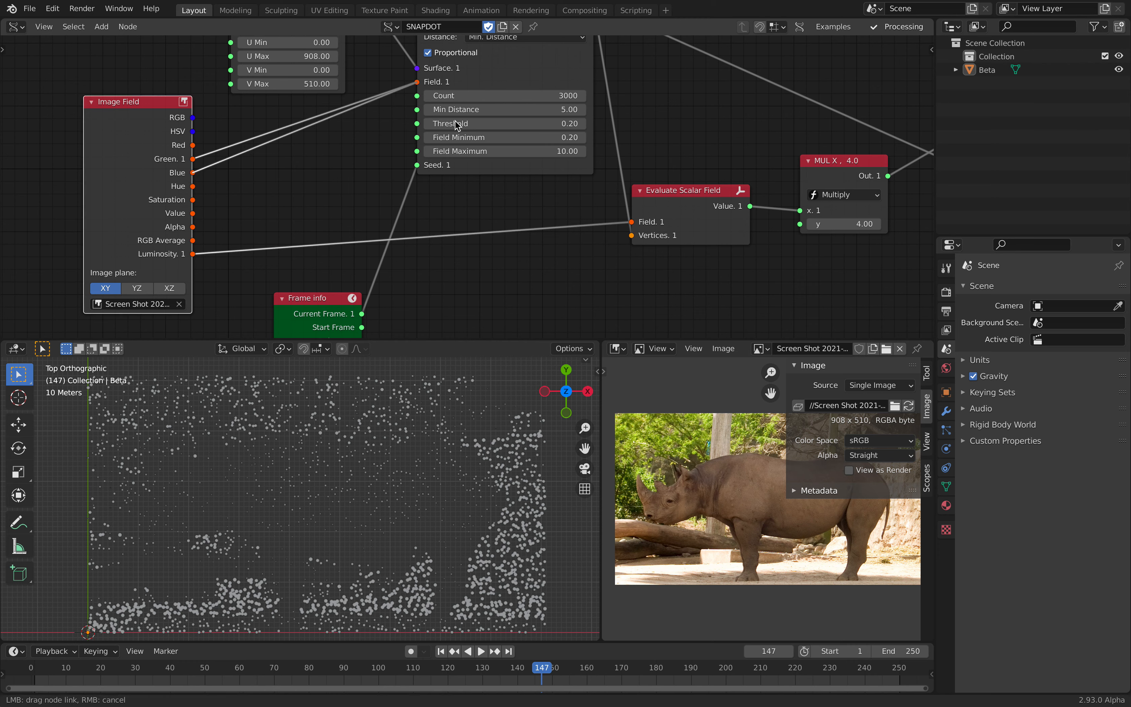
pyautogui.moveTo(456, 124); pyautogui.dragTo(456, 124)
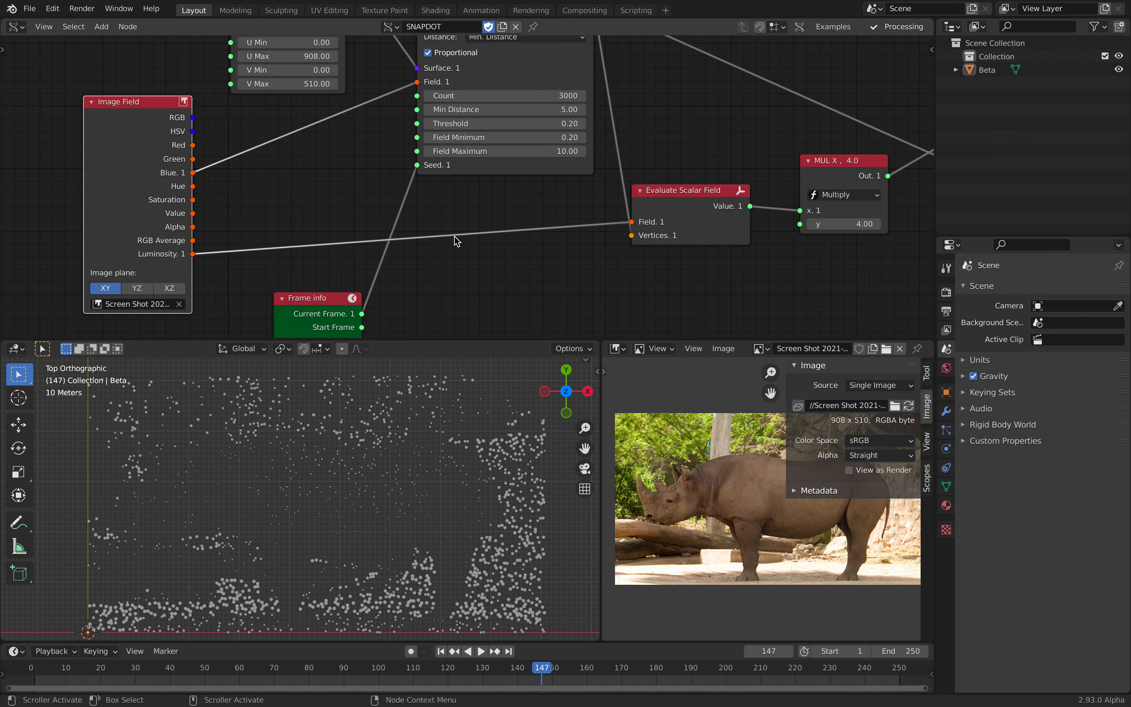
# Set the Populate Surface node's Threshold to 0.1
pyautogui.moveTo(372, 166); pyautogui.dragTo(373, 215, button='middle')
pyautogui.moveTo(154, 153); pyautogui.dragTo(158, 133)
pyautogui.scroll(-1, 160, 99)
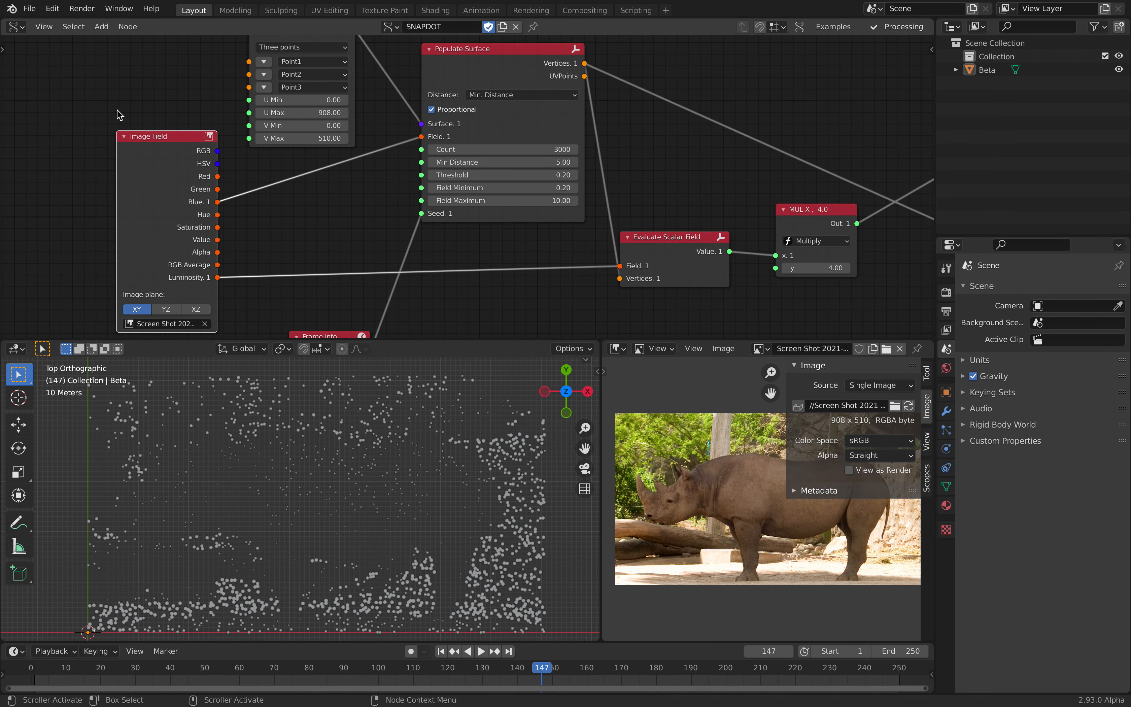
pyautogui.moveTo(429, 75); pyautogui.dragTo(403, 99, button='middle')
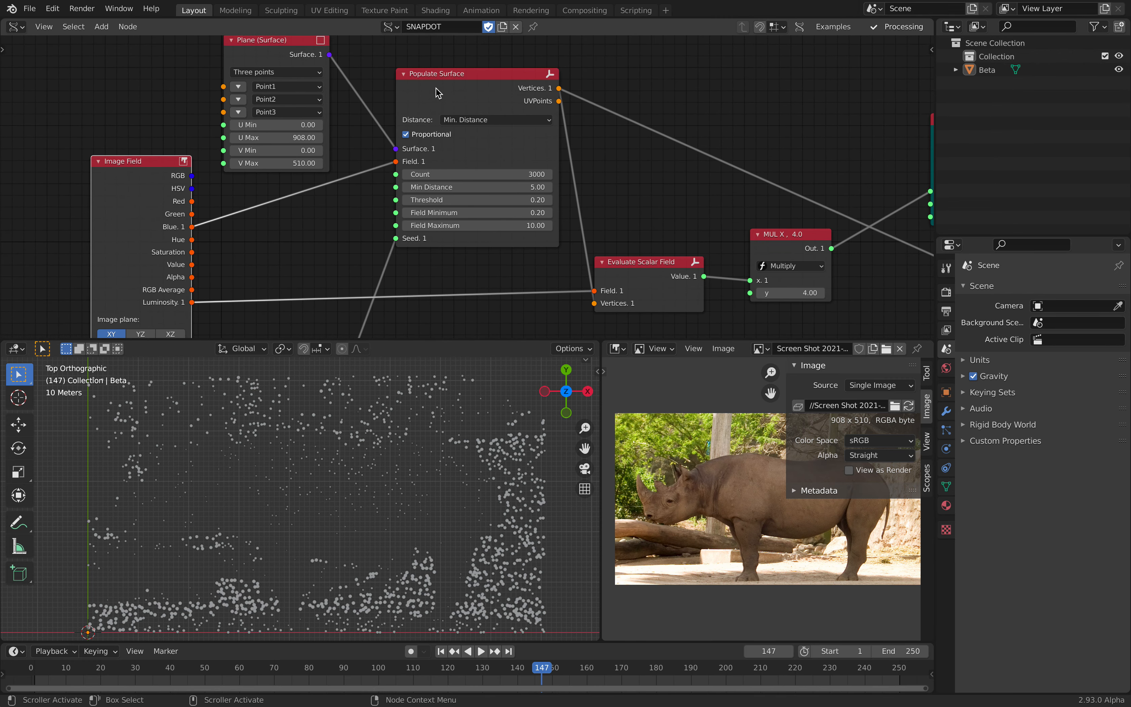
pyautogui.moveTo(436, 92); pyautogui.dragTo(435, 95)
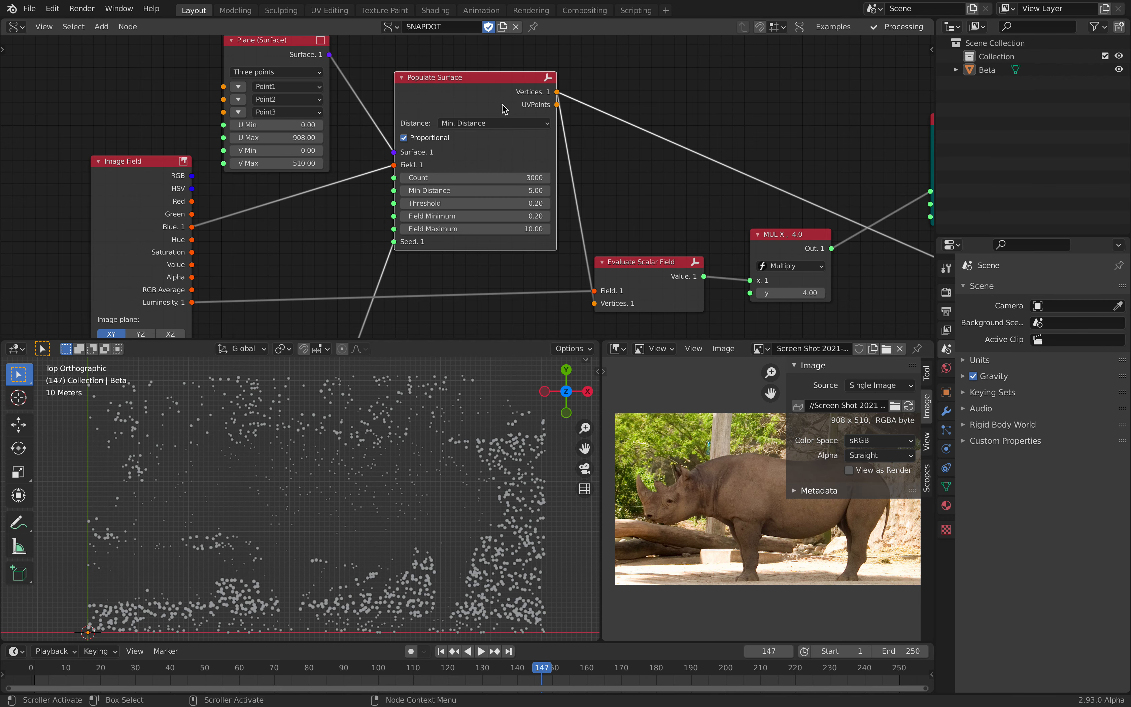
pyautogui.moveTo(394, 128); pyautogui.dragTo(412, 69, button='middle')
pyautogui.moveTo(451, 234); pyautogui.dragTo(458, 187, button='middle')
pyautogui.click(517, 101)
pyautogui.write('.1')
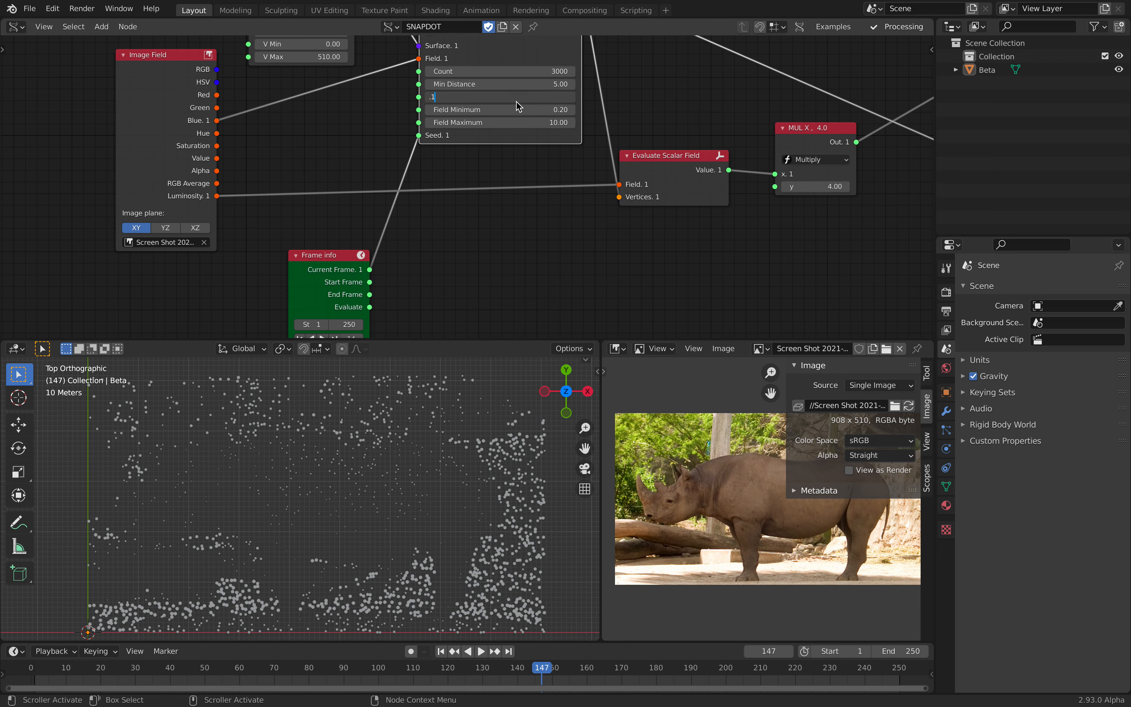
pyautogui.press('Return')
# Connect the Image Field node's RGB Average output to the Populate Surface node's Field input in place of Blue
pyautogui.moveTo(216, 184); pyautogui.dragTo(423, 60)
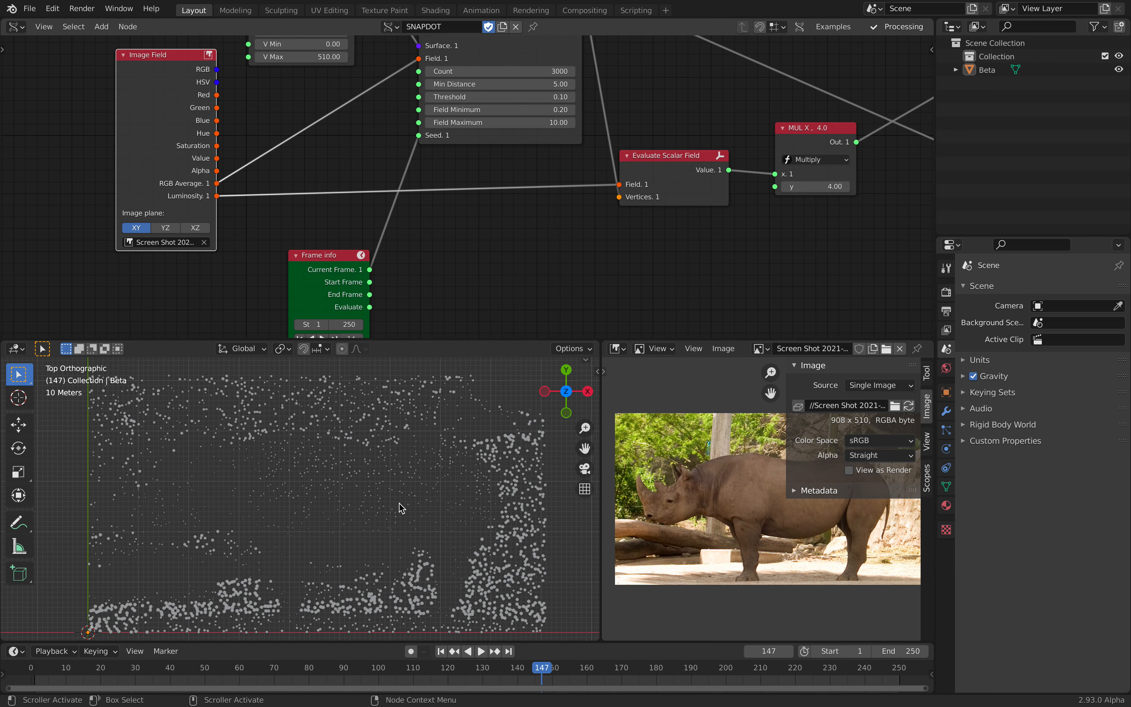
pyautogui.scroll(4, 400, 495)
pyautogui.scroll(-5, 401, 490)
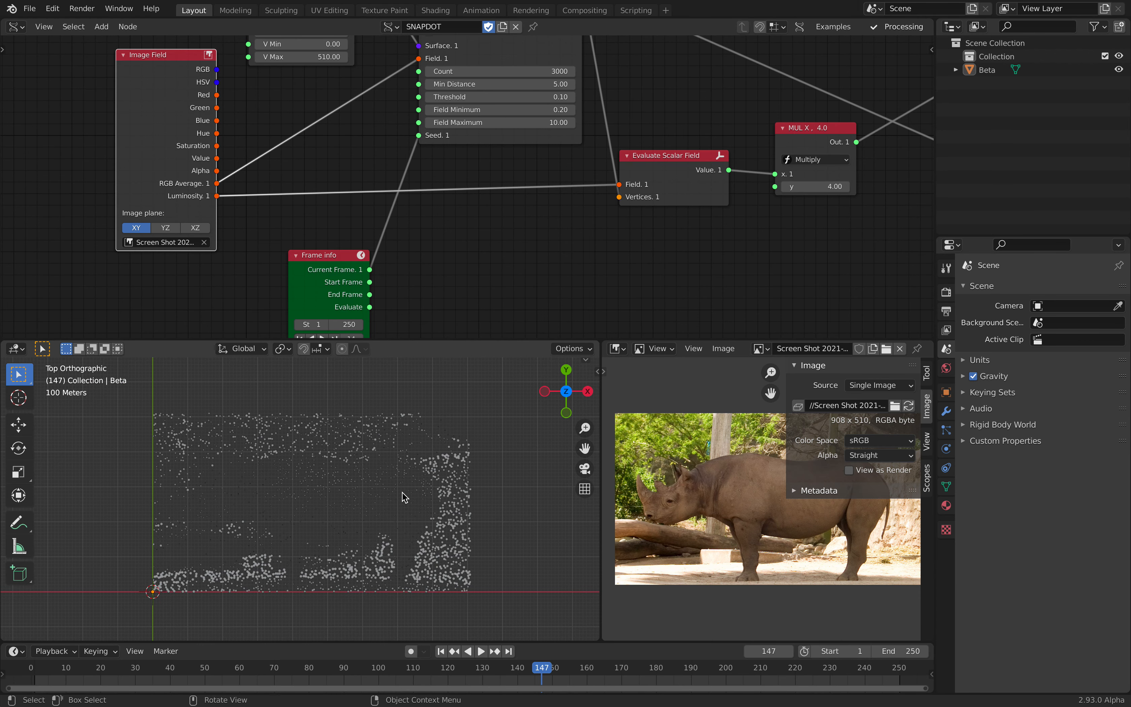
pyautogui.scroll(1, 404, 496)
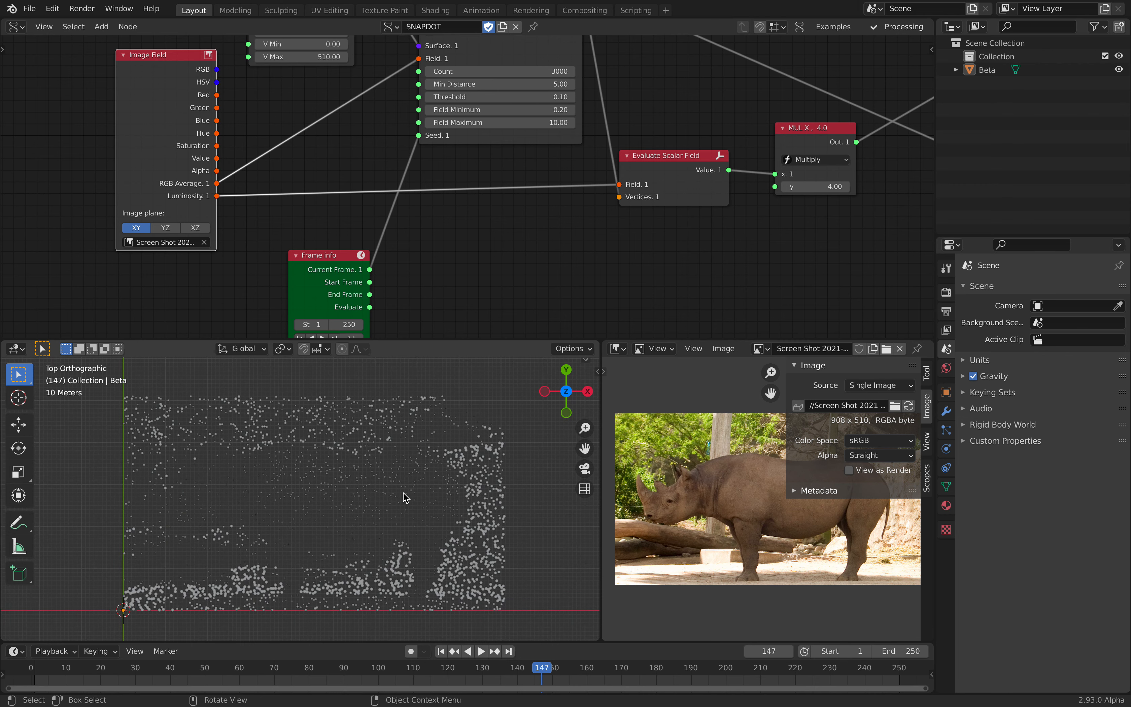
# Switch the Image Field node's image from the rhino screenshot to the portrait JPG
pyautogui.moveTo(221, 161); pyautogui.dragTo(220, 255, button='middle')
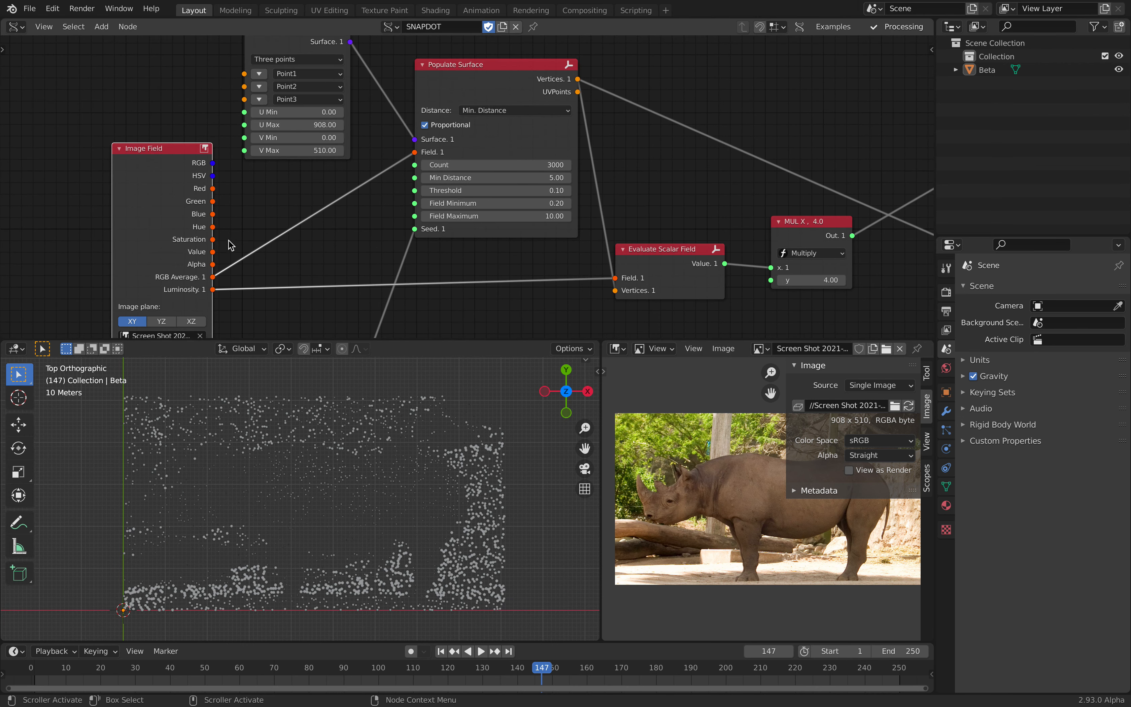
pyautogui.scroll(-2, 220, 255)
pyautogui.moveTo(296, 139); pyautogui.dragTo(281, 217, button='middle')
pyautogui.scroll(2, 280, 217)
pyautogui.moveTo(366, 107); pyautogui.dragTo(346, 154, button='middle')
pyautogui.scroll(3, 330, 182)
pyautogui.moveTo(333, 223); pyautogui.dragTo(406, 110, button='middle')
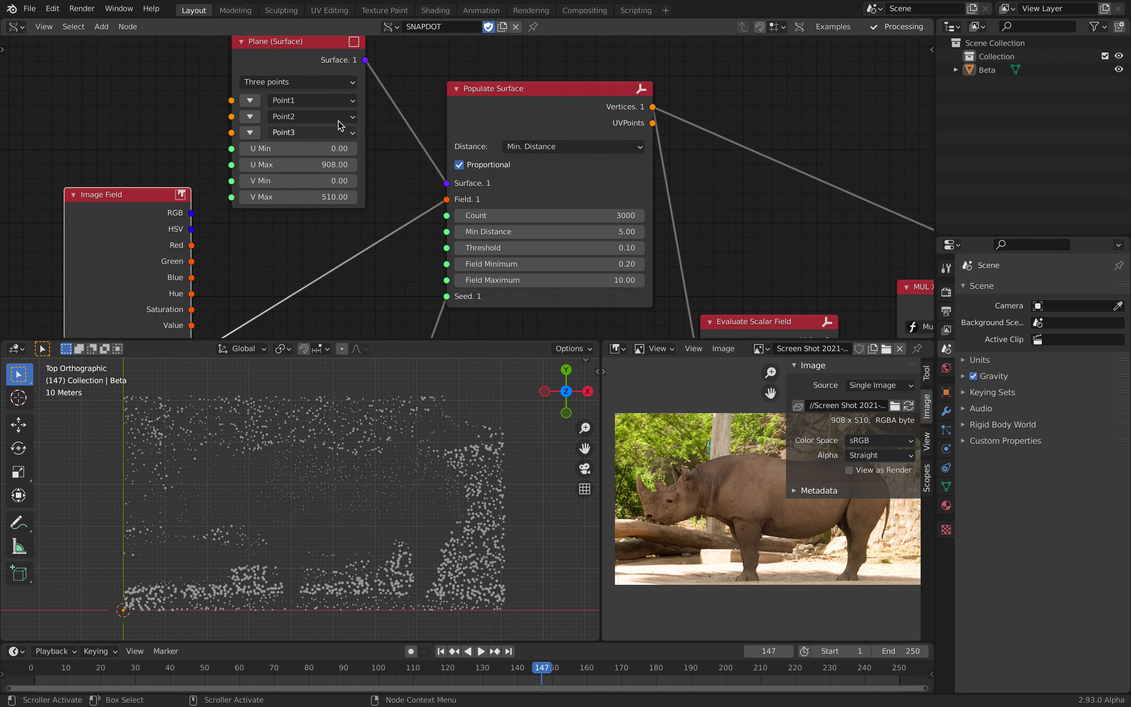
pyautogui.scroll(-2, 393, 190)
pyautogui.moveTo(393, 189); pyautogui.dragTo(384, 144, button='middle')
pyautogui.scroll(-2, 369, 164)
pyautogui.moveTo(323, 199); pyautogui.dragTo(369, 122, button='middle')
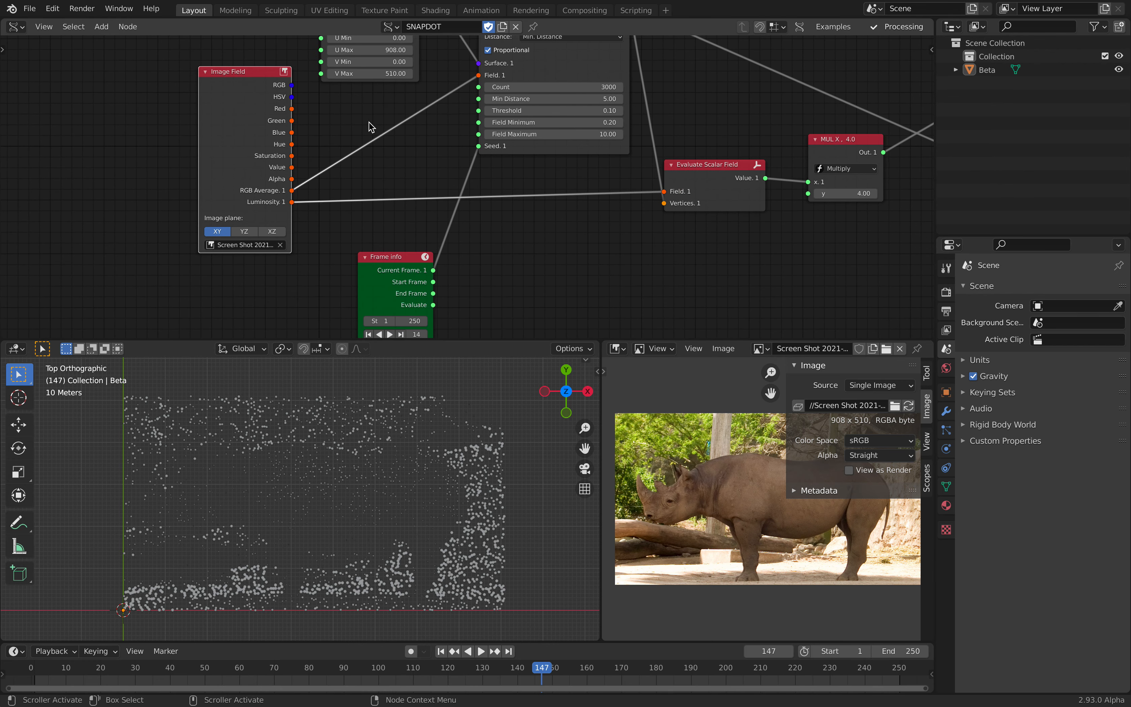
pyautogui.click(254, 243)
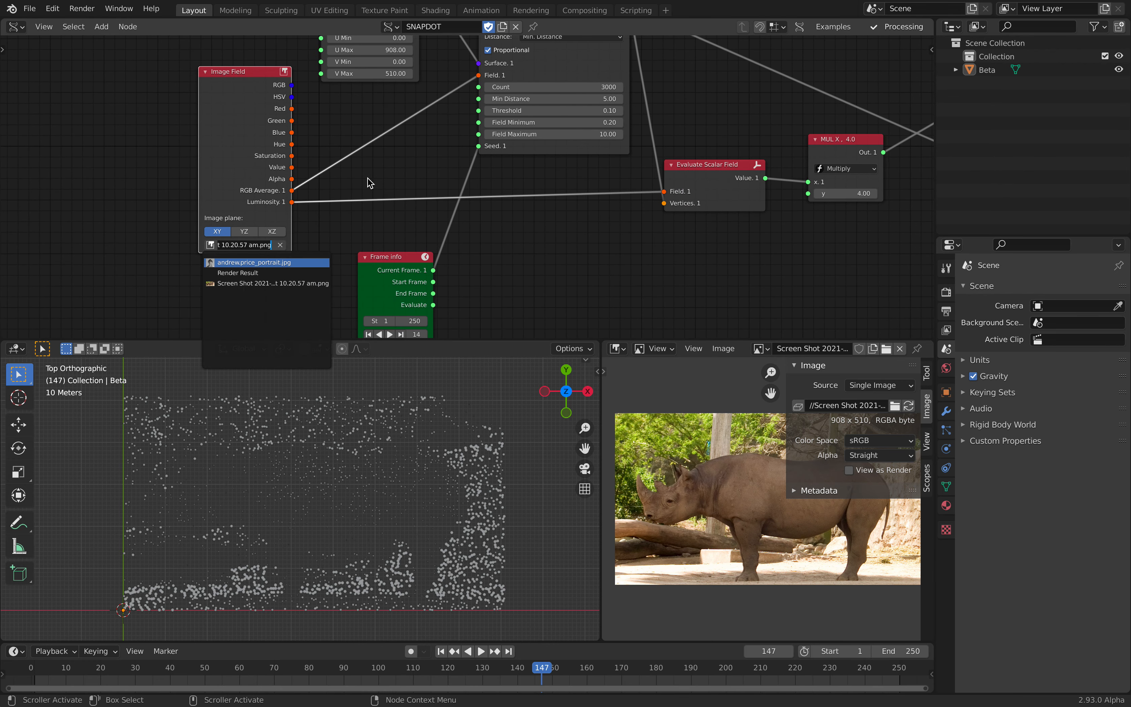
pyautogui.press('Return')
# Set both U Max and V Max of the Plane (Surface) node to 300 and frame the dots
pyautogui.scroll(3, 377, 174)
pyautogui.click(359, 91)
pyautogui.write('3')
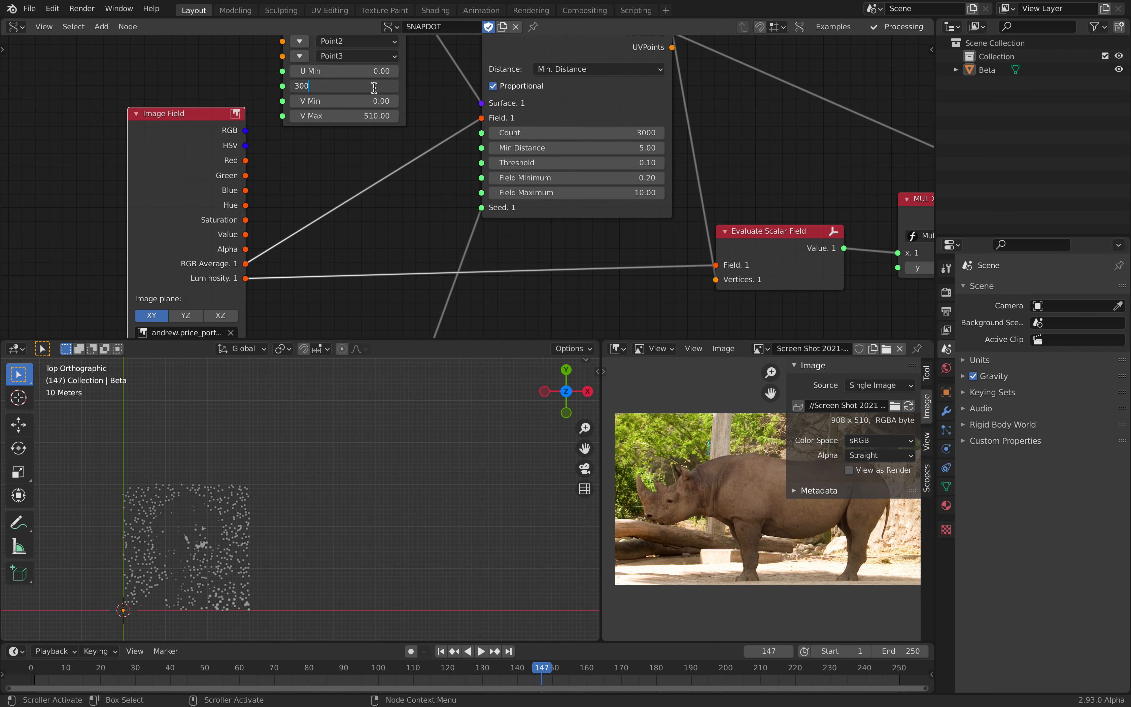
pyautogui.press('Tab')
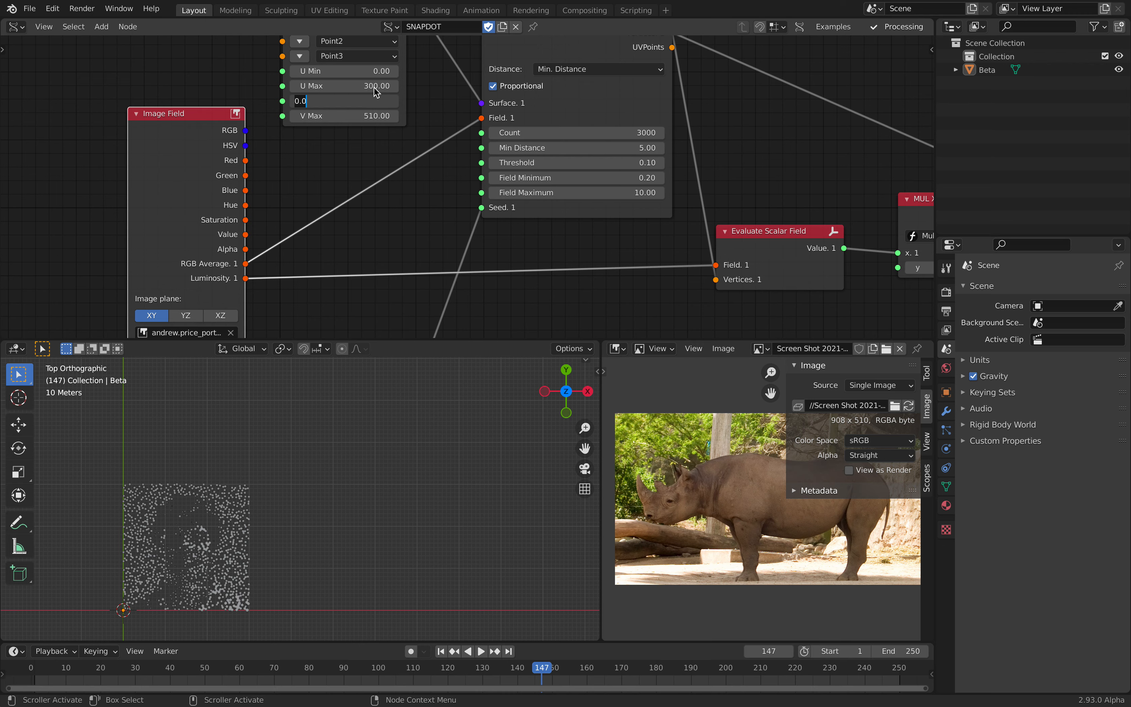
pyautogui.press('Tab')
pyautogui.write('30')
pyautogui.press('Return')
pyautogui.click(360, 117)
pyautogui.write('300')
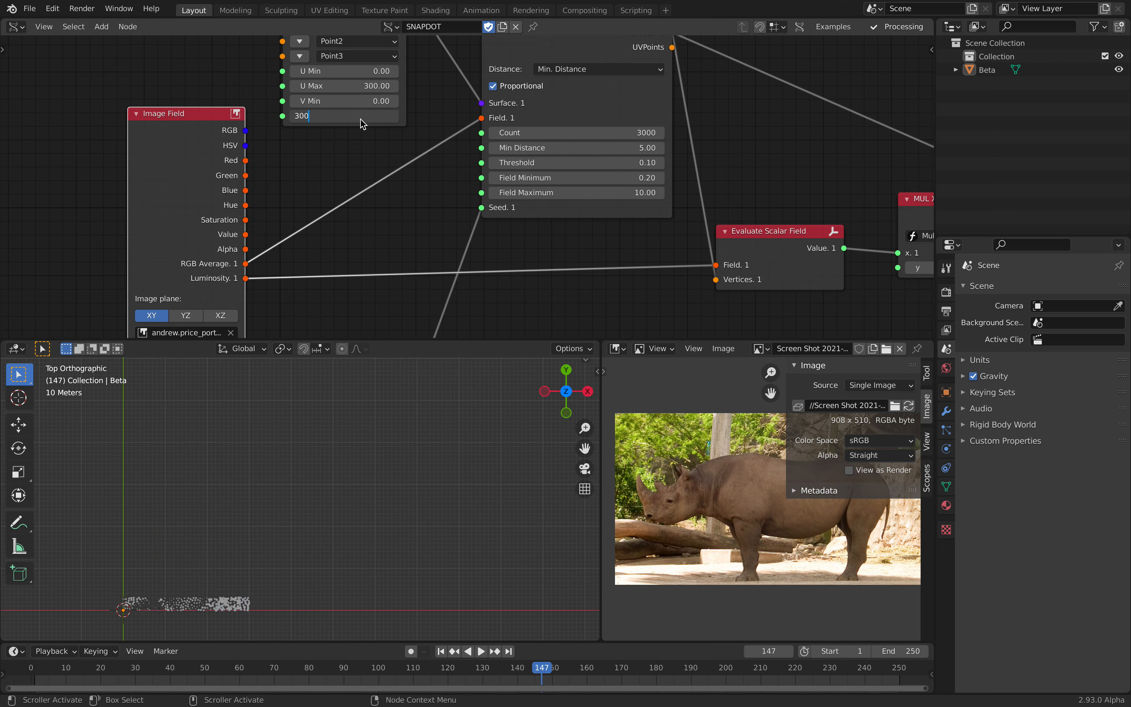
pyautogui.press('Return')
pyautogui.press('Home')
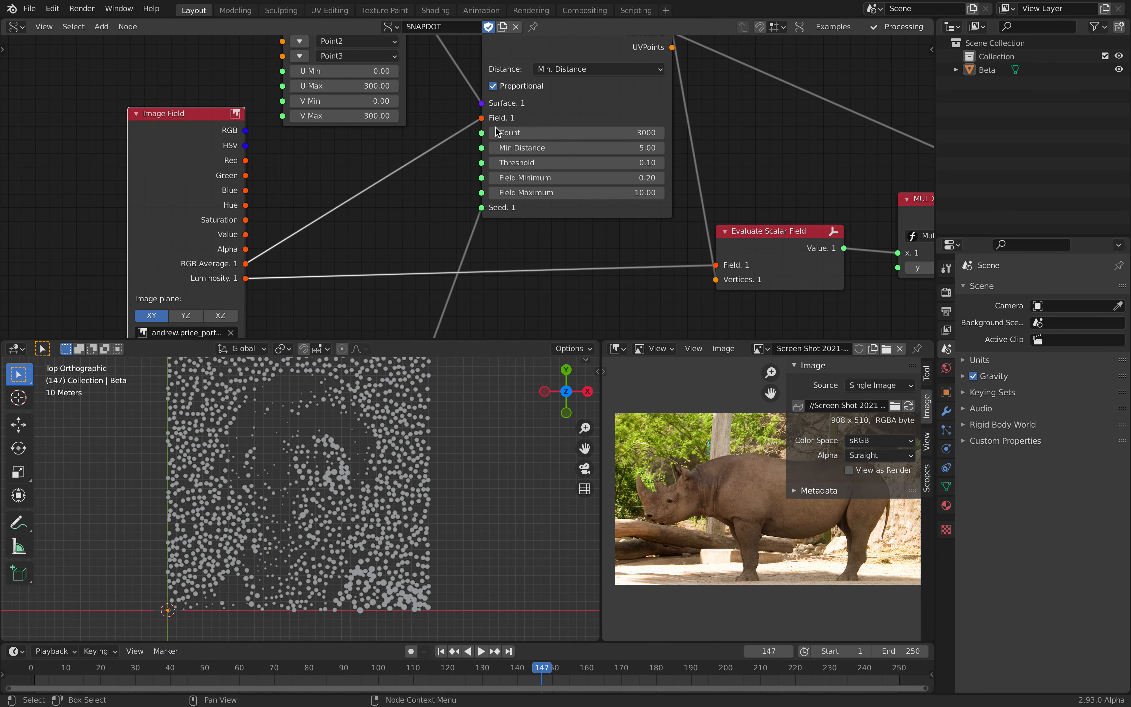
# Try a Min Distance of 3 on the Populate Surface node
pyautogui.hscroll(3, 501, 127)
pyautogui.click(487, 155)
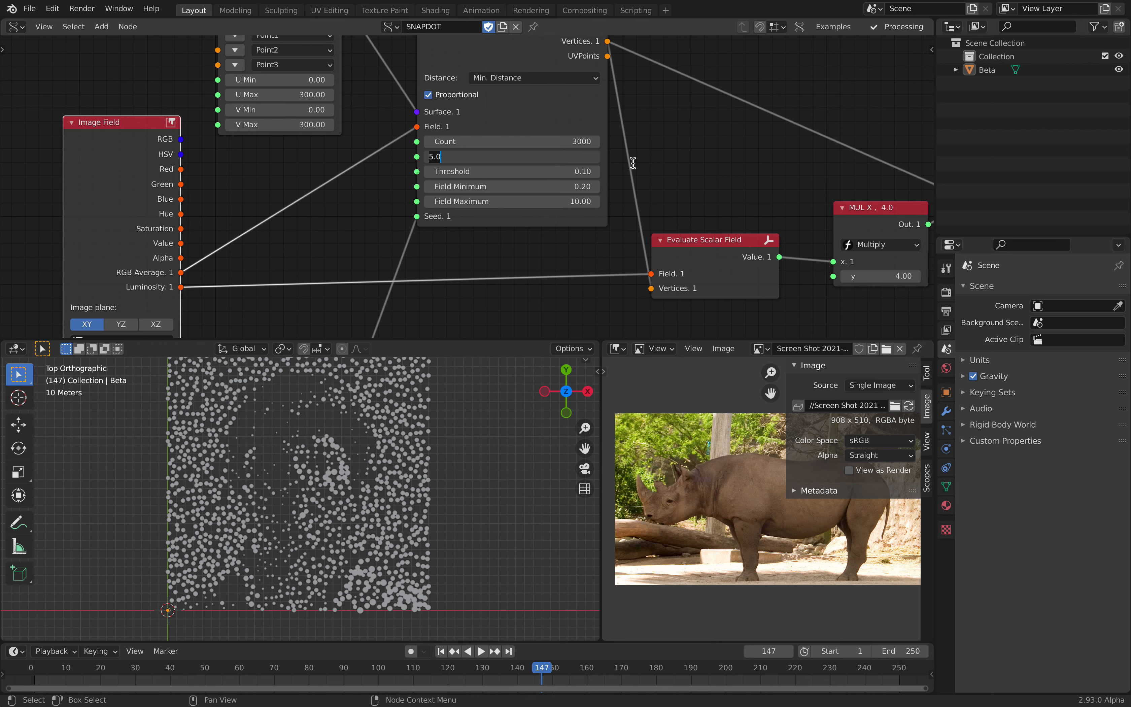
pyautogui.write('3')
pyautogui.press('Return')
# Set the Populate Surface node's Field Maximum to 5 and view the dot portrait at an angle
pyautogui.scroll(-2, 341, 500)
pyautogui.click(567, 202)
pyautogui.write('5')
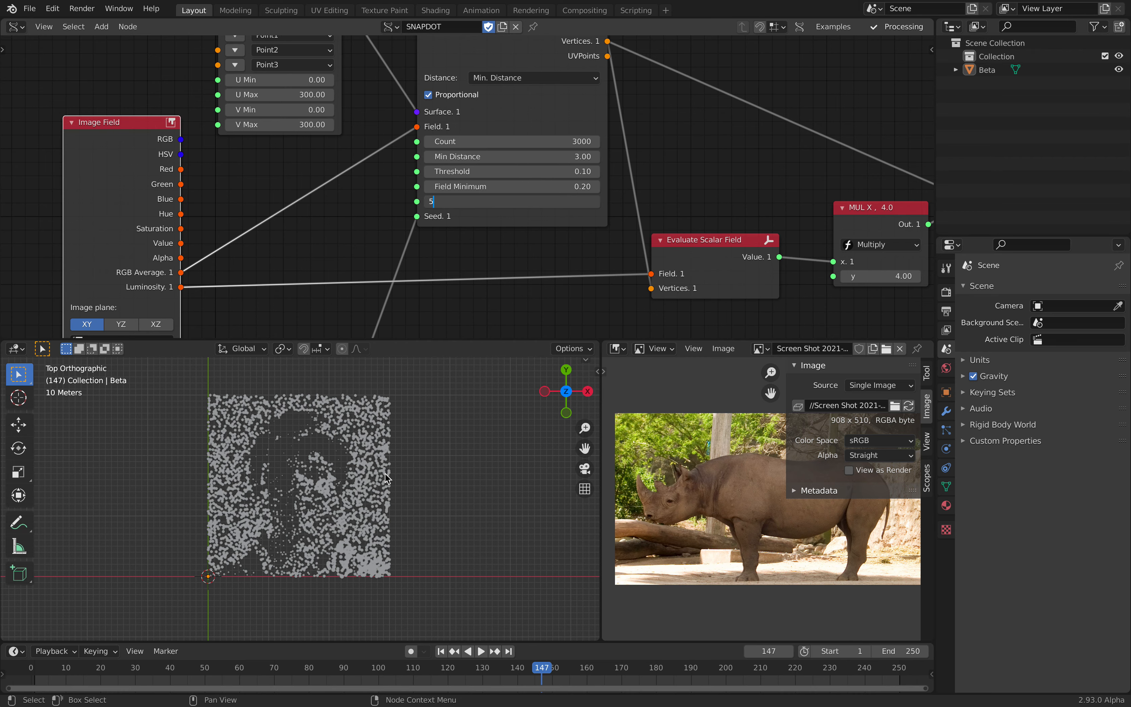
pyautogui.press('Return')
pyautogui.moveTo(377, 473)
pyautogui.mouseDown(button='middle')
pyautogui.moveTo(376, 421)
pyautogui.moveTo(381, 465)
pyautogui.mouseUp(button='middle')
pyautogui.scroll(-2, 517, 172)
# Set the Populate Surface node's Min Distance to 6
pyautogui.moveTo(428, 160); pyautogui.dragTo(354, 189, button='middle')
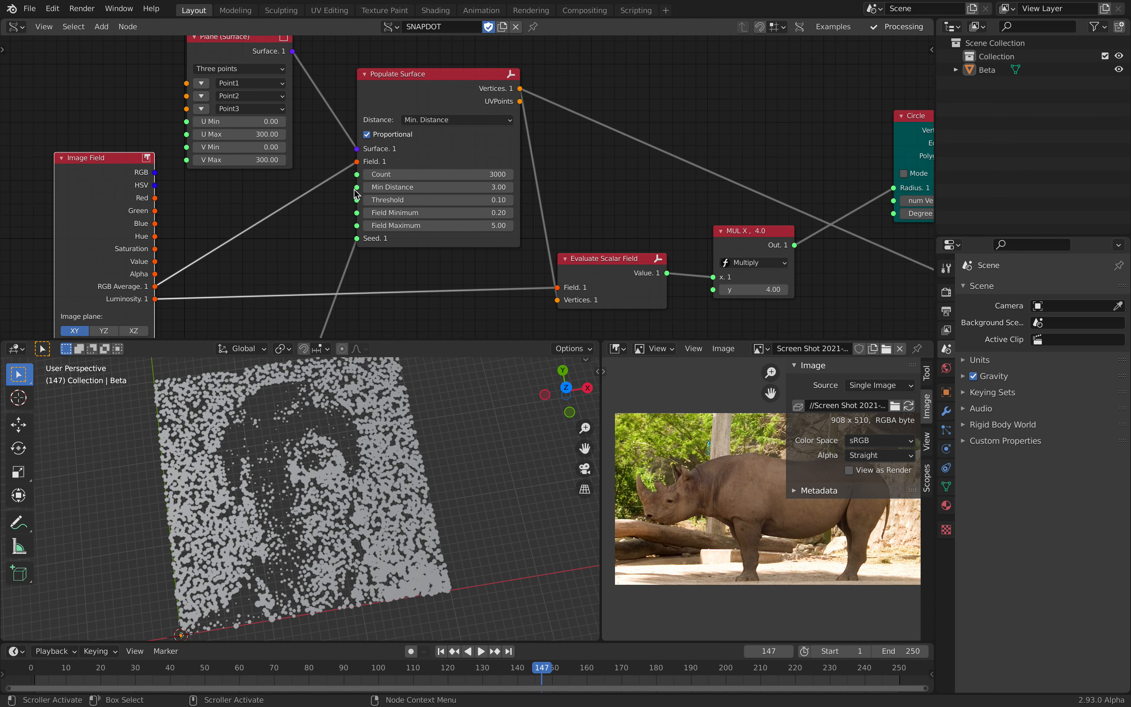
pyautogui.click(418, 188)
pyautogui.write('6')
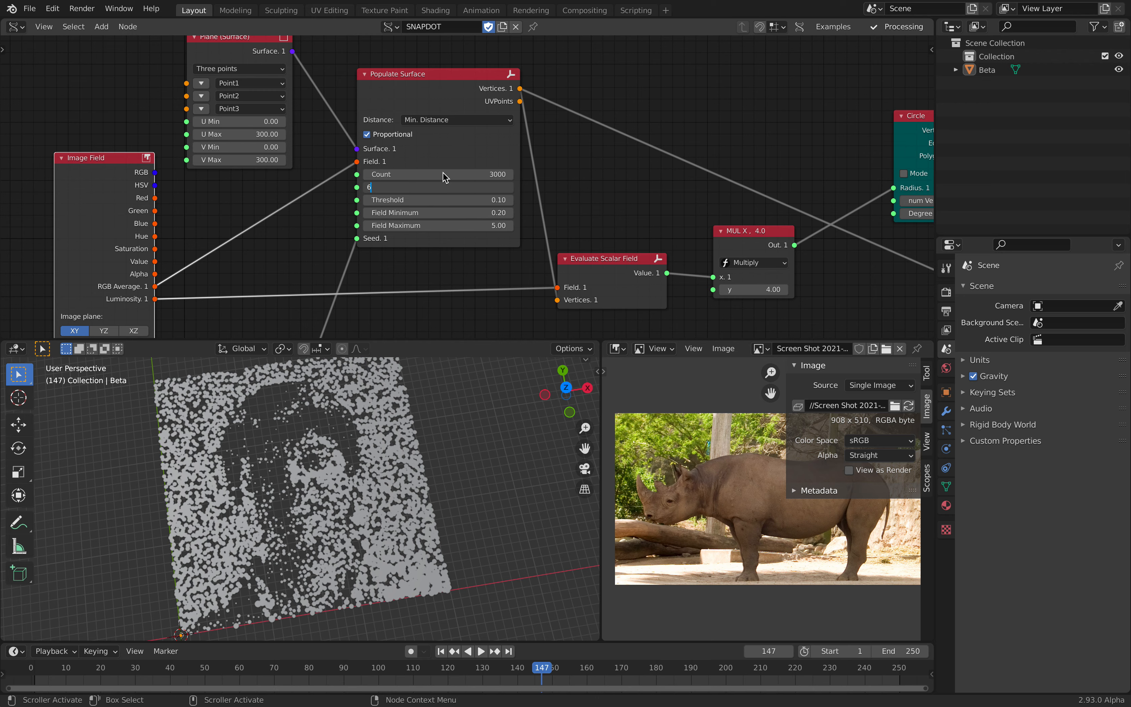
pyautogui.press('Return')
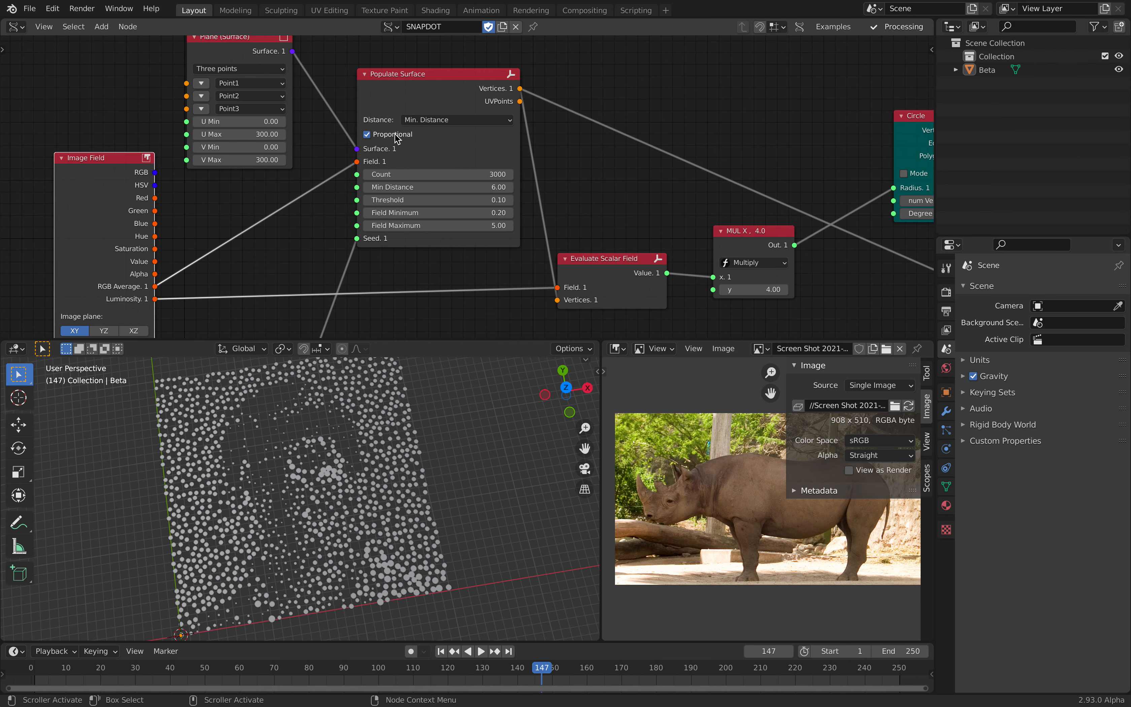
# Check the Populate Surface node's Distance options and inspect the downstream nodes and the resulting dots
pyautogui.click(427, 121)
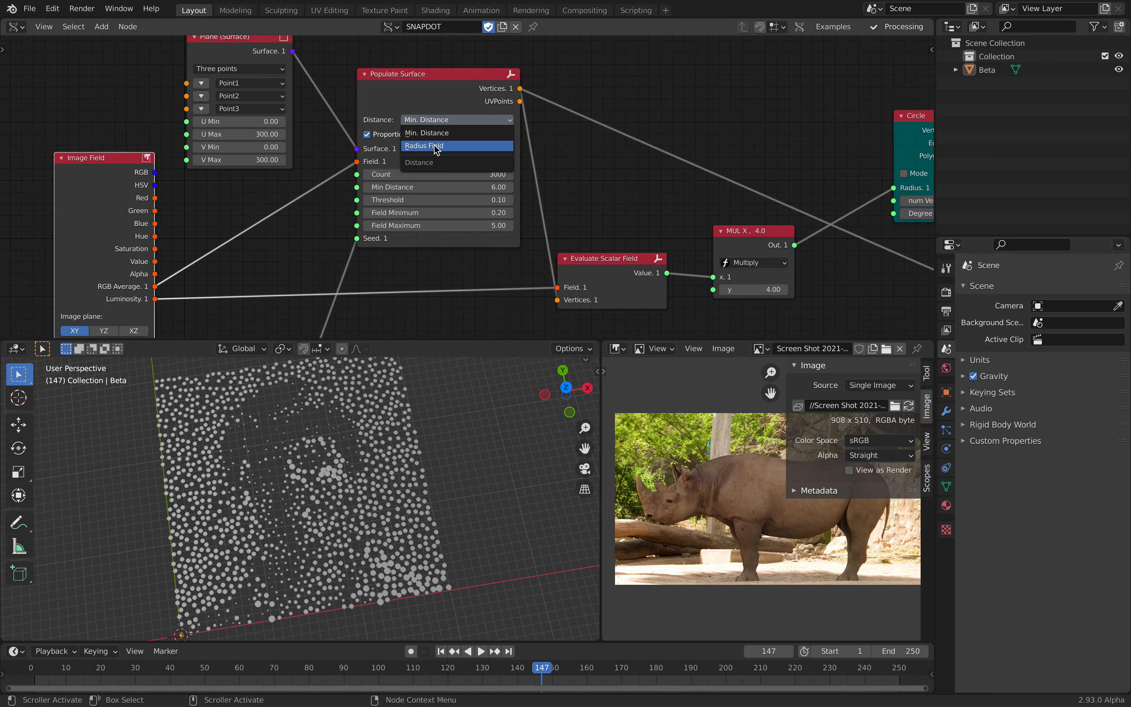
pyautogui.scroll(-6, 574, 159)
pyautogui.moveTo(595, 175); pyautogui.dragTo(347, 162, button='middle')
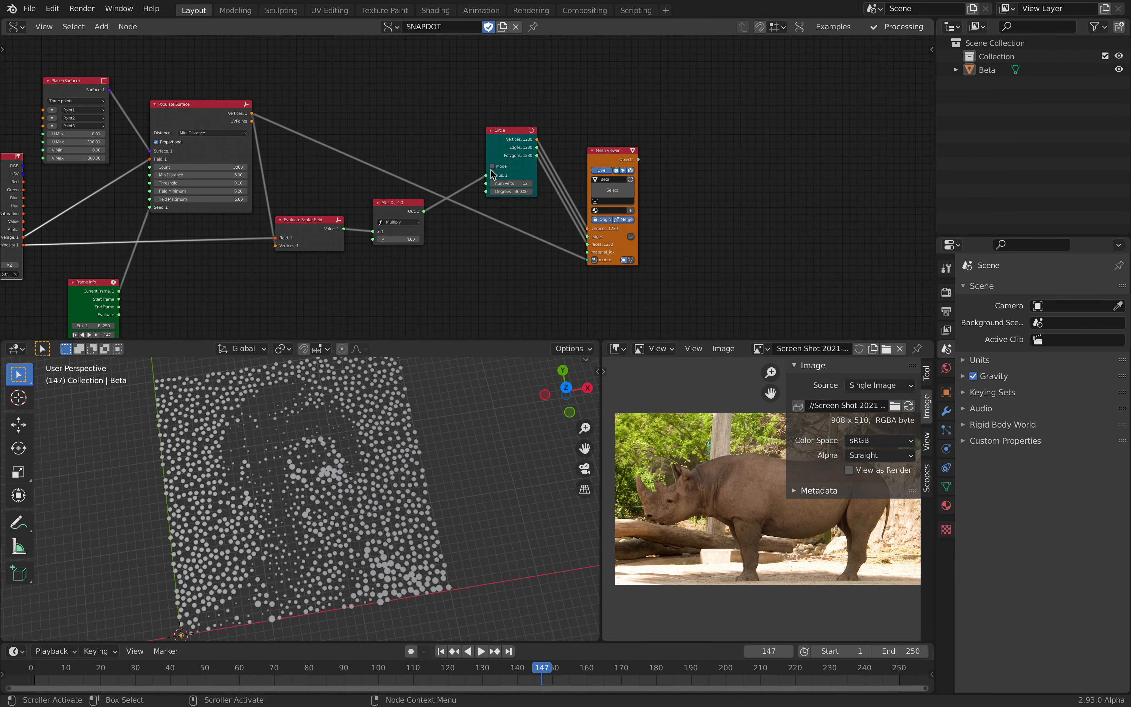
pyautogui.scroll(2, 492, 174)
pyautogui.scroll(2, 660, 141)
pyautogui.moveTo(358, 536); pyautogui.dragTo(348, 540, button='middle')
pyautogui.scroll(3, 348, 540)
pyautogui.scroll(-3, 362, 510)
# Duplicate the Beta dot mesh and place the copy beside the original along the X axis
pyautogui.click(367, 498)
pyautogui.scroll(-2, 365, 495)
pyautogui.moveTo(348, 486); pyautogui.dragTo(343, 475, button='middle')
pyautogui.keyDown('shift'); pyautogui.moveTo(343, 475); pyautogui.dragTo(286, 461, button='middle'); pyautogui.keyUp('shift')
pyautogui.hotkey('shift', 'd')
pyautogui.press('x')
pyautogui.click(474, 462)
pyautogui.moveTo(400, 481)
pyautogui.mouseDown(button='middle')
pyautogui.moveTo(422, 451)
pyautogui.moveTo(440, 469)
pyautogui.moveTo(412, 497)
pyautogui.mouseUp(button='middle')
pyautogui.press('g')
pyautogui.press('x')
pyautogui.click(445, 453)
pyautogui.scroll(2, 444, 472)
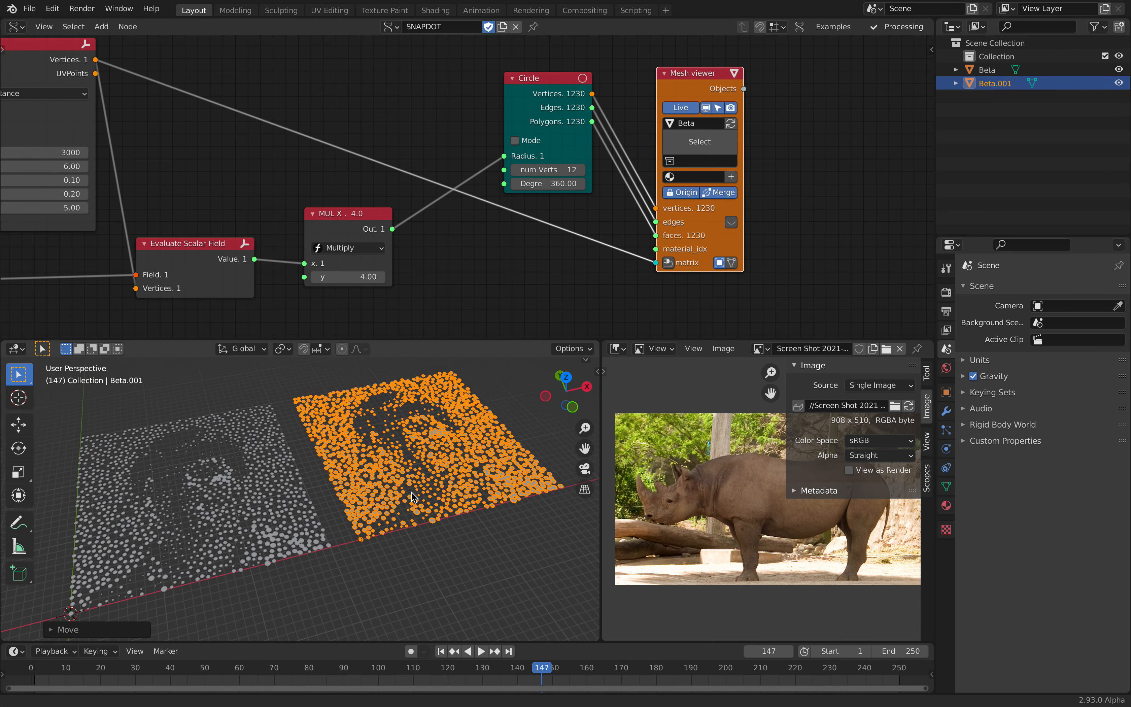
# Add a Solidify modifier to the duplicated dot mesh and adjust its thickness
pyautogui.scroll(2, 411, 497)
pyautogui.click(946, 411)
pyautogui.click(1014, 290)
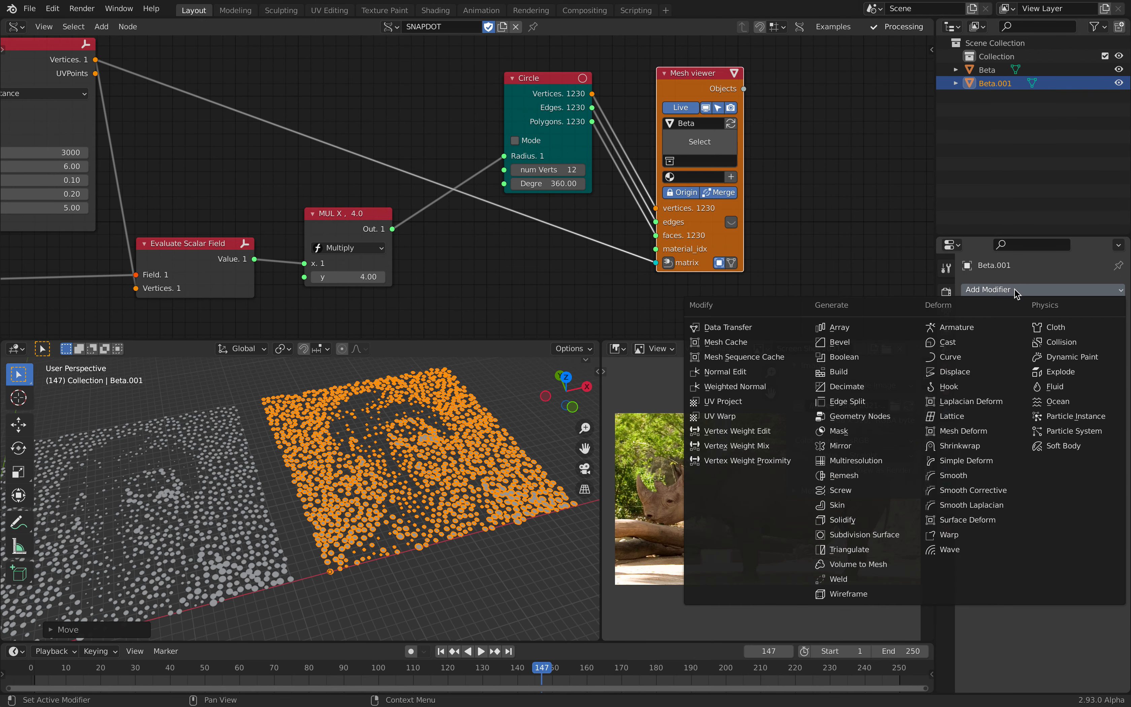
pyautogui.click(880, 519)
pyautogui.moveTo(1066, 379); pyautogui.dragTo(1126, 380)
# Inspect the thickened copy of the dot mesh and delete it
pyautogui.click(506, 400)
pyautogui.moveTo(506, 400); pyautogui.dragTo(484, 511, button='middle')
pyautogui.click(481, 507)
pyautogui.press('Delete')
pyautogui.scroll(3, 438, 479)
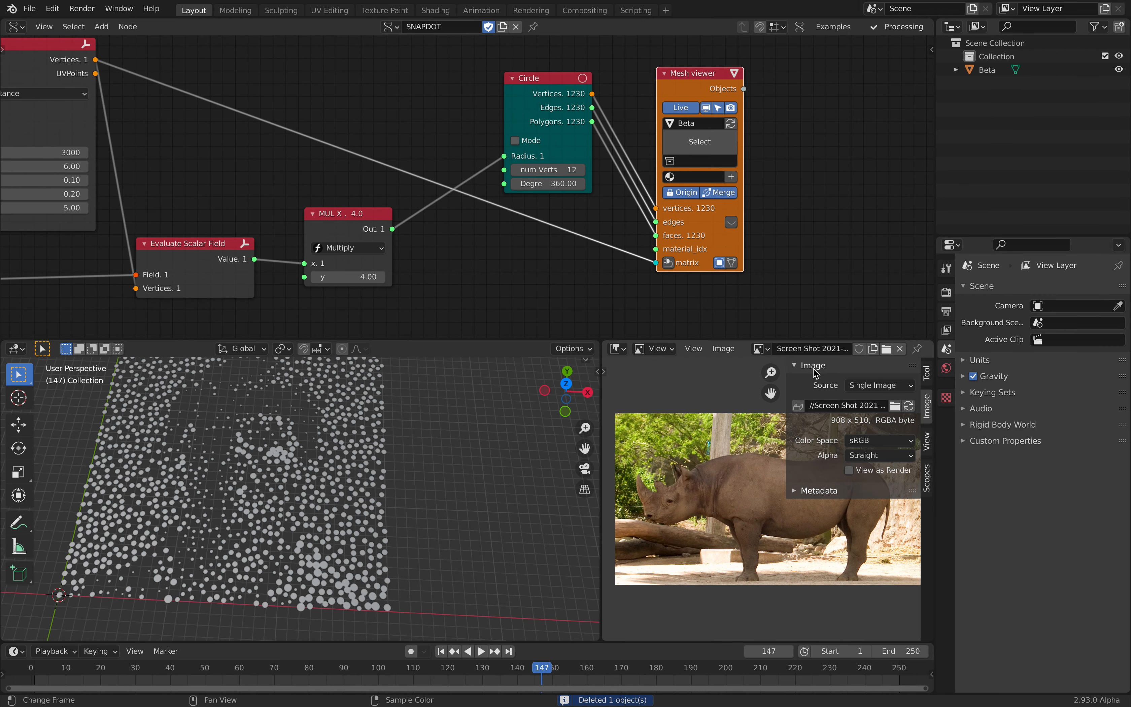
# Display the portrait JPG in the image editor and hide the editor's sidebar for comparison with the dots
pyautogui.click(759, 349)
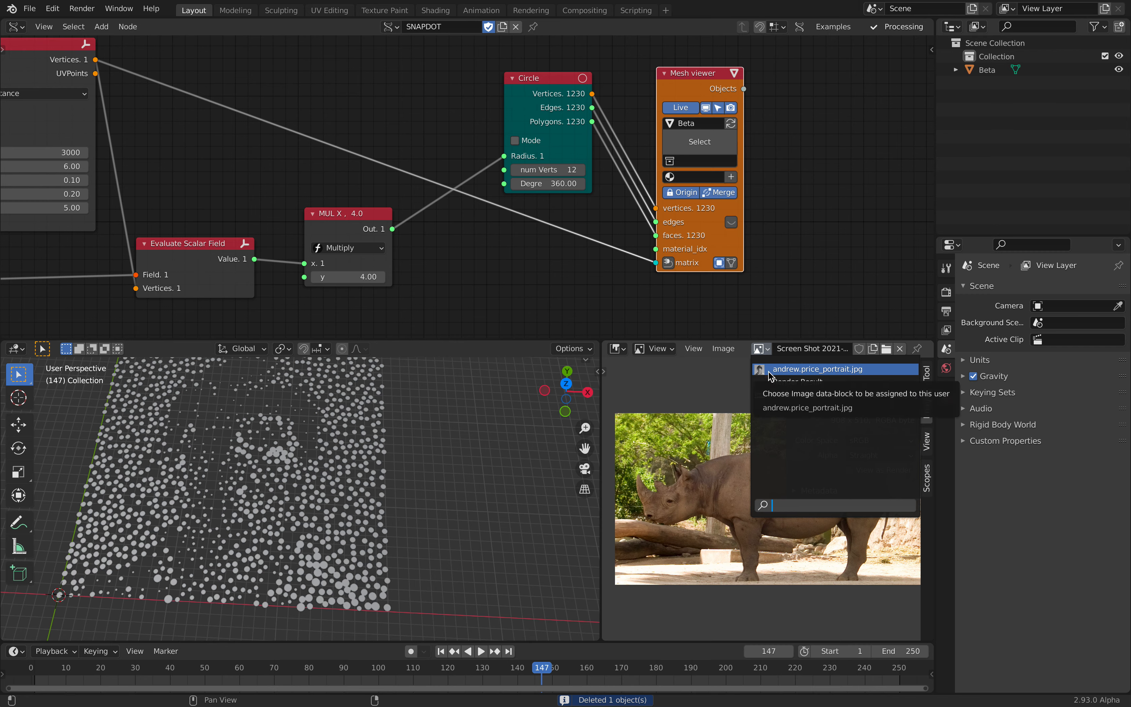
pyautogui.click(769, 370)
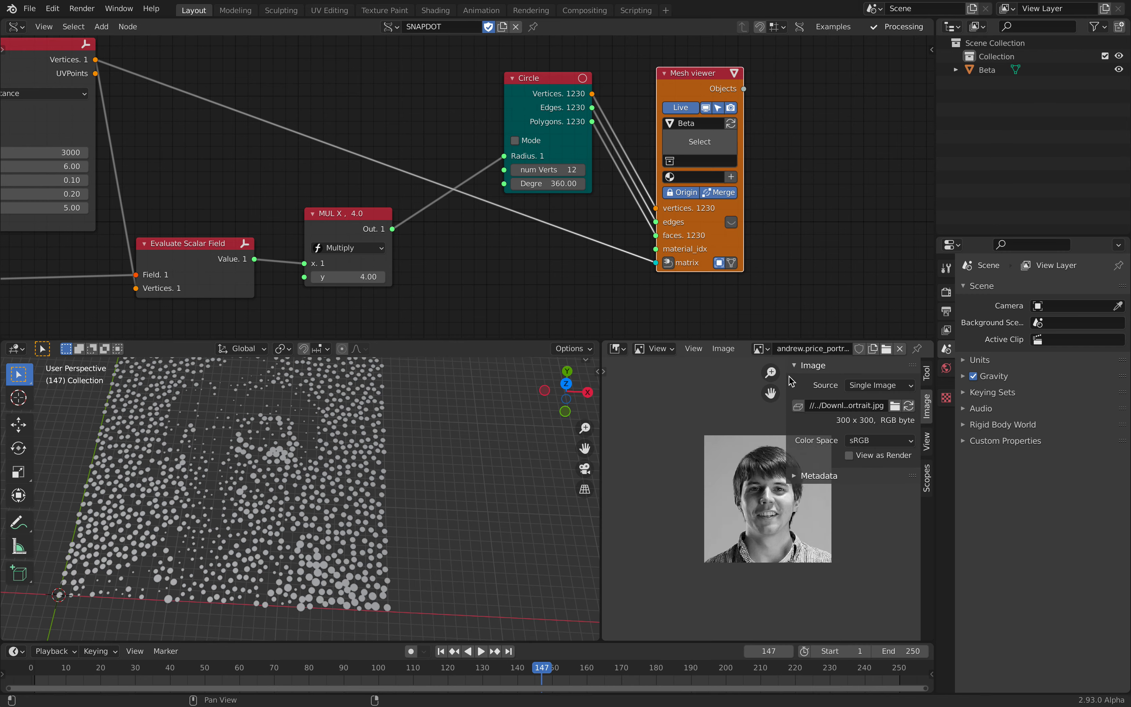
pyautogui.press('n')
pyautogui.scroll(-1, 758, 490)
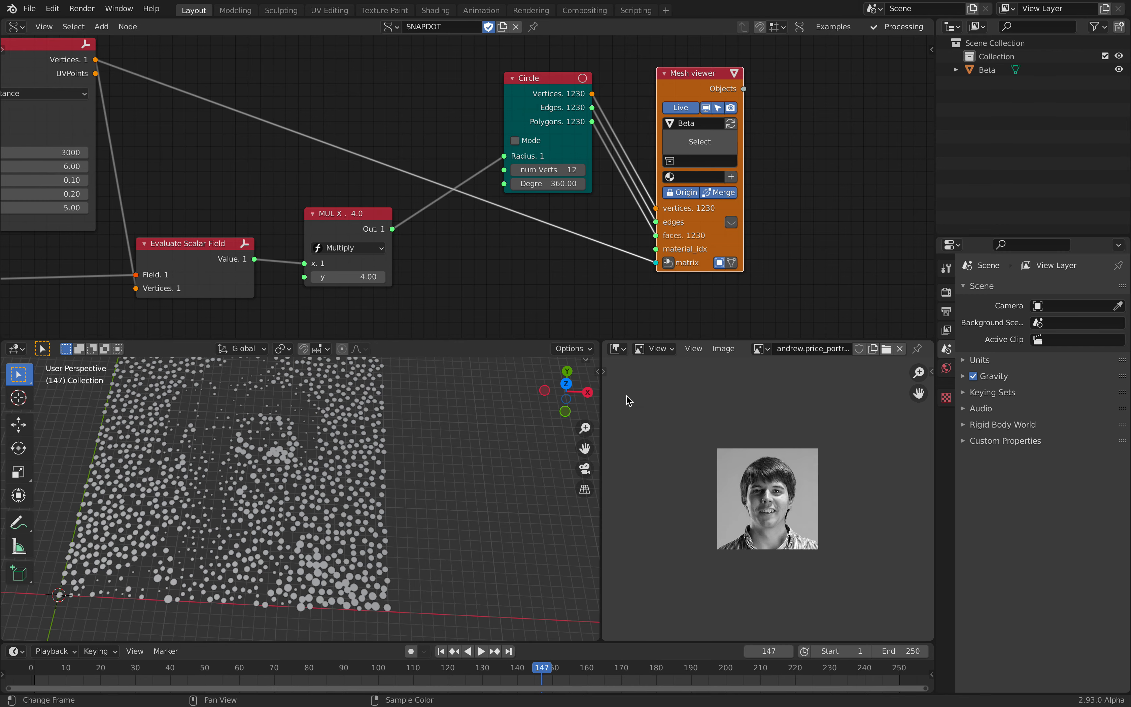
# Merge the image editor area into the 3D viewport and reframe the dot portrait
pyautogui.moveTo(597, 345); pyautogui.dragTo(647, 364)
pyautogui.scroll(-3, 586, 439)
pyautogui.keyDown('shift'); pyautogui.moveTo(600, 434); pyautogui.dragTo(666, 444, button='middle'); pyautogui.keyUp('shift')
pyautogui.moveTo(666, 444); pyautogui.dragTo(641, 449, button='middle')
pyautogui.scroll(-3, 669, 463)
pyautogui.scroll(2, 621, 453)
# Review the whole node chain from Image Field and Populate Surface to Mesh viewer, along with the resulting dot portrait
pyautogui.moveTo(509, 240); pyautogui.dragTo(641, 203, button='middle')
pyautogui.scroll(-6, 642, 202)
pyautogui.moveTo(477, 194); pyautogui.dragTo(599, 196, button='middle')
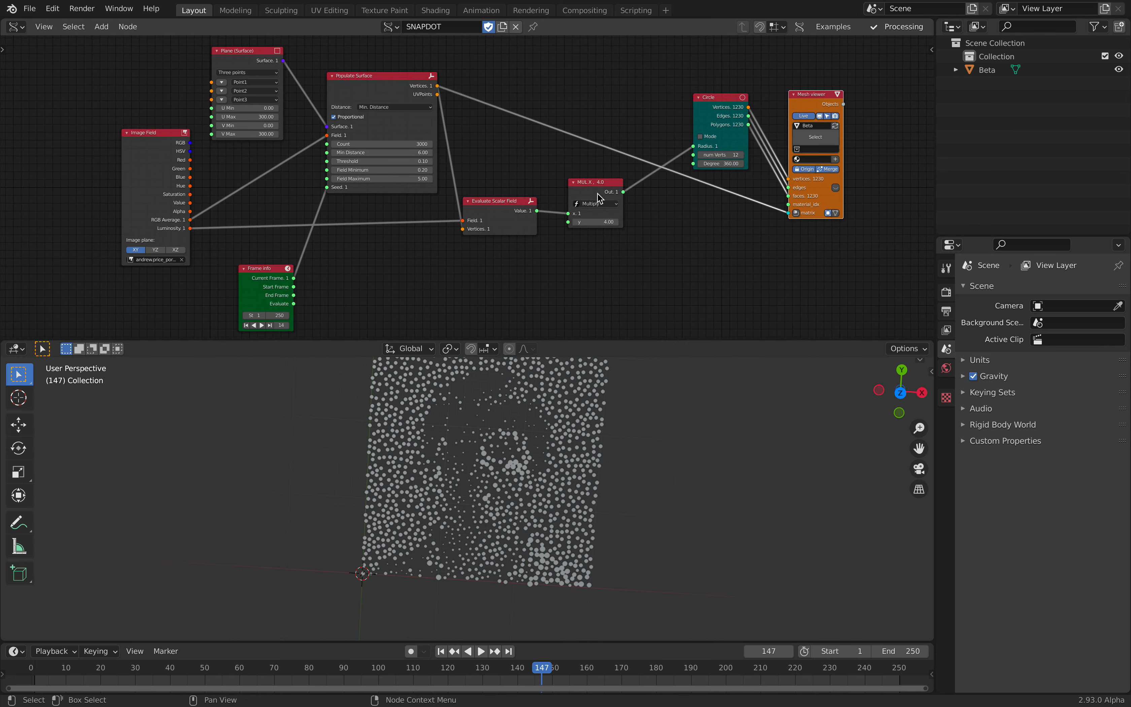
pyautogui.scroll(-2, 599, 197)
pyautogui.moveTo(511, 144); pyautogui.dragTo(546, 163, button='middle')
pyautogui.scroll(1, 463, 141)
pyautogui.scroll(3, 446, 62)
pyautogui.scroll(5, 446, 95)
pyautogui.moveTo(423, 75); pyautogui.dragTo(477, 103, button='middle')
pyautogui.scroll(1, 470, 101)
pyautogui.scroll(-3, 561, 132)
pyautogui.moveTo(560, 132); pyautogui.dragTo(536, 121, button='middle')
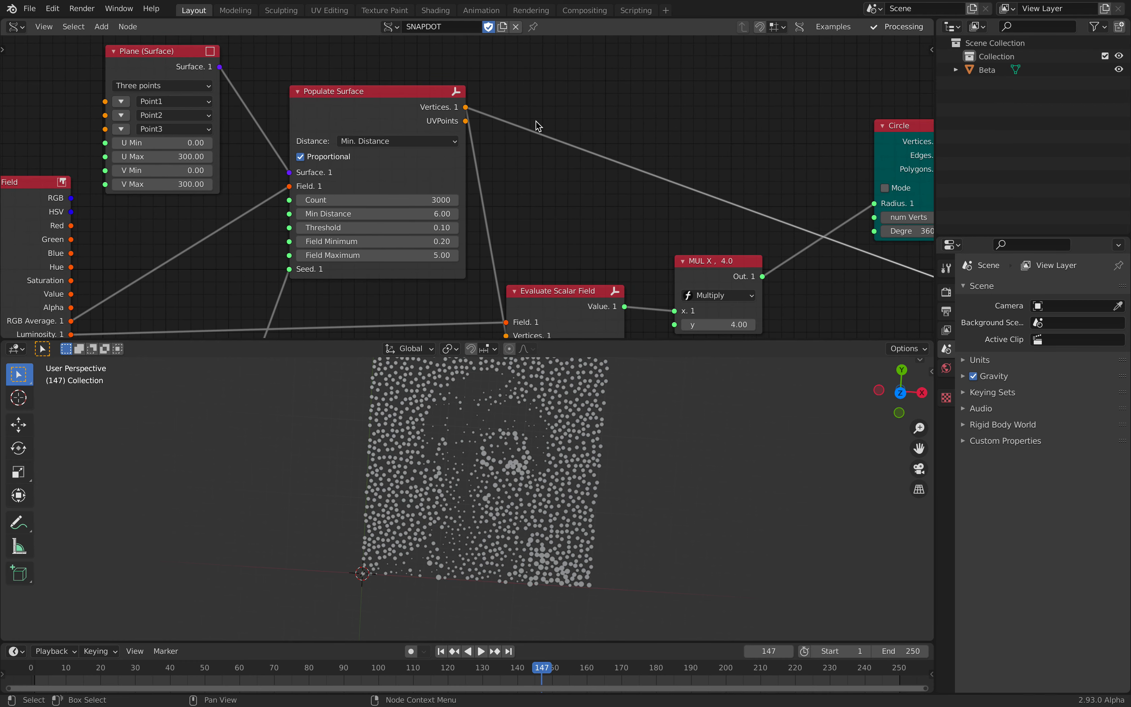
pyautogui.scroll(-3, 458, 135)
pyautogui.moveTo(388, 158); pyautogui.dragTo(409, 125, button='middle')
pyautogui.moveTo(131, 153); pyautogui.dragTo(137, 150)
pyautogui.moveTo(388, 82); pyautogui.dragTo(394, 82)
pyautogui.scroll(-3, 624, 231)
pyautogui.moveTo(624, 231); pyautogui.dragTo(496, 163, button='middle')
pyautogui.moveTo(566, 638); pyautogui.dragTo(622, 552, button='middle')
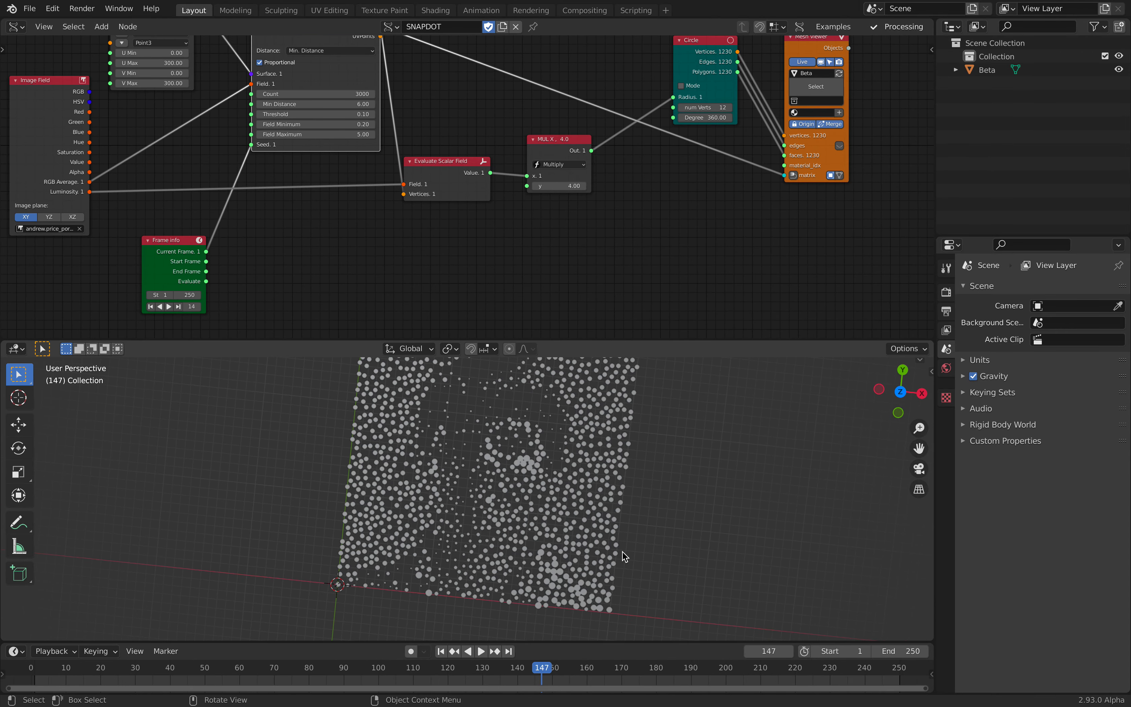